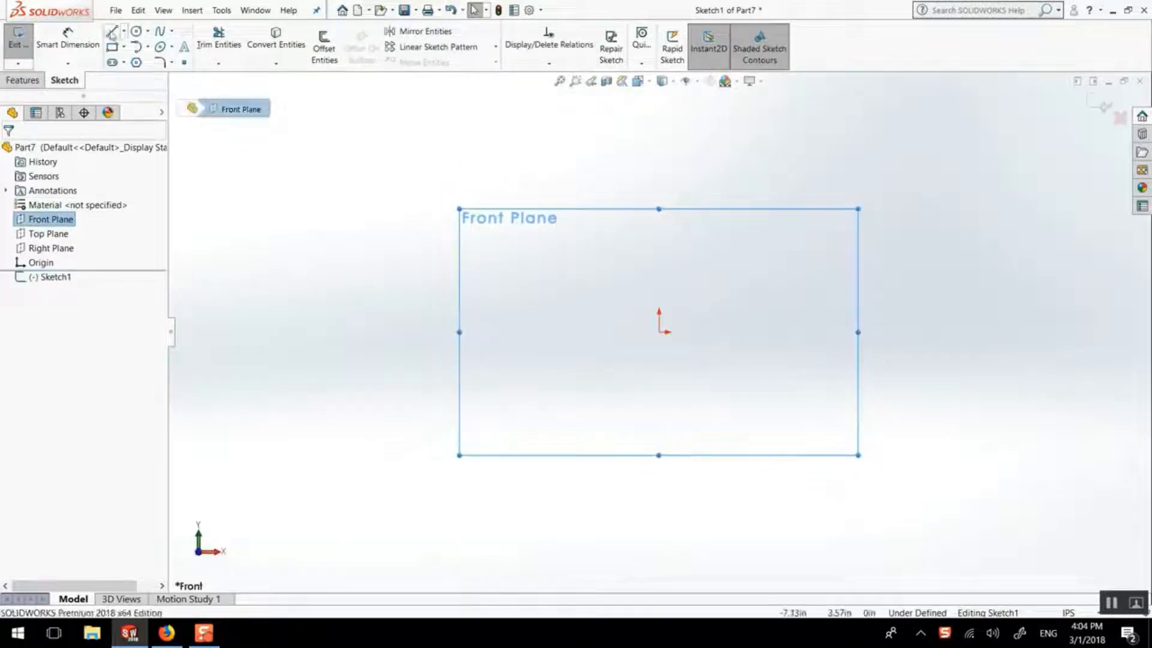
Step: Sketch a diagonal line descending across the origin, then a short horizontal line outward from its lower end
{"action": "left_click", "coordinate": [112, 31]}
{"action": "left_click", "coordinate": [604, 244]}
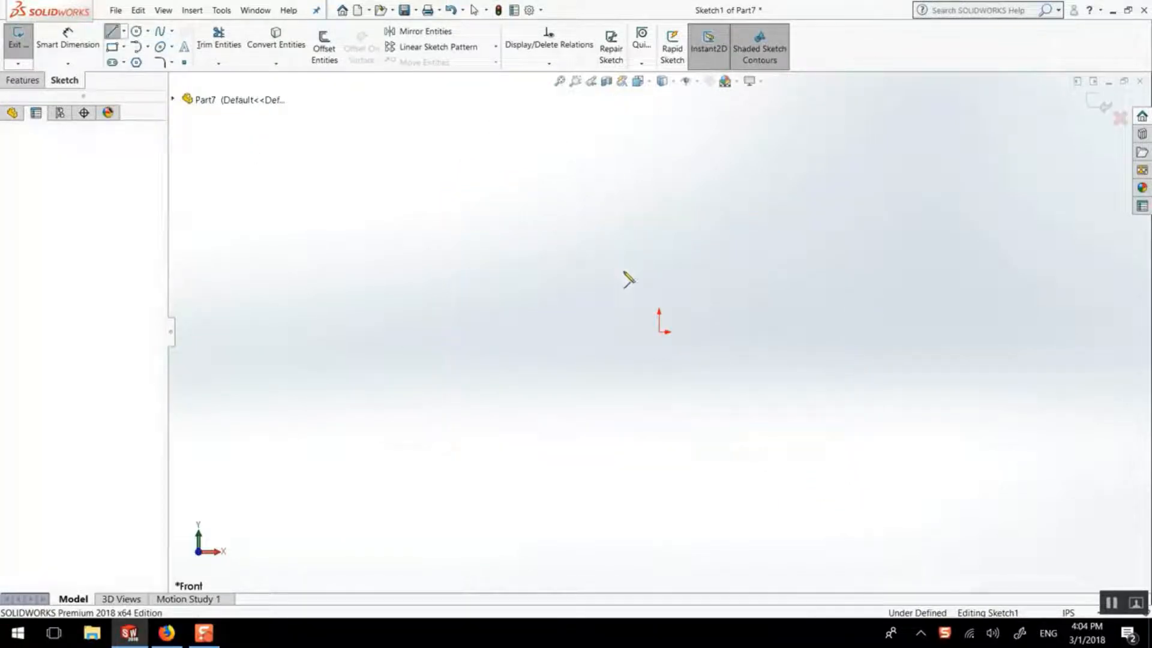
{"action": "left_click", "coordinate": [714, 398]}
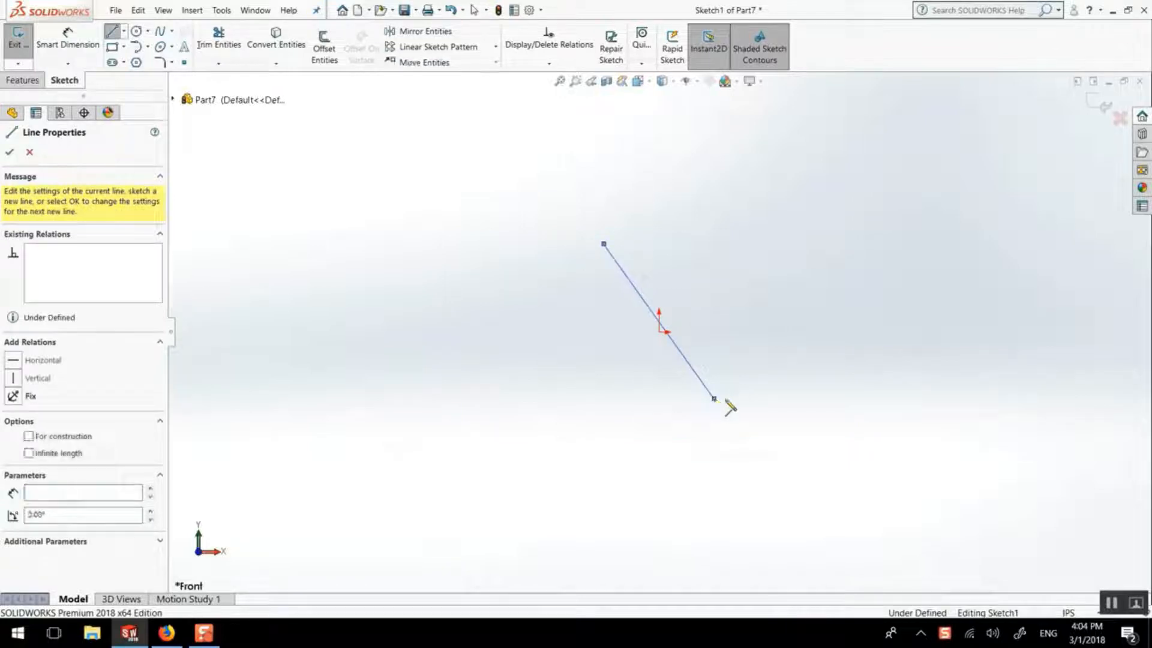
{"action": "left_click", "coordinate": [775, 399]}
{"action": "key", "text": "Escape"}
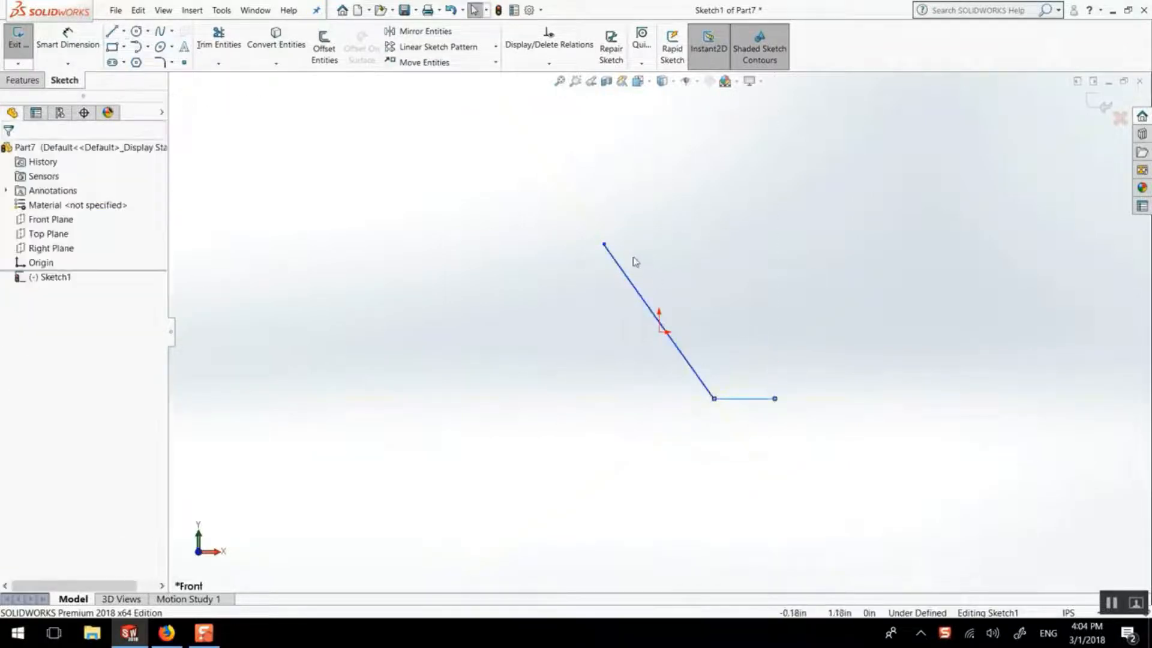
Step: Add a horizontal line about 0.92 in long, running outward from the diagonal's upper end
{"action": "key", "text": "l"}
{"action": "left_click", "coordinate": [604, 244]}
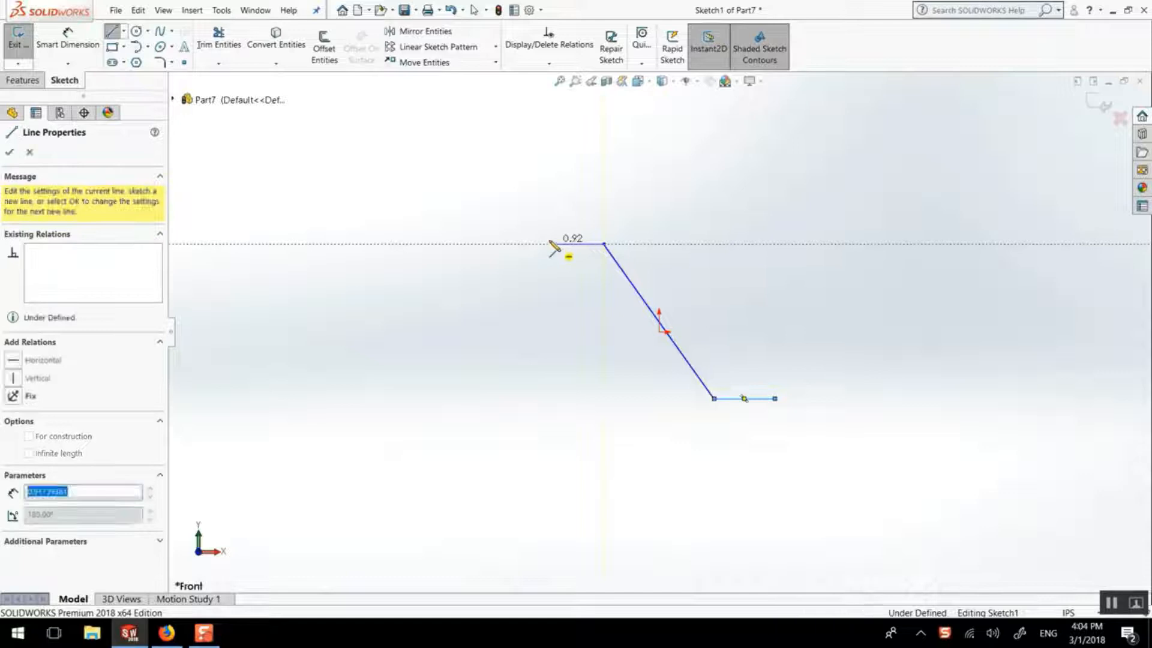
{"action": "double_click", "coordinate": [552, 244]}
{"action": "key", "text": "Escape"}
Step: Switch the document units to CGS (centimeter, gram, second) and reopen Sketch1 for editing
{"action": "left_click", "coordinate": [1069, 612]}
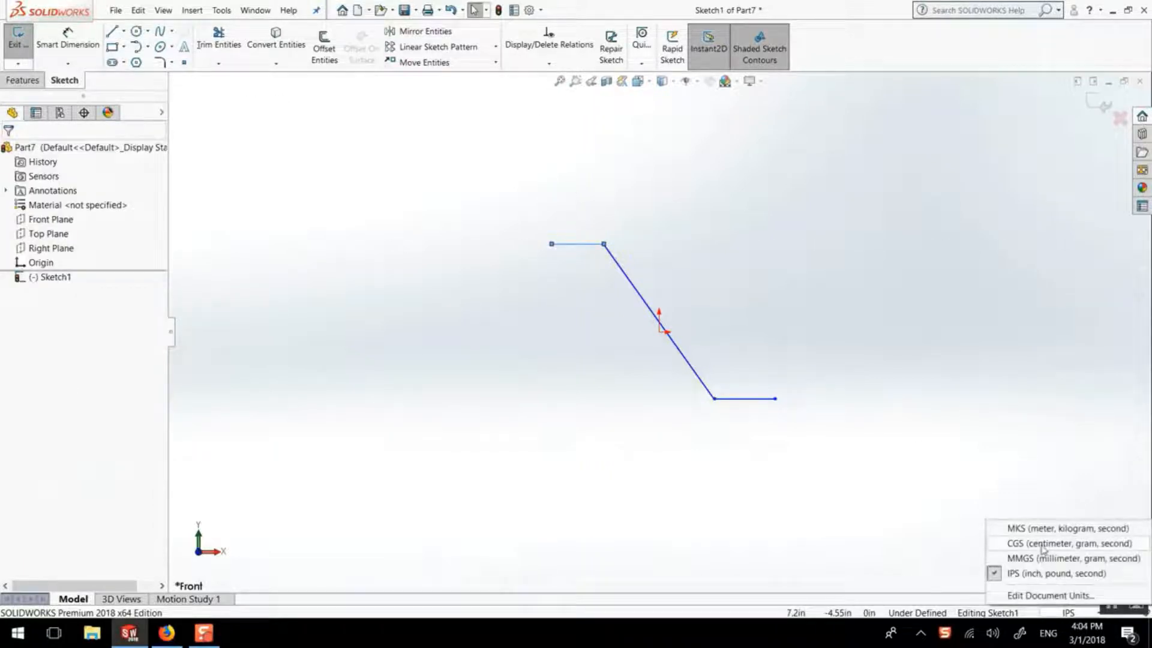
{"action": "left_click", "coordinate": [1032, 543]}
{"action": "left_click", "coordinate": [36, 276]}
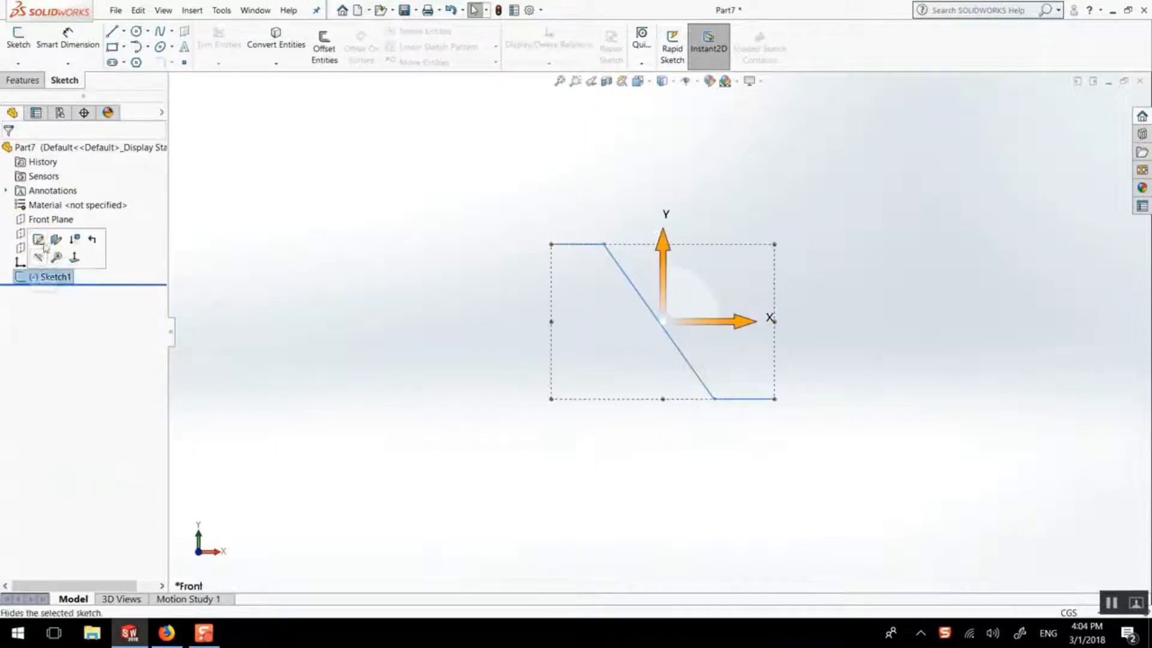
{"action": "left_click", "coordinate": [44, 238]}
Step: Dimension the upper and lower horizontal lines at 3 cm each
{"action": "left_click", "coordinate": [68, 39]}
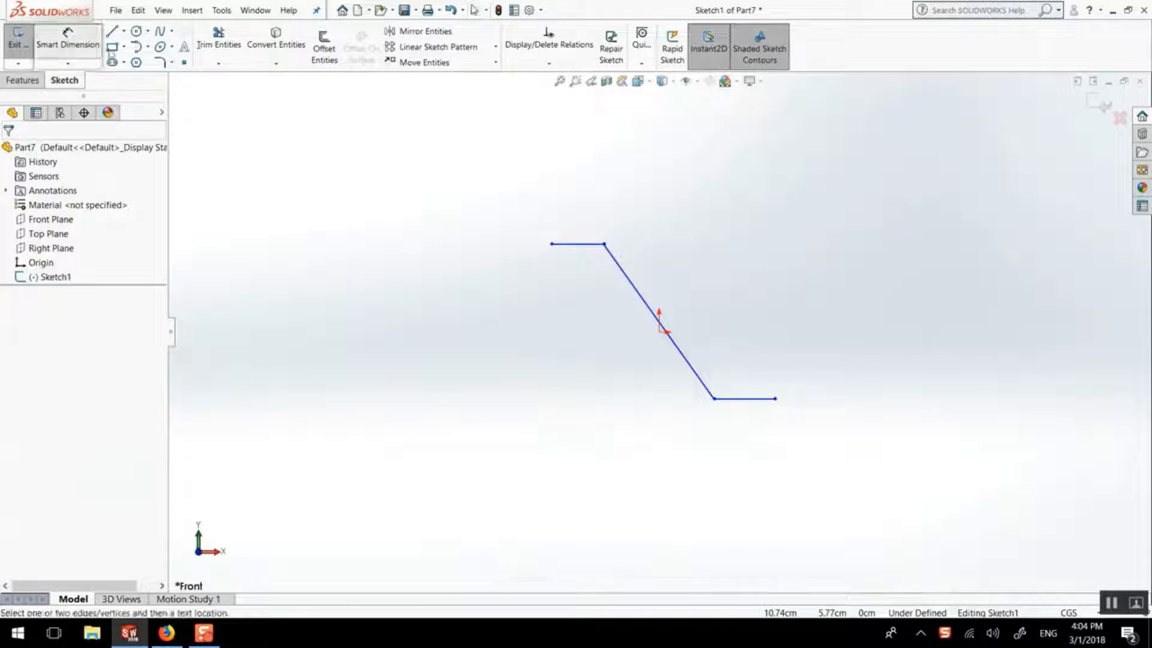
{"action": "left_click", "coordinate": [591, 247]}
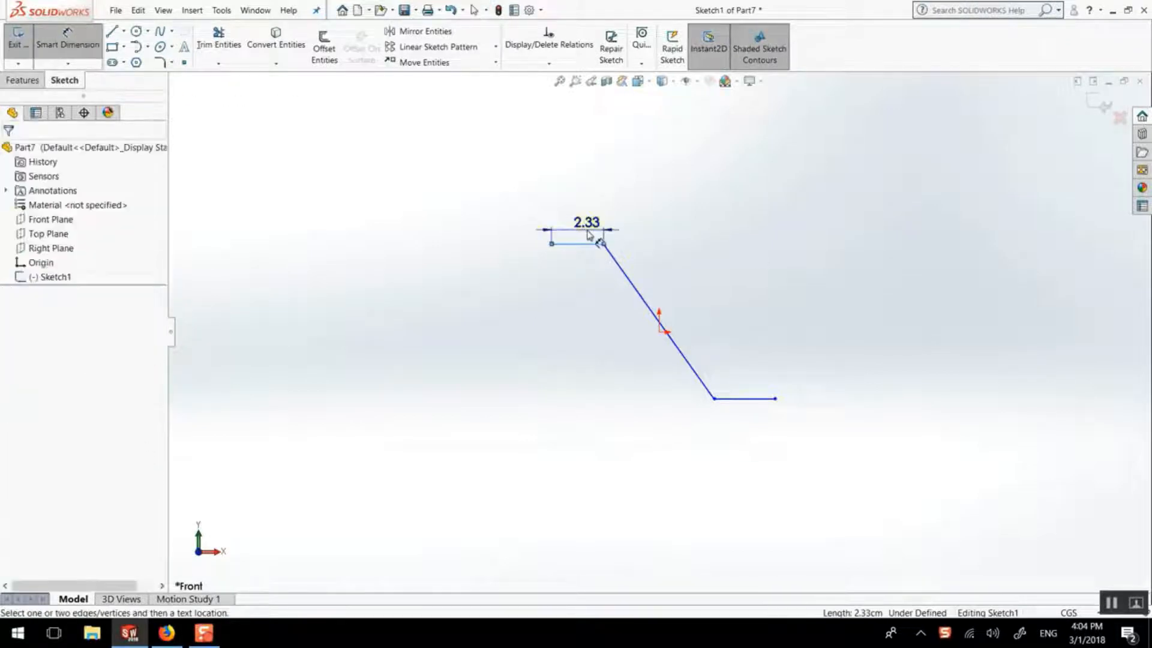
{"action": "left_click", "coordinate": [590, 235]}
{"action": "type", "text": "3"}
{"action": "key", "text": "Return"}
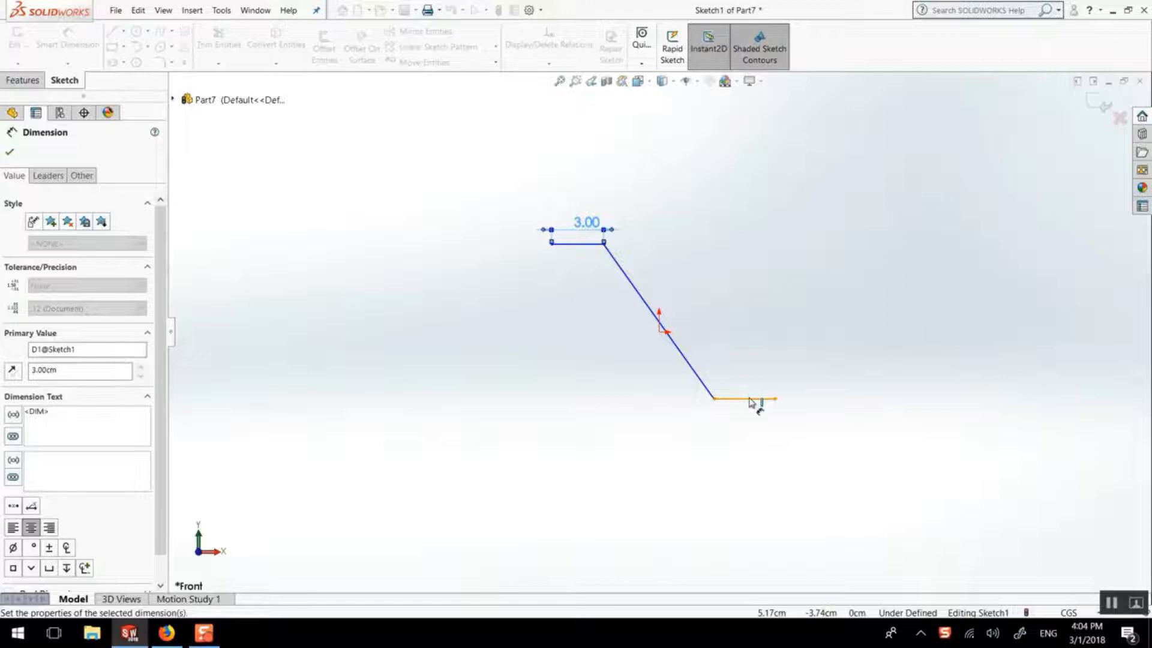
{"action": "left_click", "coordinate": [753, 398]}
{"action": "left_click", "coordinate": [751, 387]}
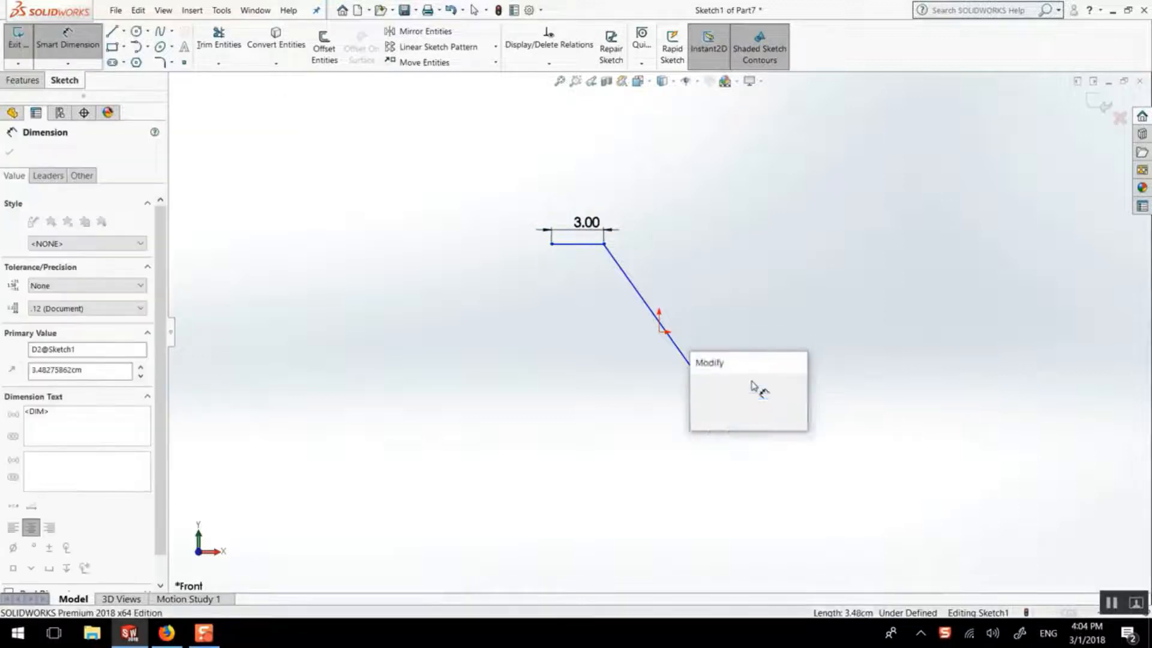
{"action": "type", "text": "3"}
{"action": "key", "text": "Return"}
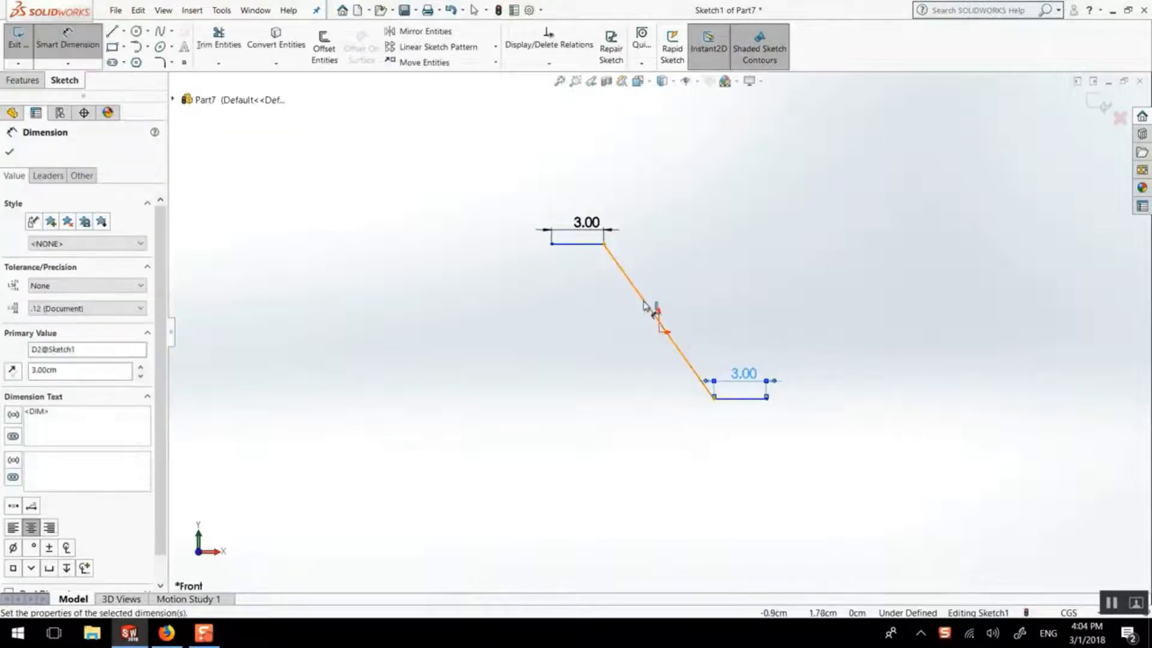
Step: Dimension the diagonal line's length at 10 cm, placing the dimension parallel to the line
{"action": "left_click", "coordinate": [637, 287]}
{"action": "left_click", "coordinate": [653, 268]}
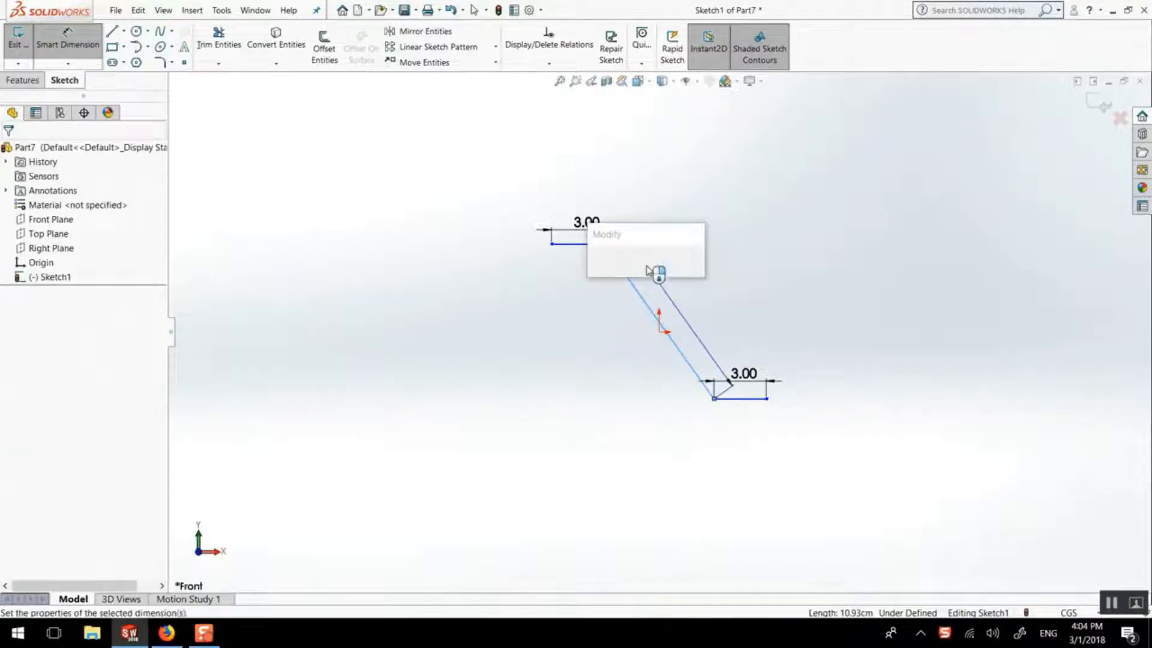
{"action": "type", "text": "10"}
{"action": "key", "text": "Return"}
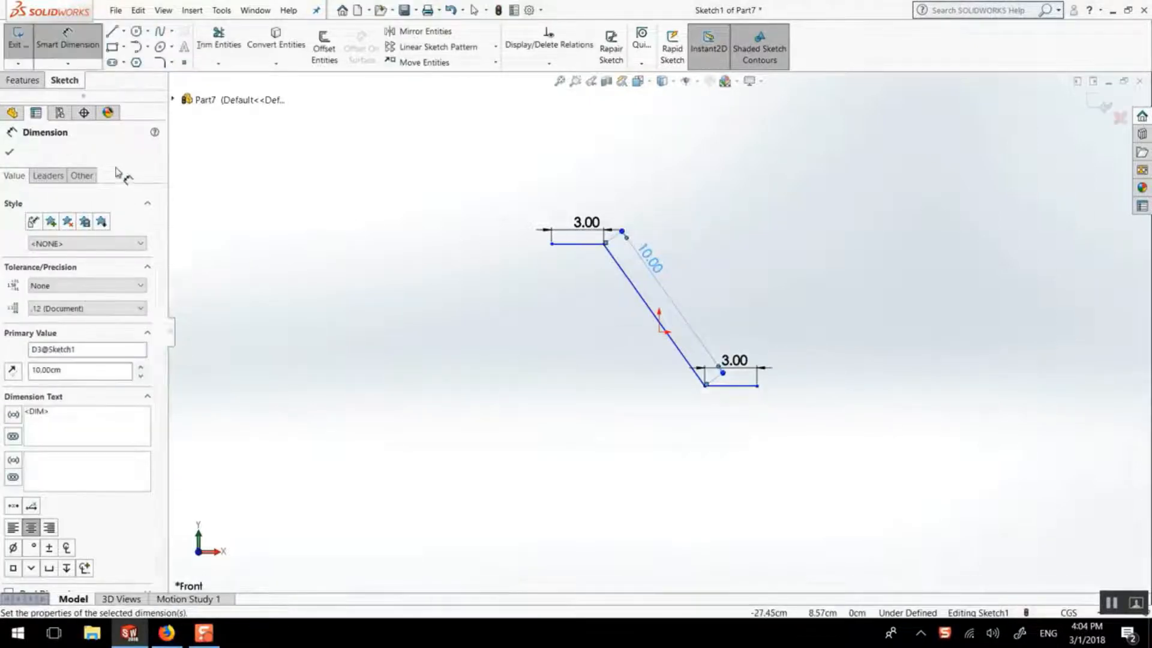
{"action": "left_click", "coordinate": [18, 150]}
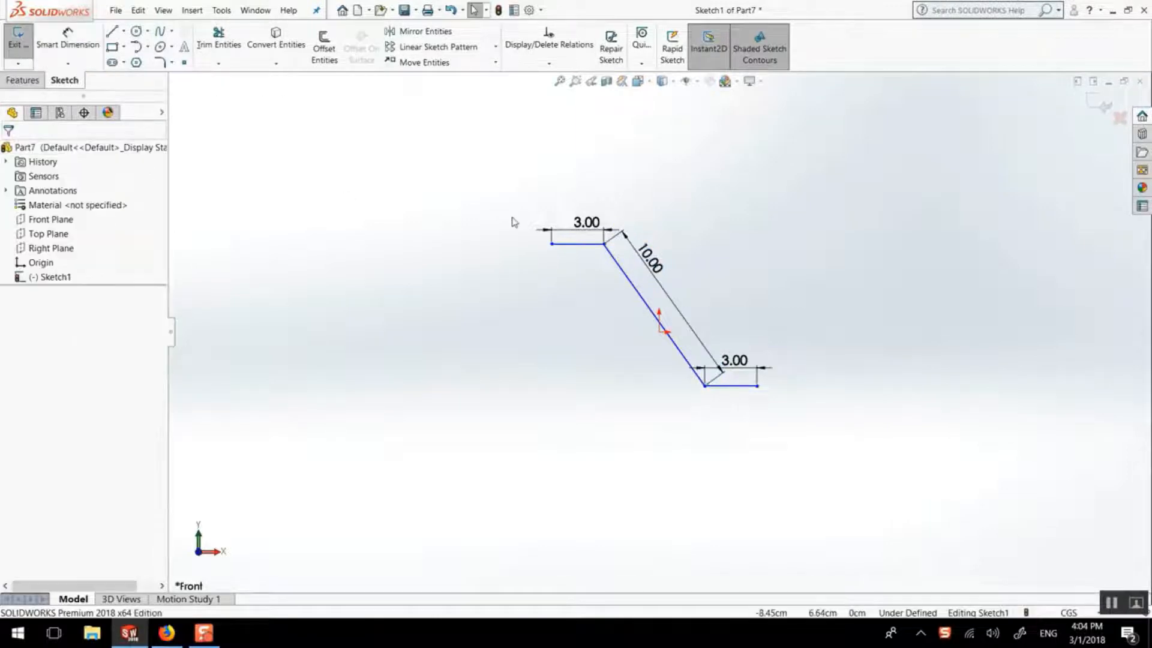
Step: Add a 60° angle dimension between the diagonal's downward extension and the lower horizontal line
{"action": "key", "text": "f"}
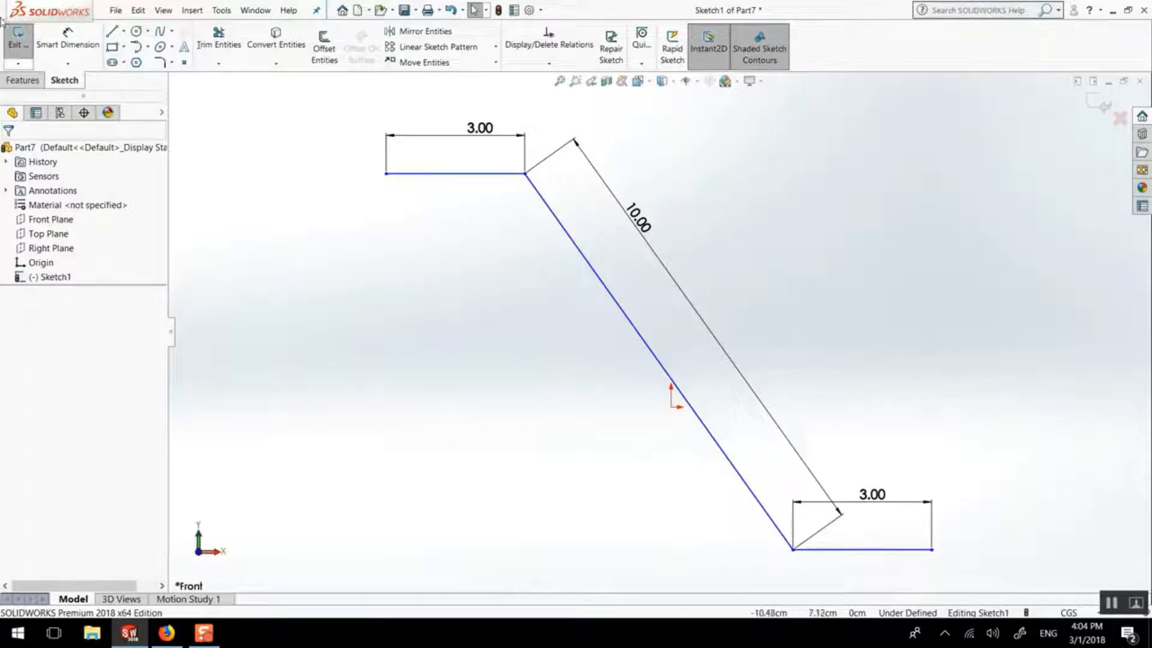
{"action": "left_click", "coordinate": [57, 34]}
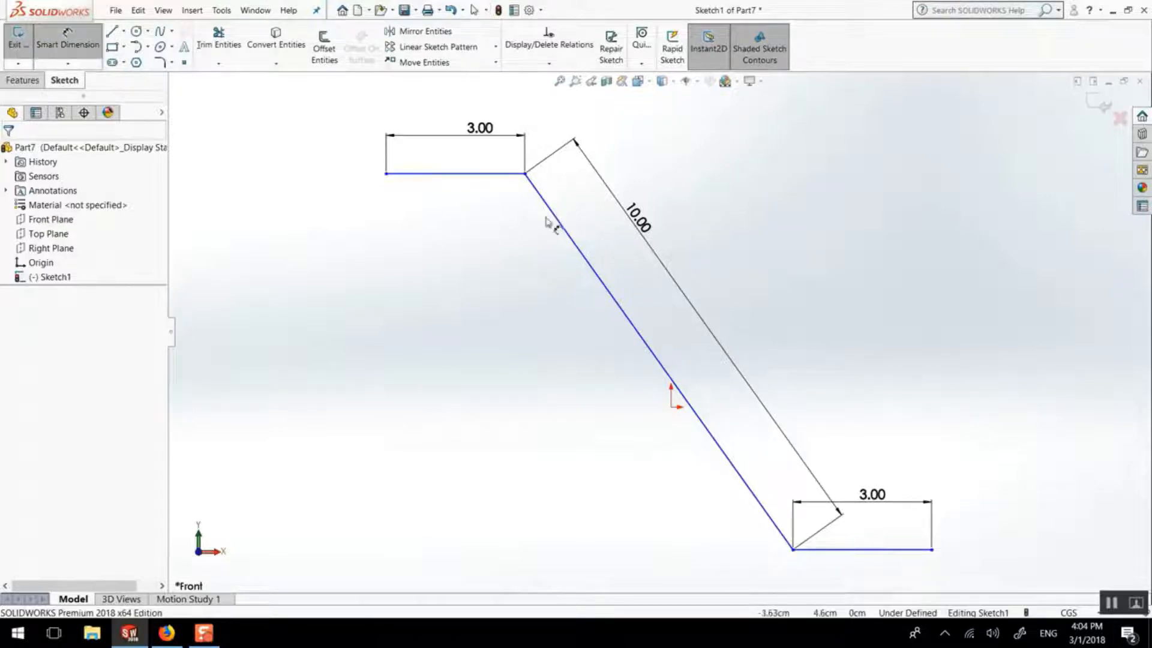
{"action": "left_click", "coordinate": [725, 452]}
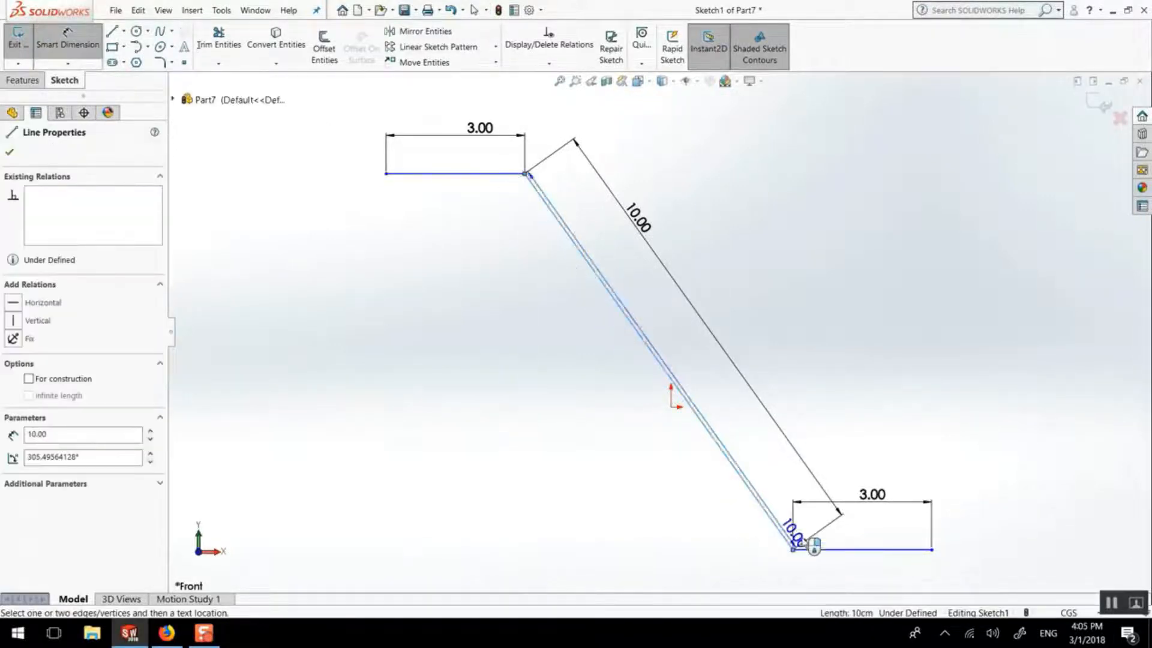
{"action": "left_click", "coordinate": [833, 549]}
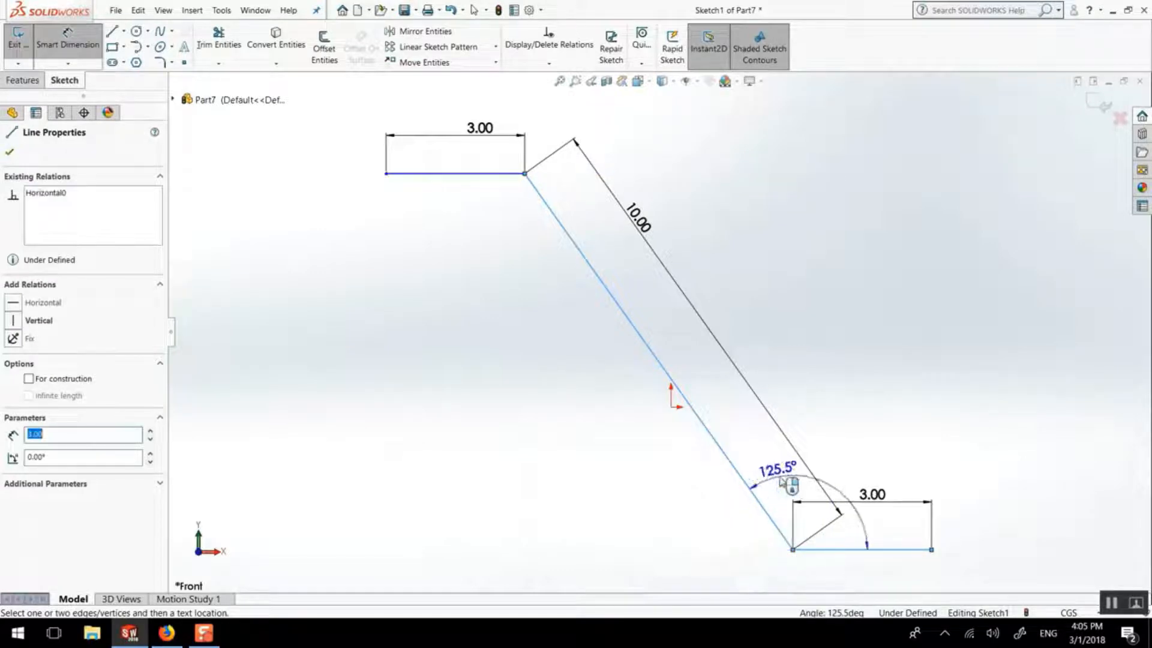
{"action": "left_click", "coordinate": [832, 581]}
{"action": "type", "text": "60"}
{"action": "key", "text": "Return"}
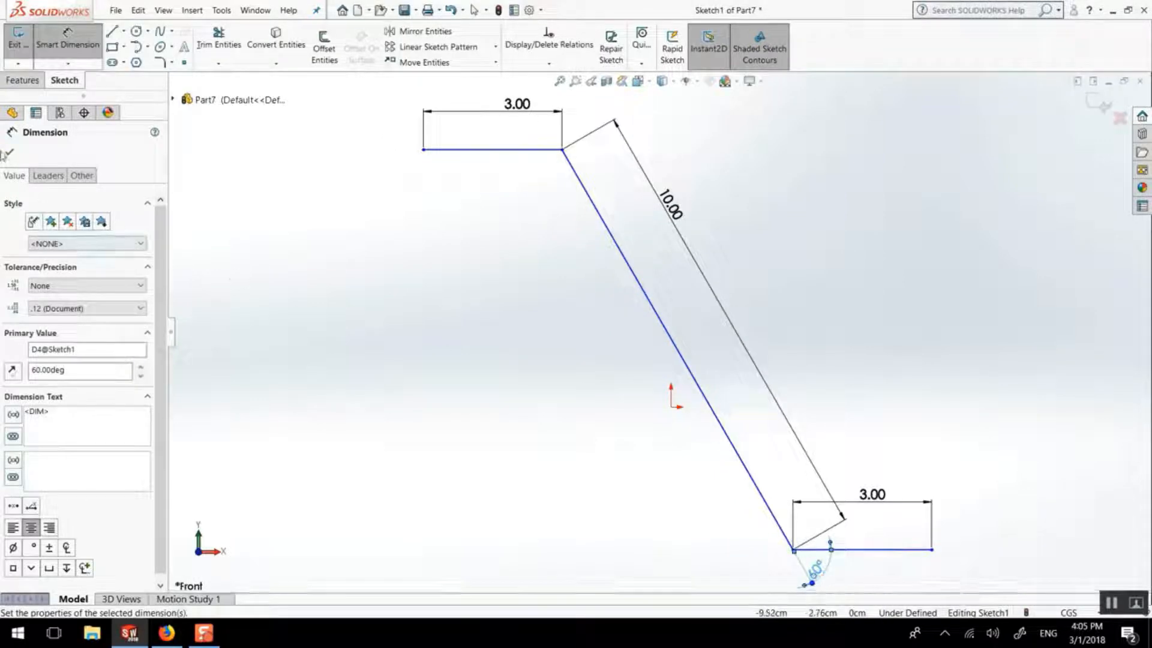
{"action": "key", "text": "Escape"}
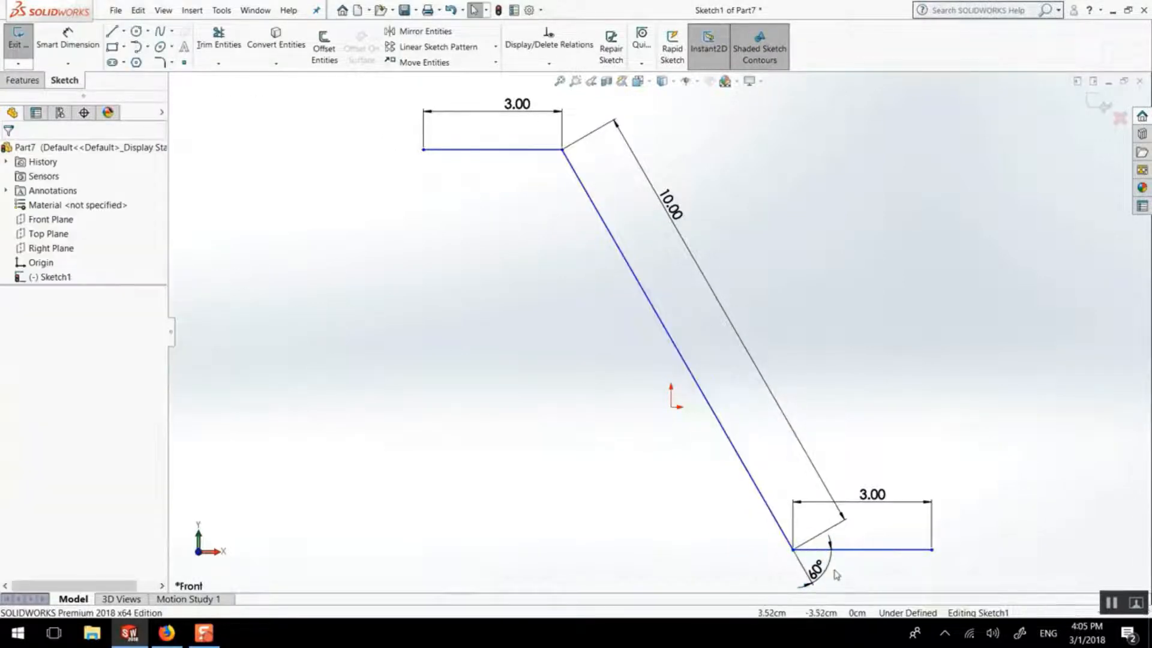
Step: Fillet both corners of the profile with a 1.5 cm sketch fillet radius
{"action": "left_click", "coordinate": [160, 62]}
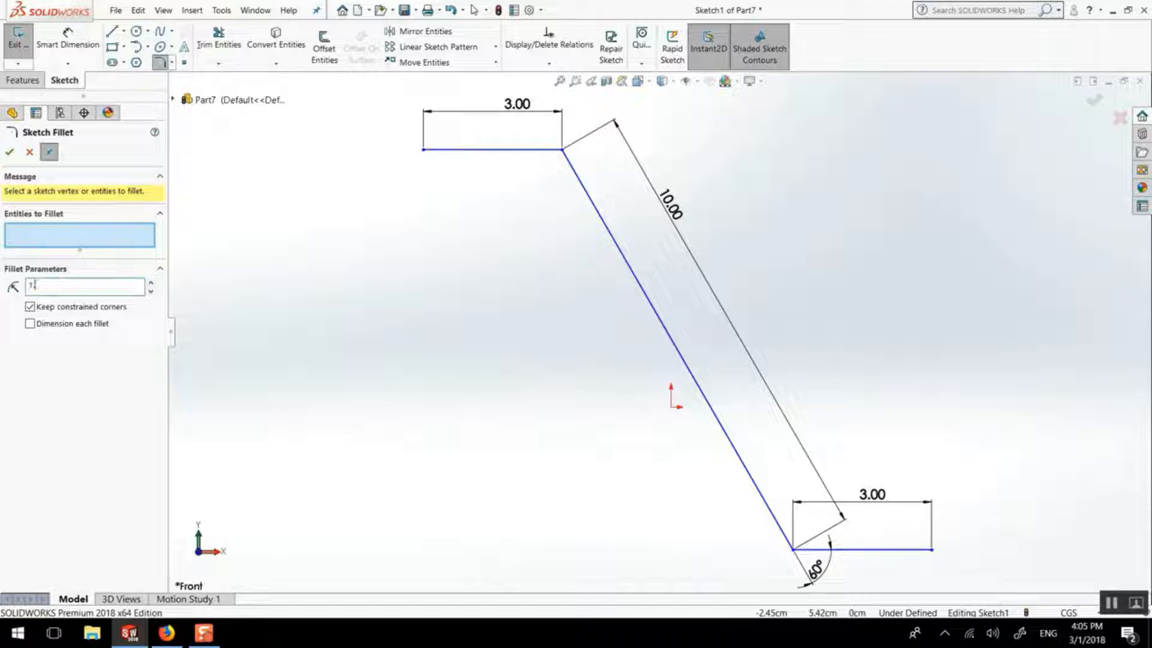
{"action": "left_click", "coordinate": [562, 150]}
{"action": "left_click", "coordinate": [793, 548]}
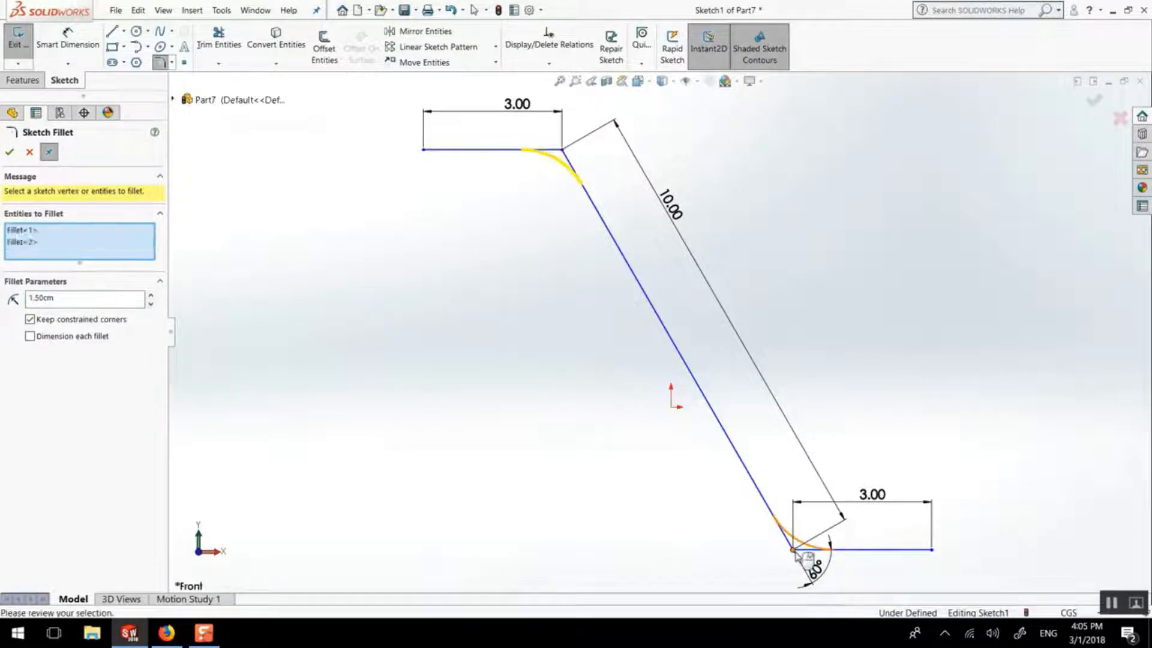
{"action": "left_click", "coordinate": [9, 153]}
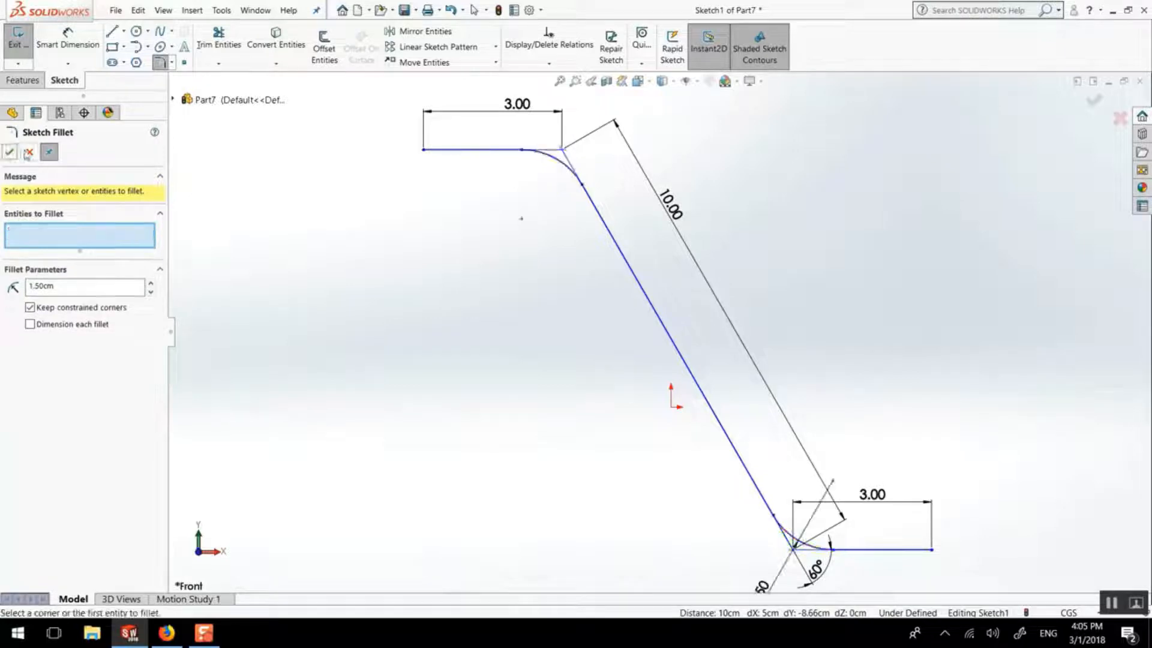
Step: Reposition the dimensions: raise the upper 3 cm one, place the lower one beneath its line, and move R1.50 away from the corner
{"action": "scroll", "coordinate": [493, 321], "scroll_direction": "up", "scroll_amount": 2}
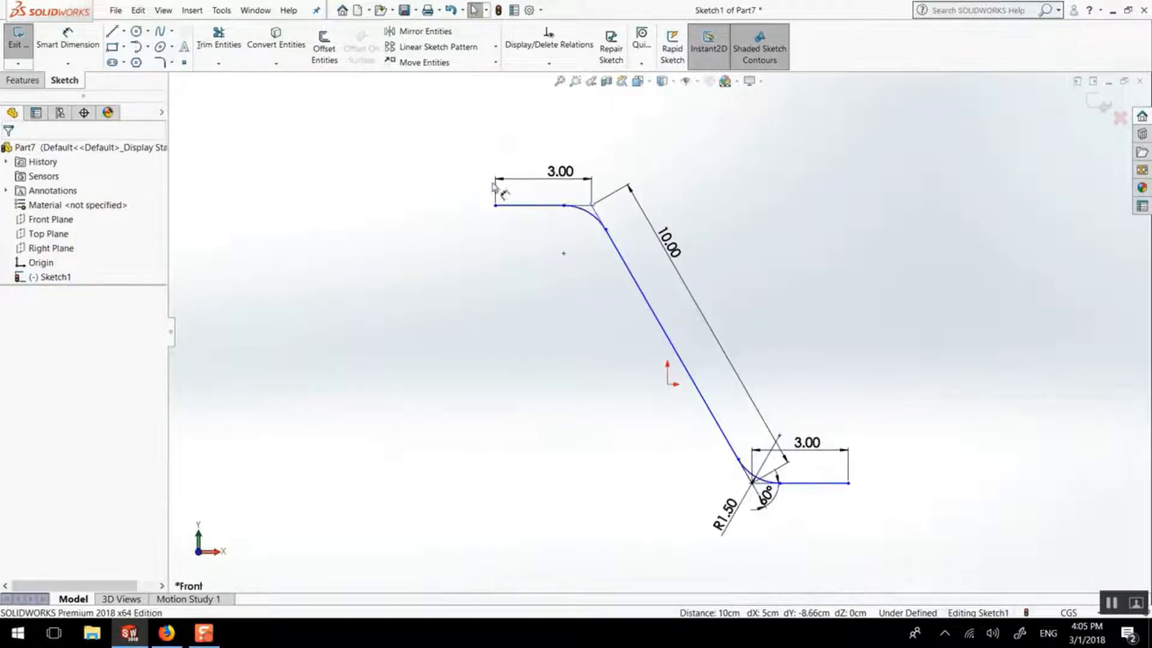
{"action": "left_click_drag", "start_coordinate": [537, 171], "coordinate": [542, 165]}
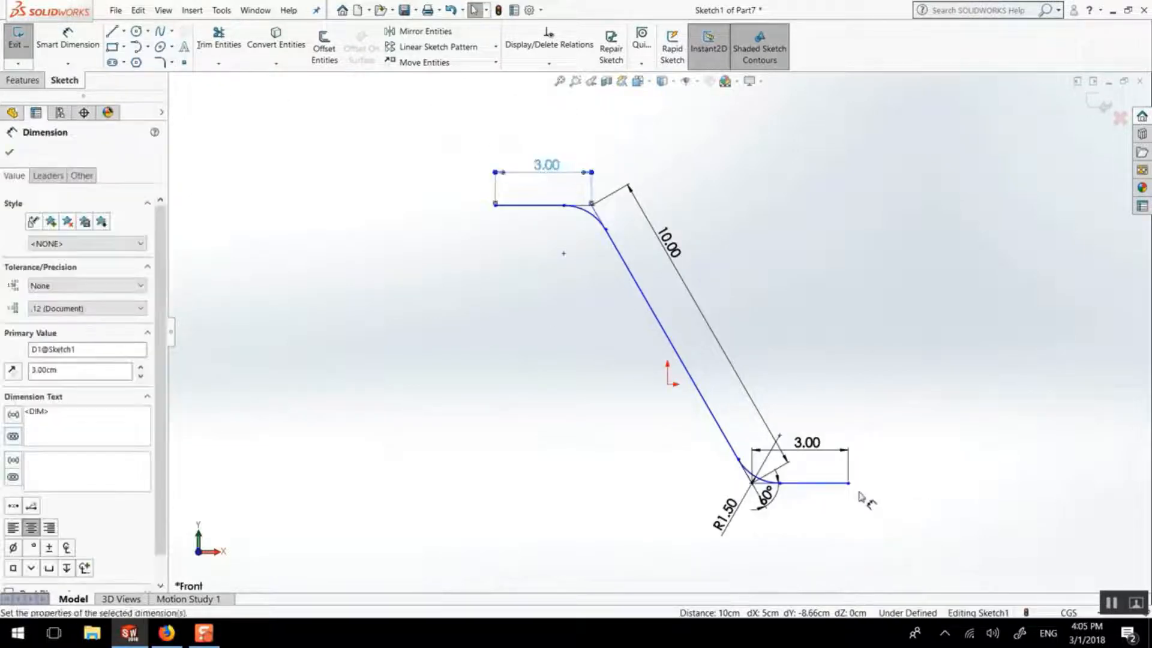
{"action": "left_click_drag", "start_coordinate": [831, 441], "coordinate": [814, 543]}
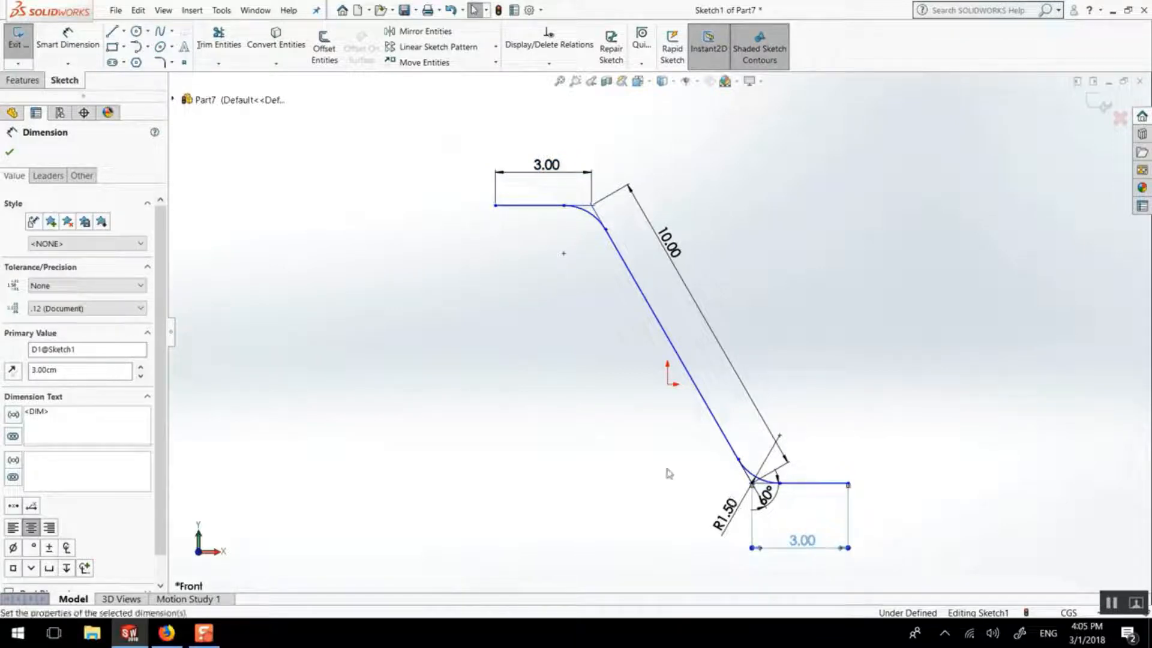
{"action": "left_click", "coordinate": [686, 494]}
{"action": "left_click_drag", "start_coordinate": [717, 519], "coordinate": [699, 532]}
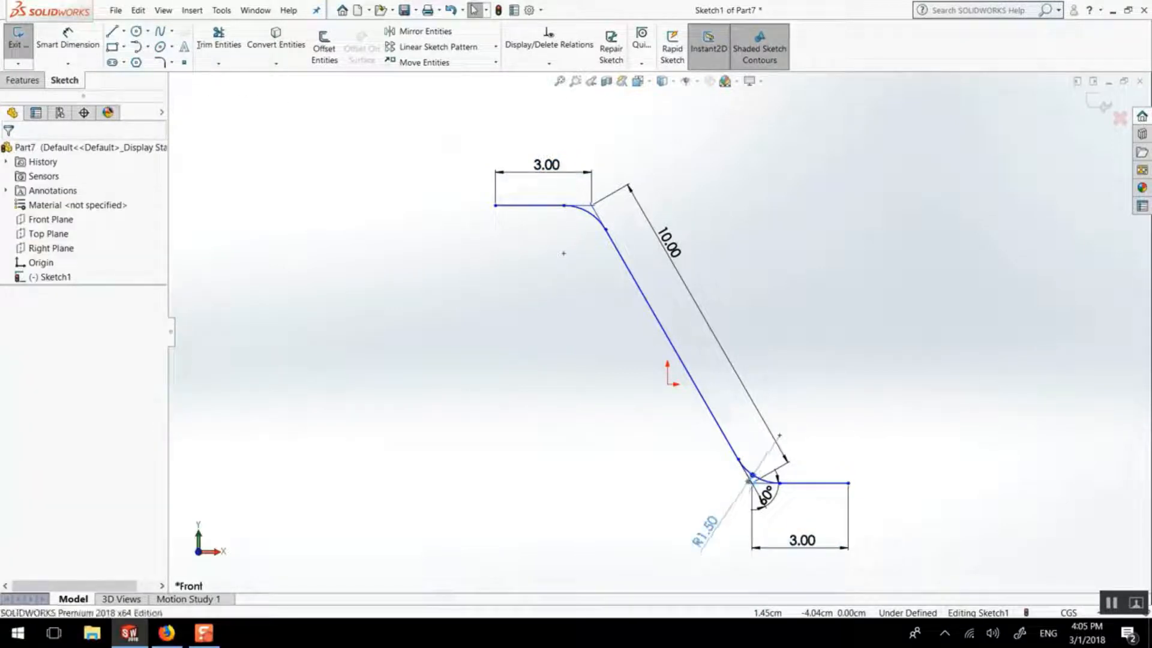
{"action": "left_click", "coordinate": [630, 494]}
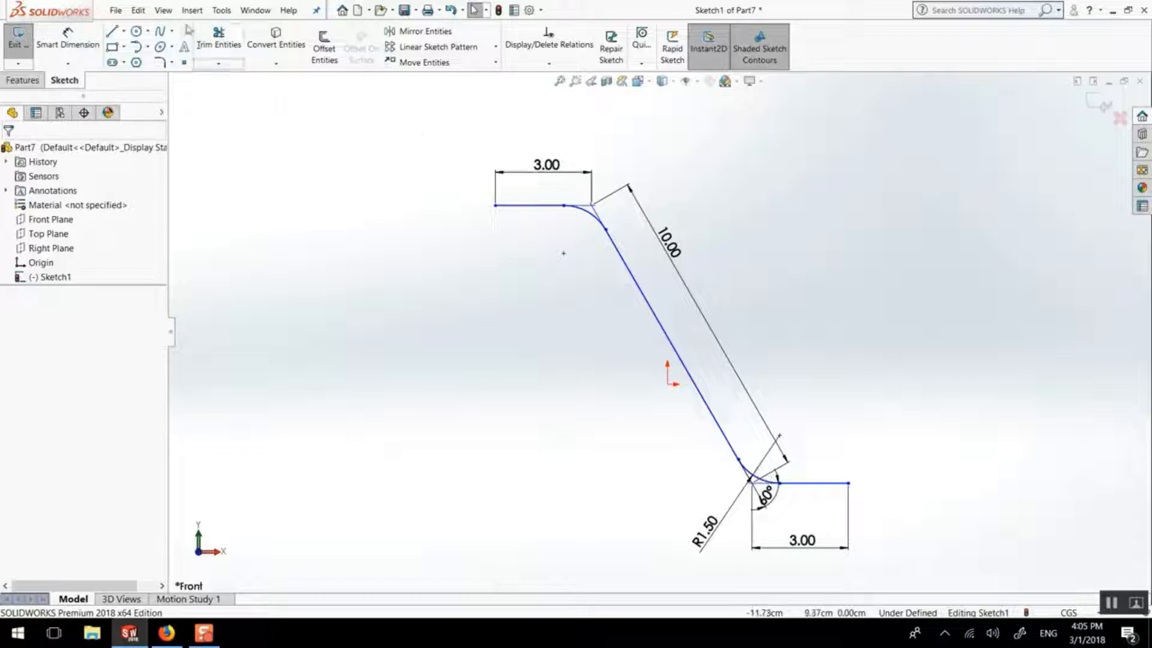
Step: Set up a 1.5 cm bi-directional offset of the whole profile chain, with the base geometry as construction
{"action": "left_click", "coordinate": [329, 54]}
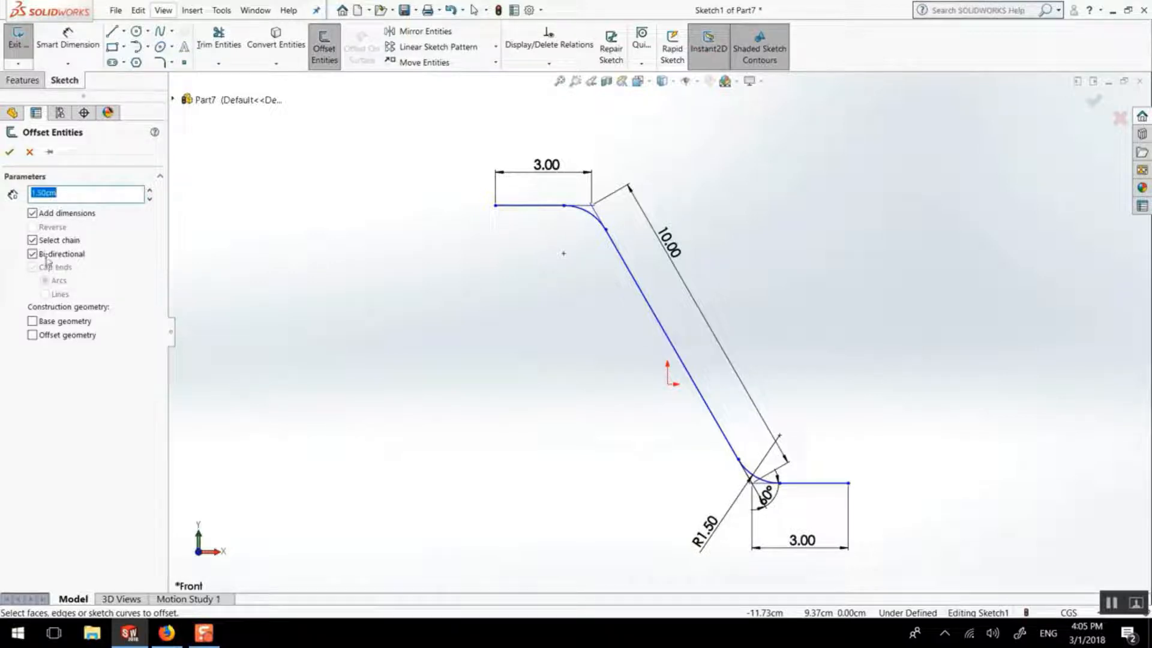
{"action": "left_click", "coordinate": [622, 258]}
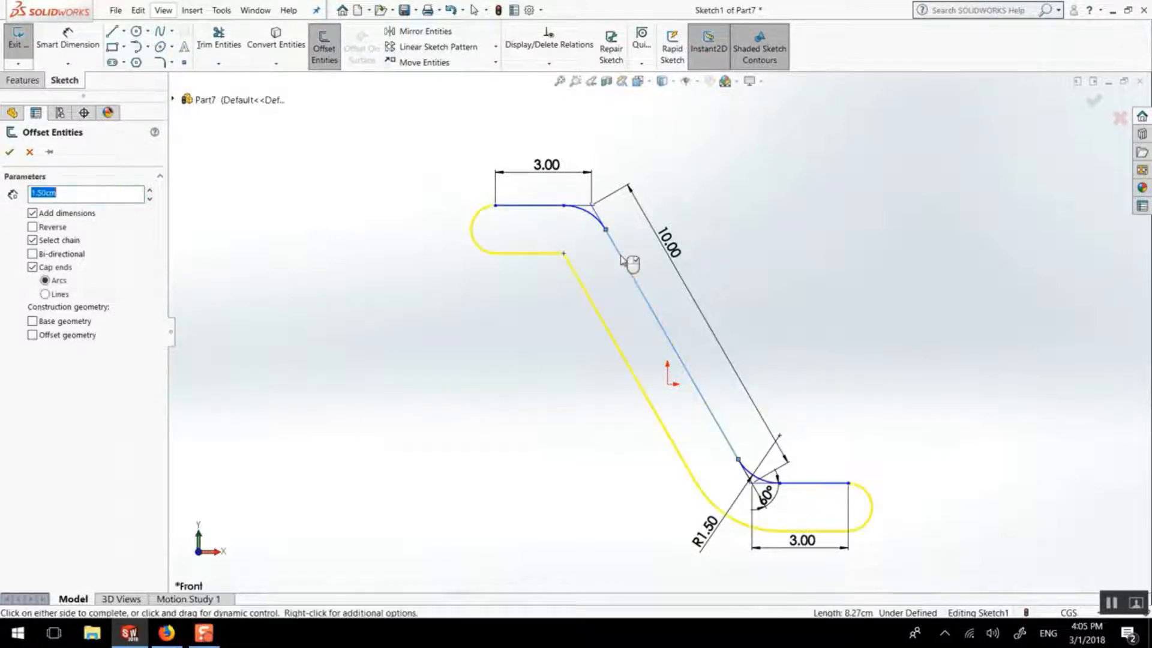
{"action": "left_click", "coordinate": [33, 268]}
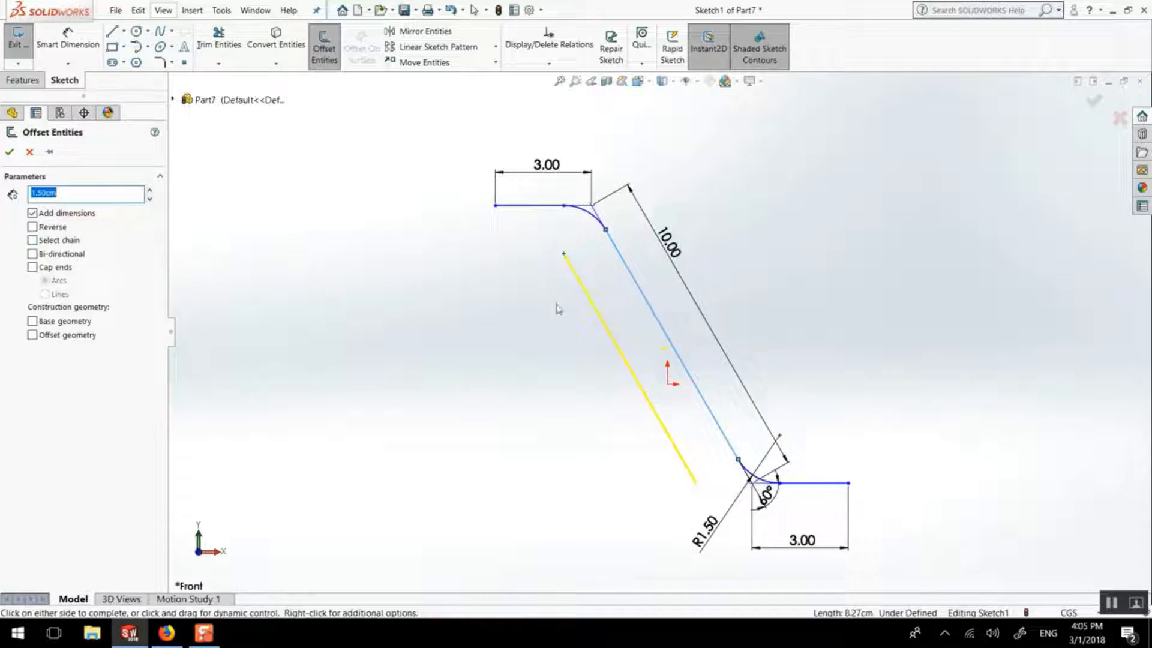
{"action": "left_click", "coordinate": [33, 240]}
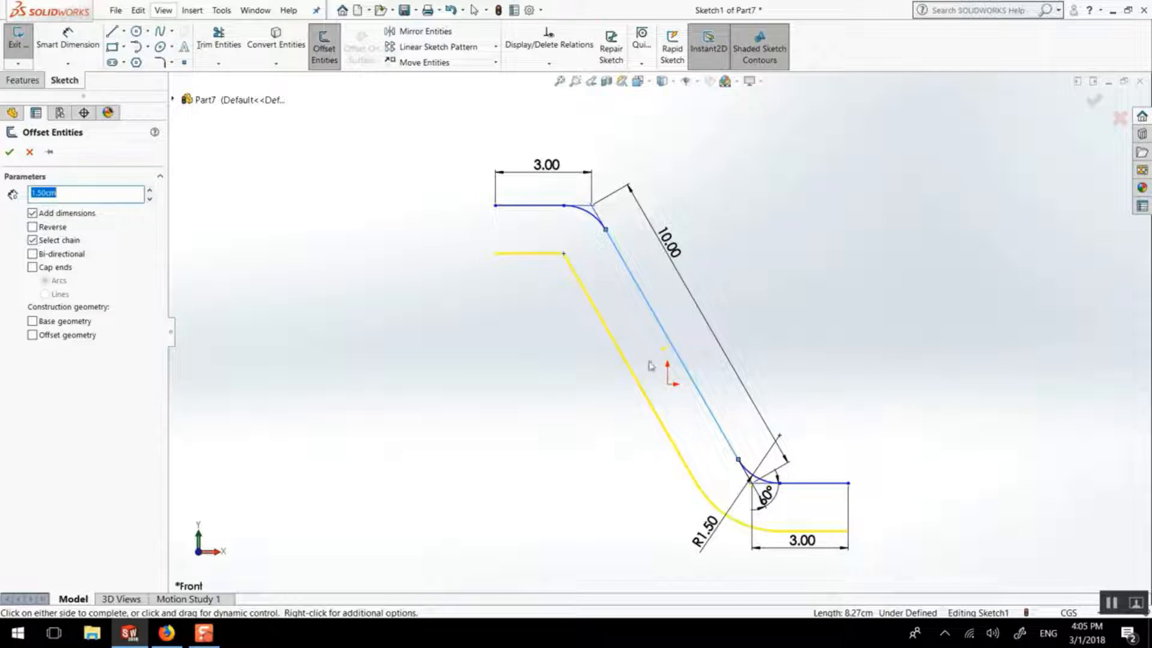
{"action": "left_click", "coordinate": [33, 254]}
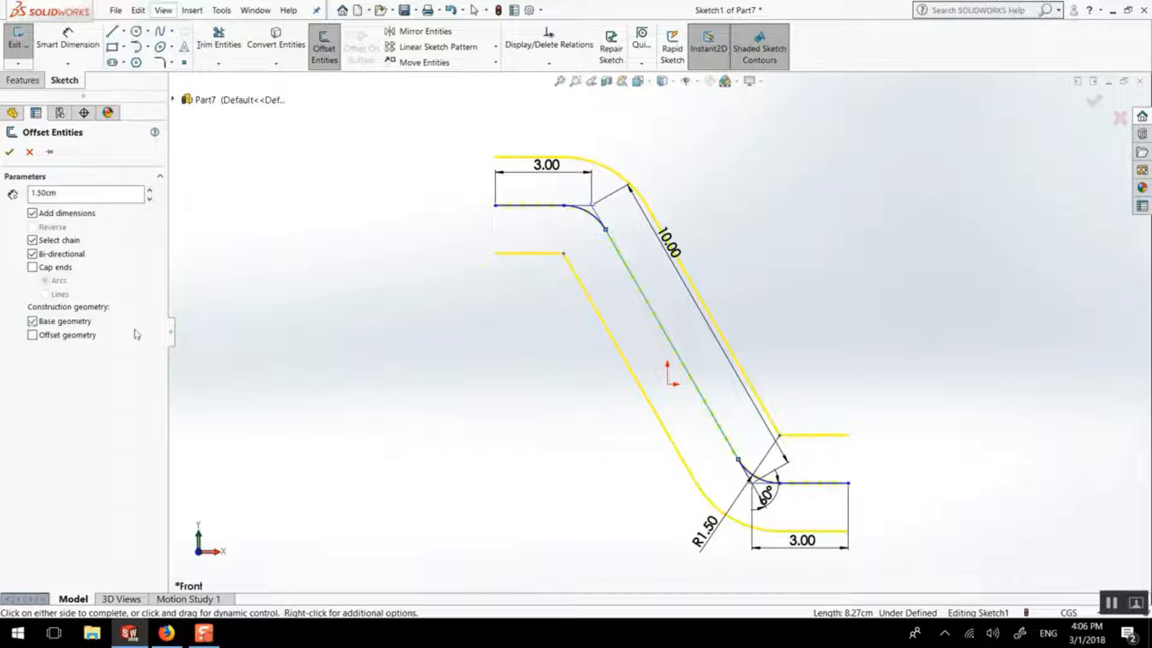
Step: Cap the offset's ends with arcs and apply the offset
{"action": "left_click", "coordinate": [45, 270]}
{"action": "left_click", "coordinate": [59, 296]}
{"action": "left_click", "coordinate": [58, 282]}
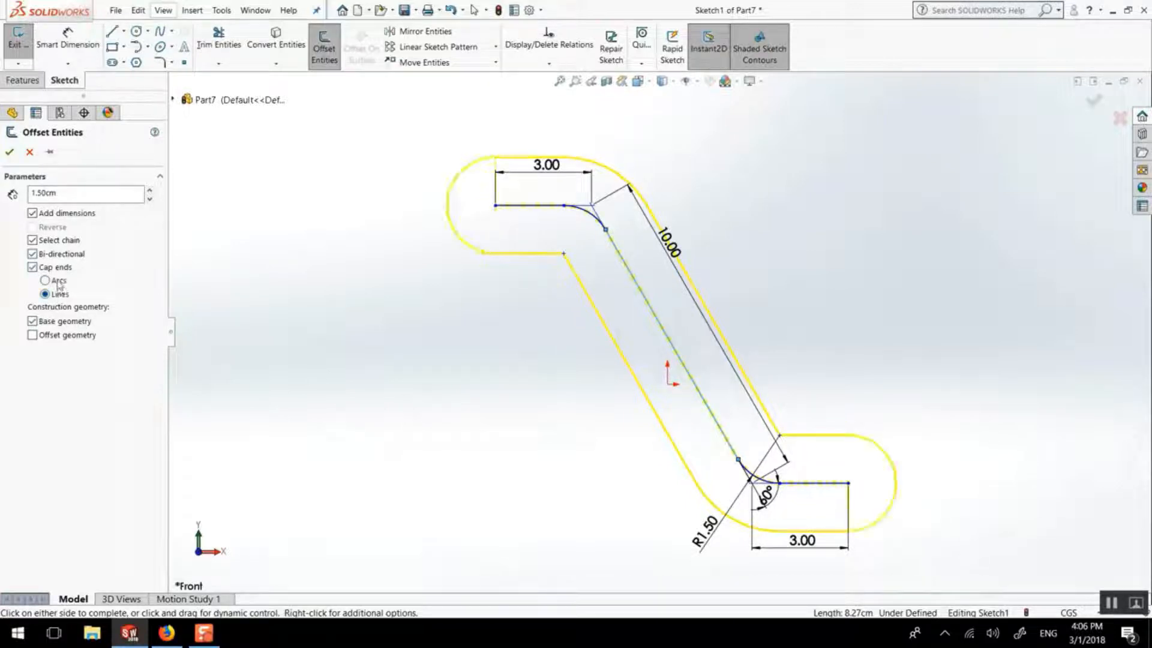
{"action": "left_click", "coordinate": [11, 151]}
{"action": "left_click", "coordinate": [124, 63]}
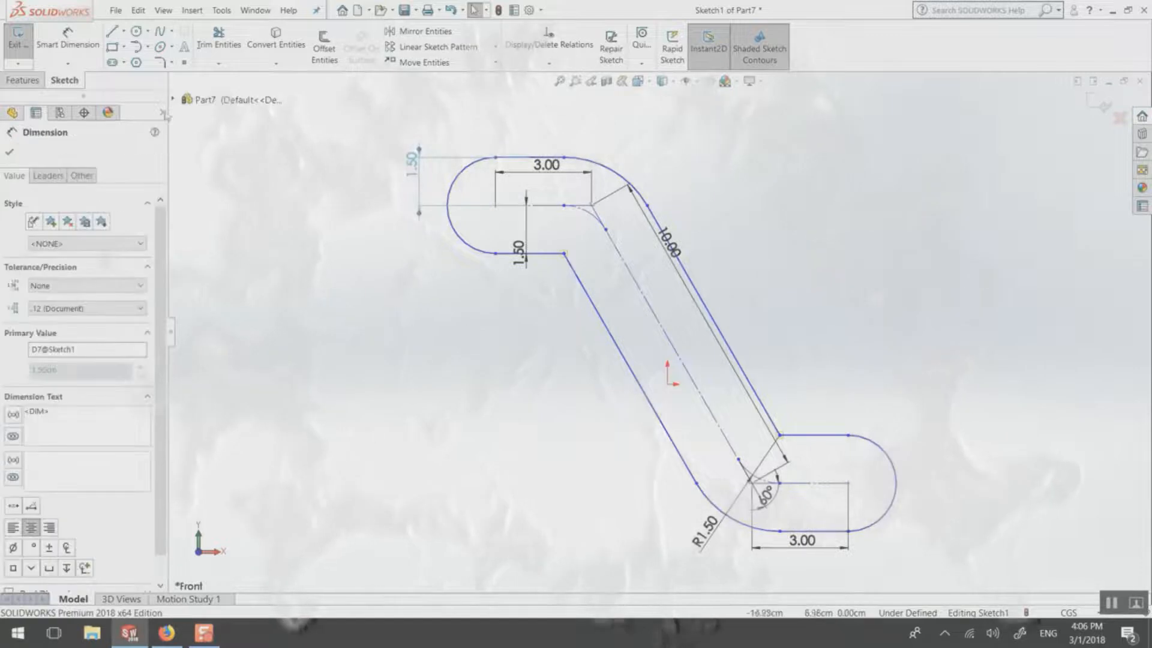
Step: Start a boss extrusion of the slot outline and set its end condition to Mid Plane
{"action": "left_click", "coordinate": [23, 80]}
{"action": "left_click", "coordinate": [24, 41]}
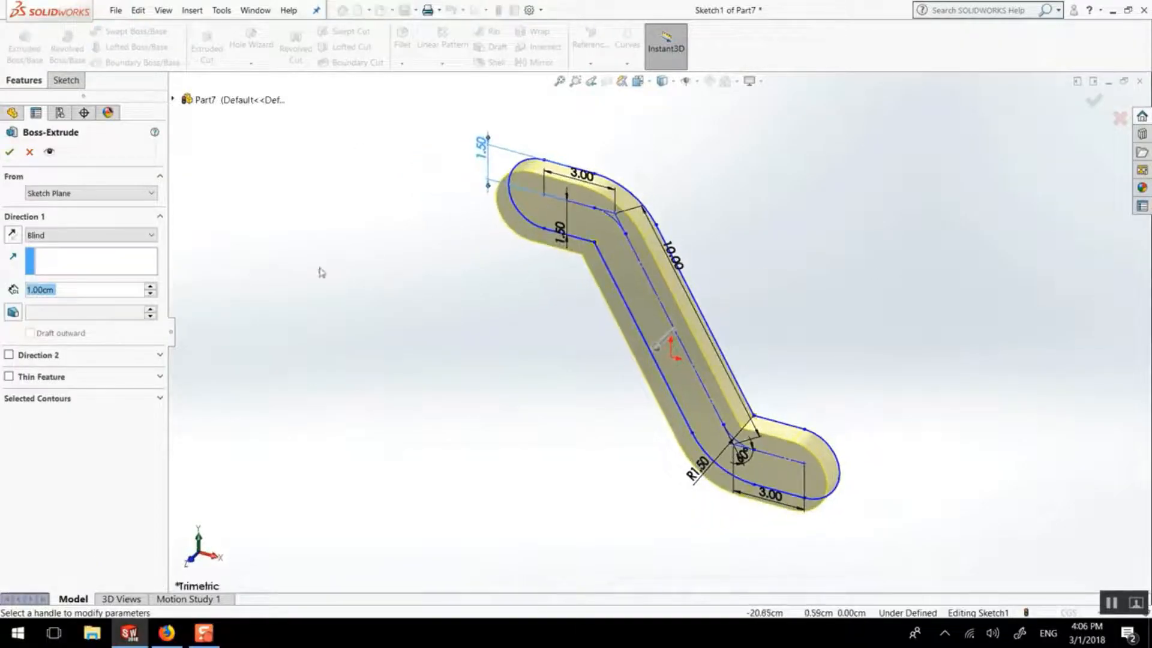
{"action": "scroll", "coordinate": [660, 268], "scroll_direction": "down", "scroll_amount": 4}
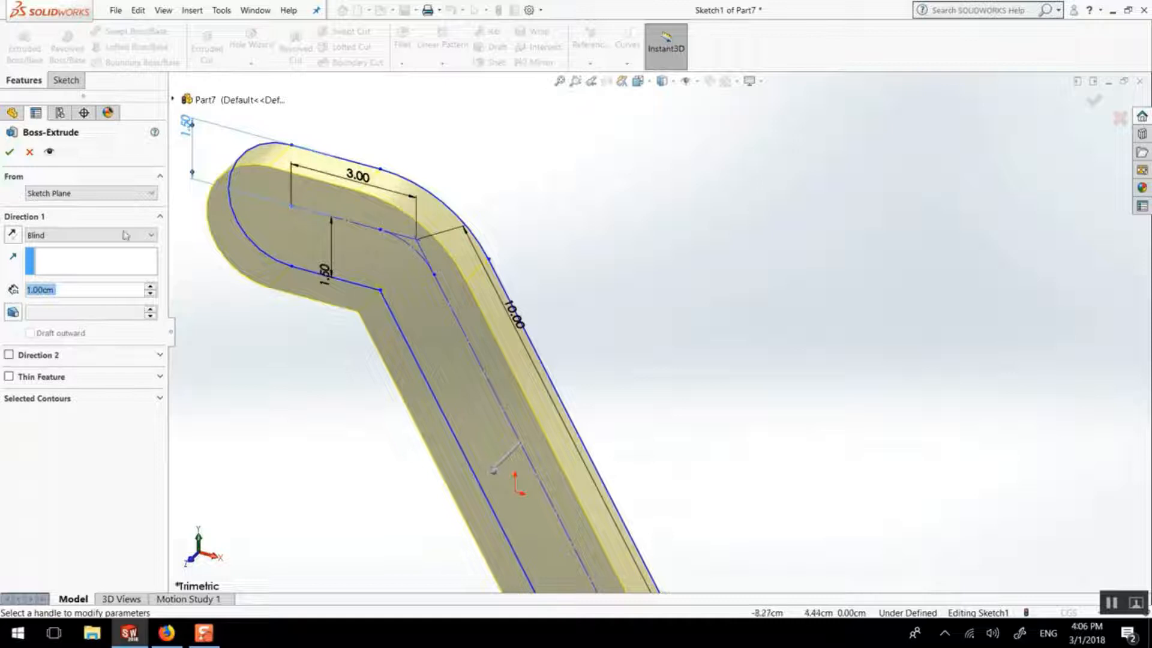
{"action": "left_click", "coordinate": [12, 235]}
{"action": "left_click", "coordinate": [12, 235]}
{"action": "left_click", "coordinate": [12, 236]}
{"action": "left_click", "coordinate": [12, 236]}
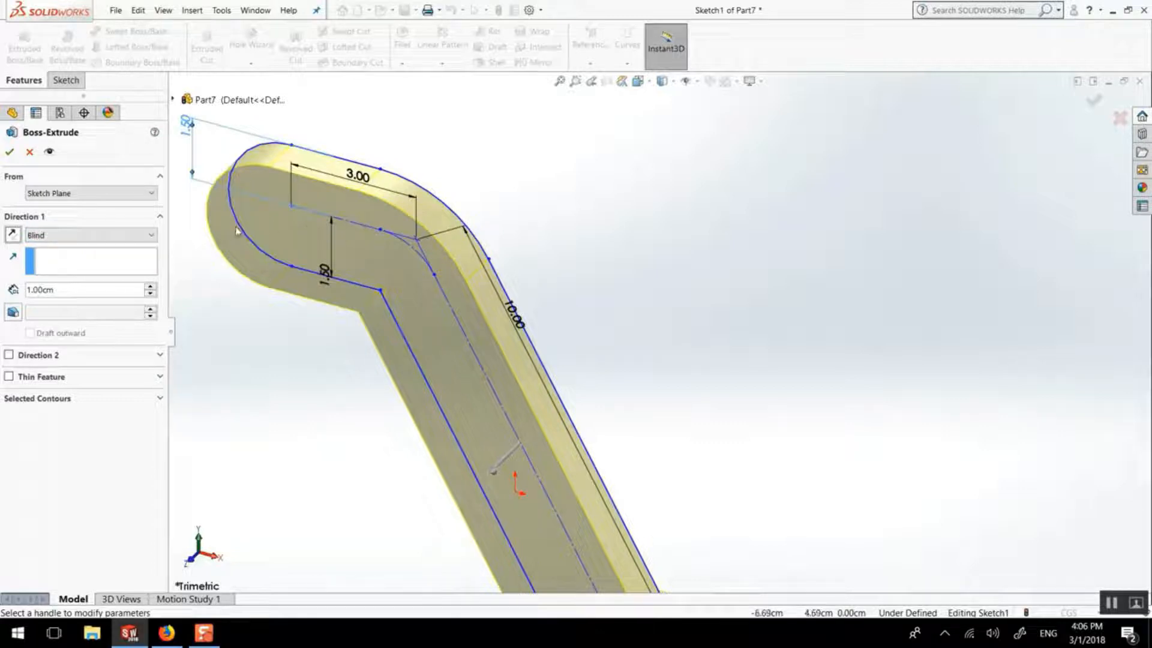
{"action": "left_click", "coordinate": [81, 236]}
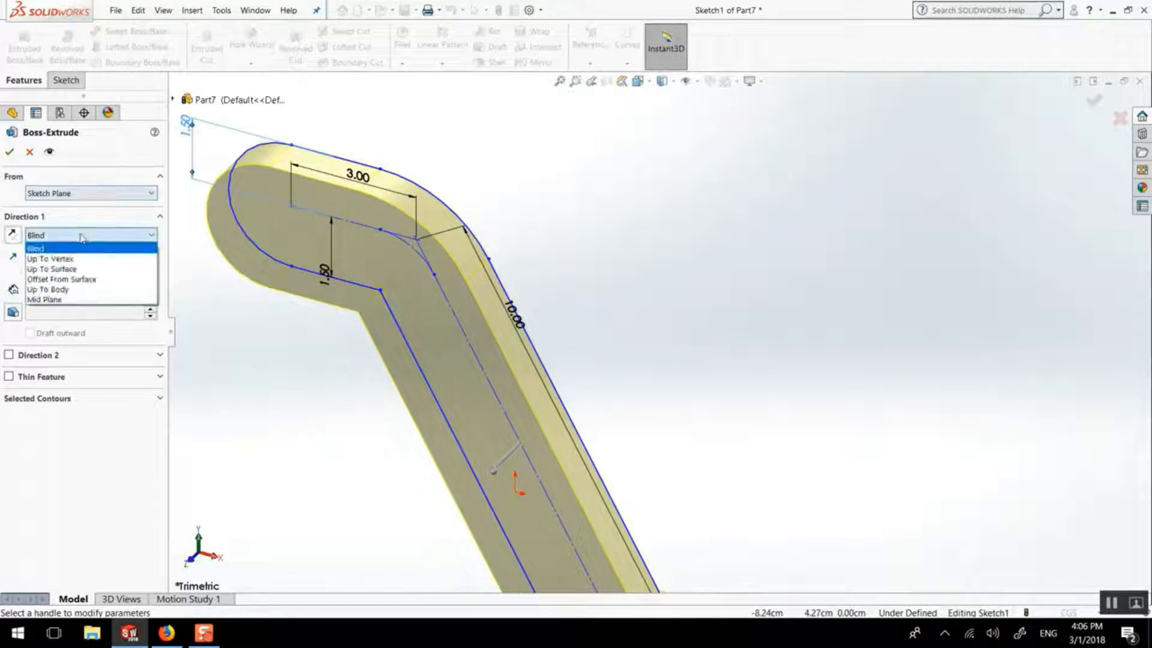
{"action": "left_click", "coordinate": [69, 300]}
{"action": "middle_click_drag", "start_coordinate": [327, 215], "coordinate": [342, 242]}
{"action": "scroll", "coordinate": [383, 252], "scroll_direction": "up", "scroll_amount": 4}
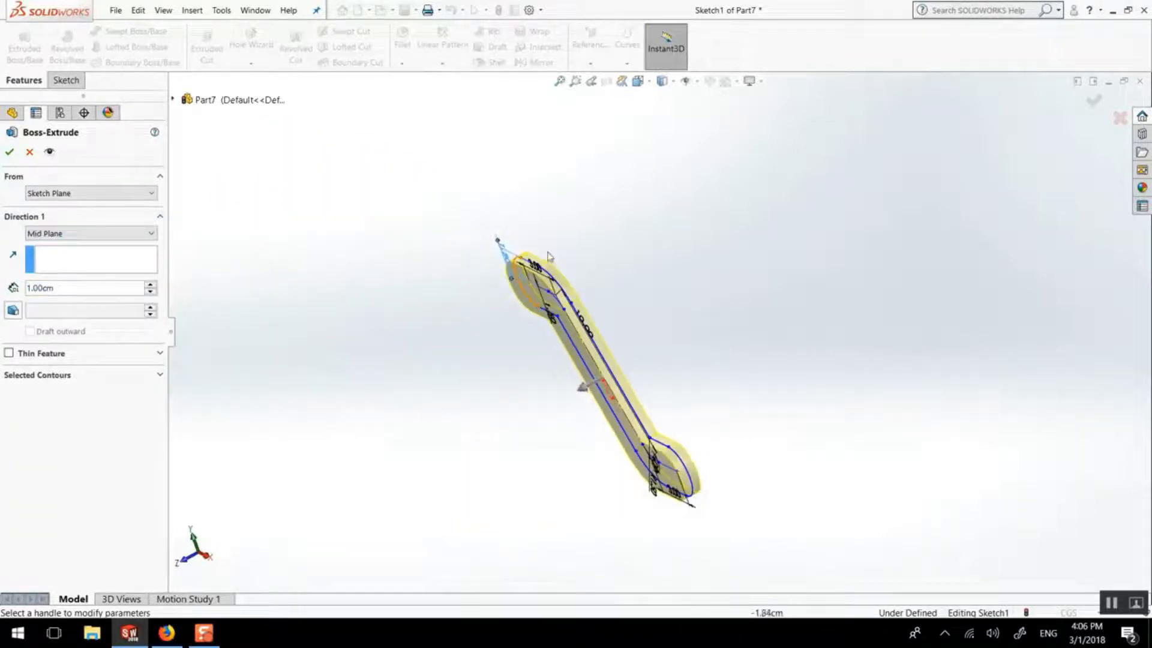
{"action": "scroll", "coordinate": [541, 257], "scroll_direction": "down", "scroll_amount": 5}
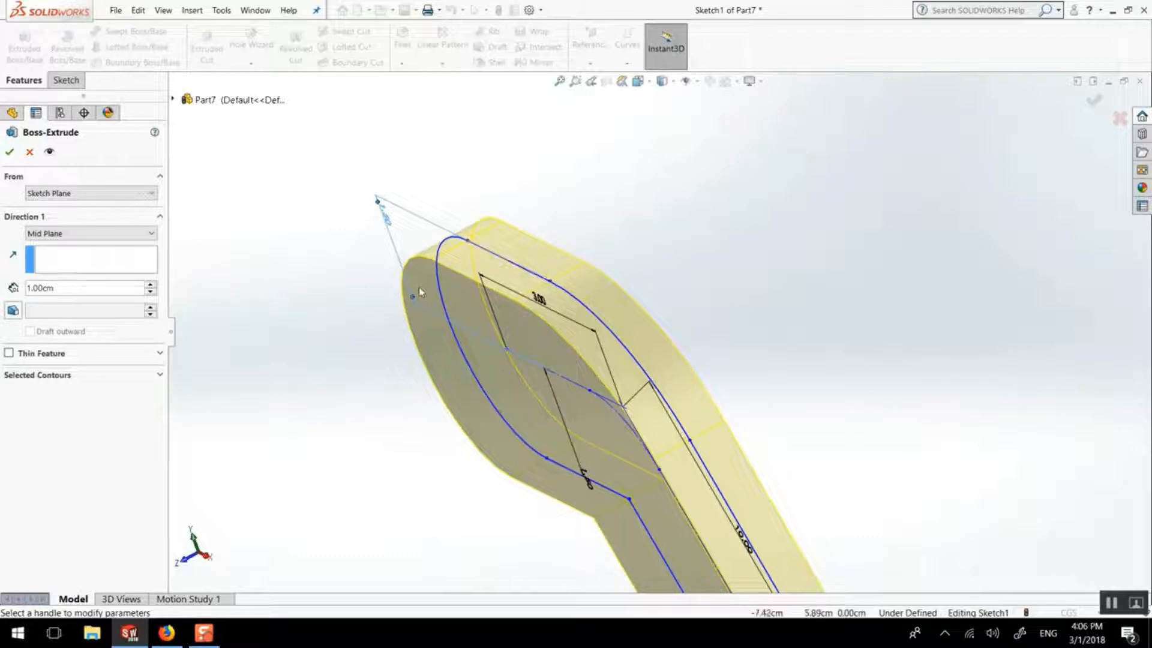
Step: Set the mid-plane extrusion depth to 1.5 cm and apply the extrusion
{"action": "left_click", "coordinate": [70, 288]}
{"action": "left_click_drag", "start_coordinate": [68, 288], "coordinate": [8, 282]}
{"action": "type", "text": "1.5"}
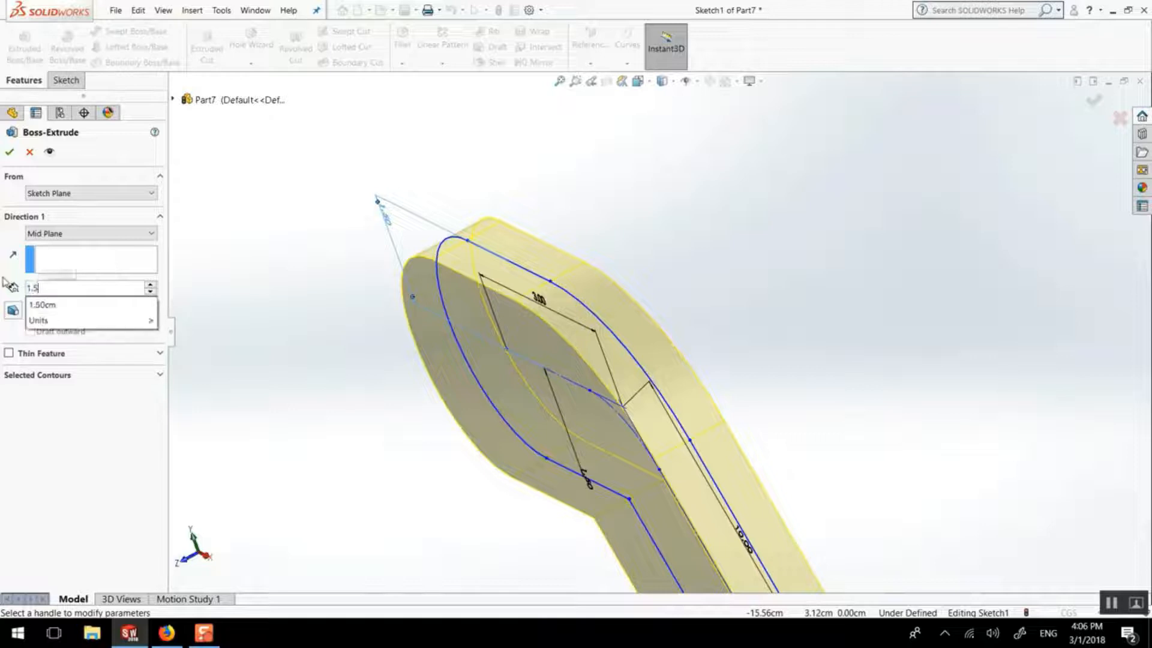
{"action": "key", "text": "Return"}
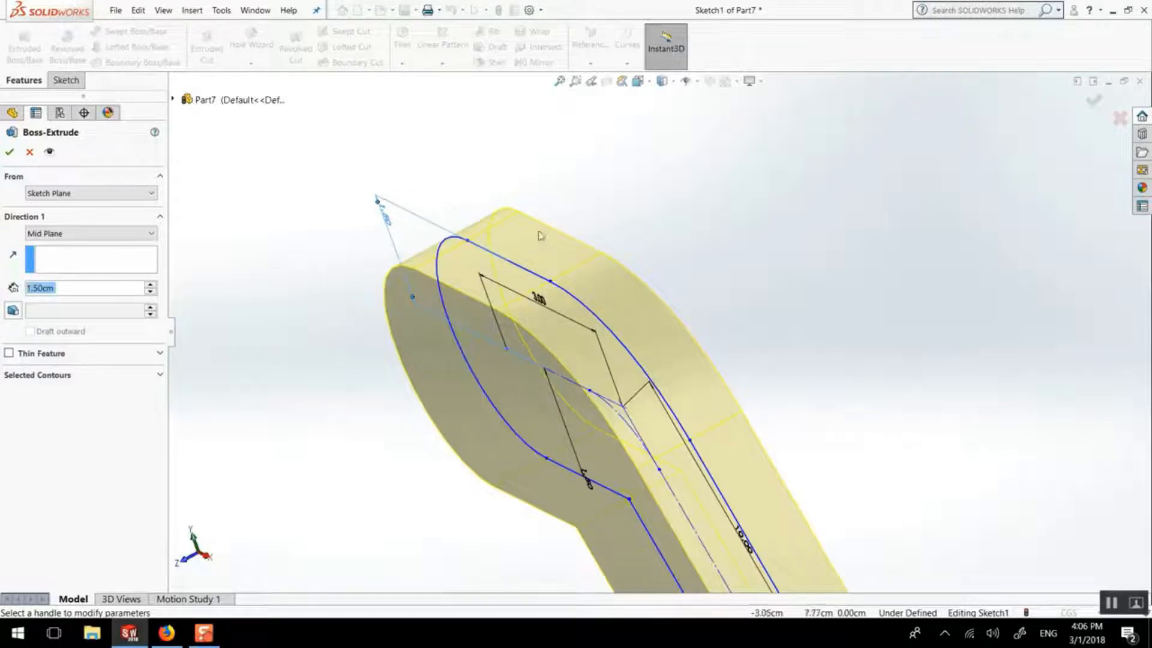
{"action": "left_click", "coordinate": [8, 152]}
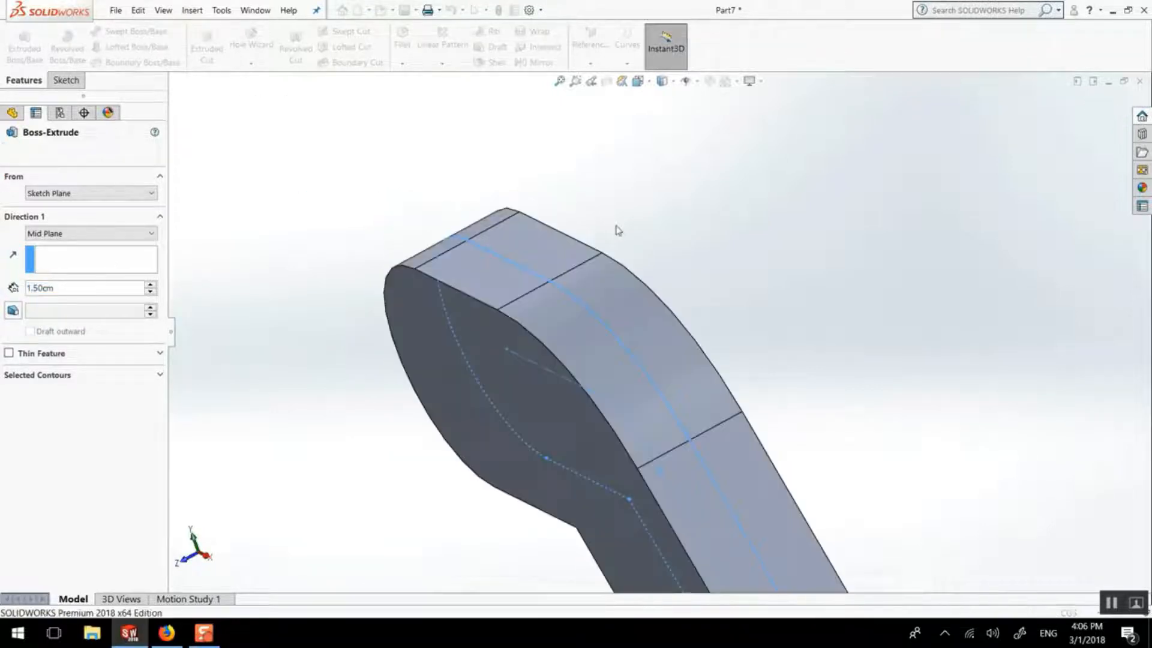
{"action": "scroll", "coordinate": [696, 402], "scroll_direction": "up", "scroll_amount": 8}
{"action": "middle_click_drag", "start_coordinate": [711, 414], "coordinate": [749, 388]}
{"action": "scroll", "coordinate": [741, 418], "scroll_direction": "down", "scroll_amount": 5}
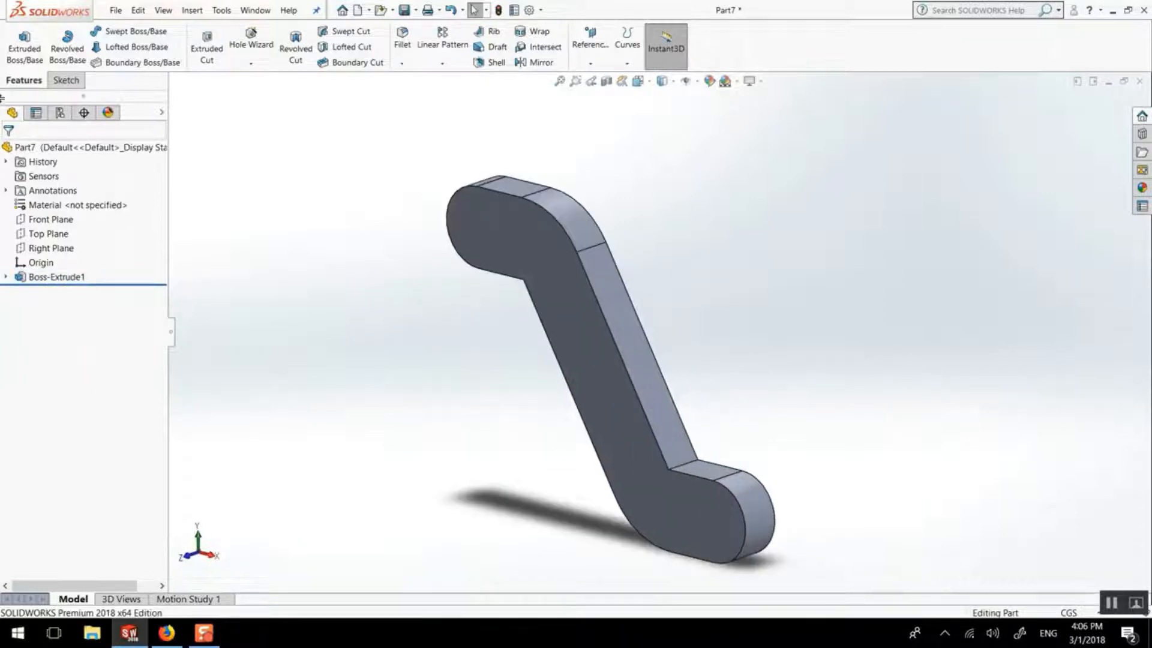
Step: Start a new sketch on the Front Plane through the middle of the extruded body
{"action": "left_click", "coordinate": [47, 219]}
{"action": "mouse_move", "coordinate": [321, 216]}
{"action": "middle_mouse_down"}
{"action": "mouse_move", "coordinate": [255, 205]}
{"action": "mouse_move", "coordinate": [327, 213]}
{"action": "middle_mouse_up"}
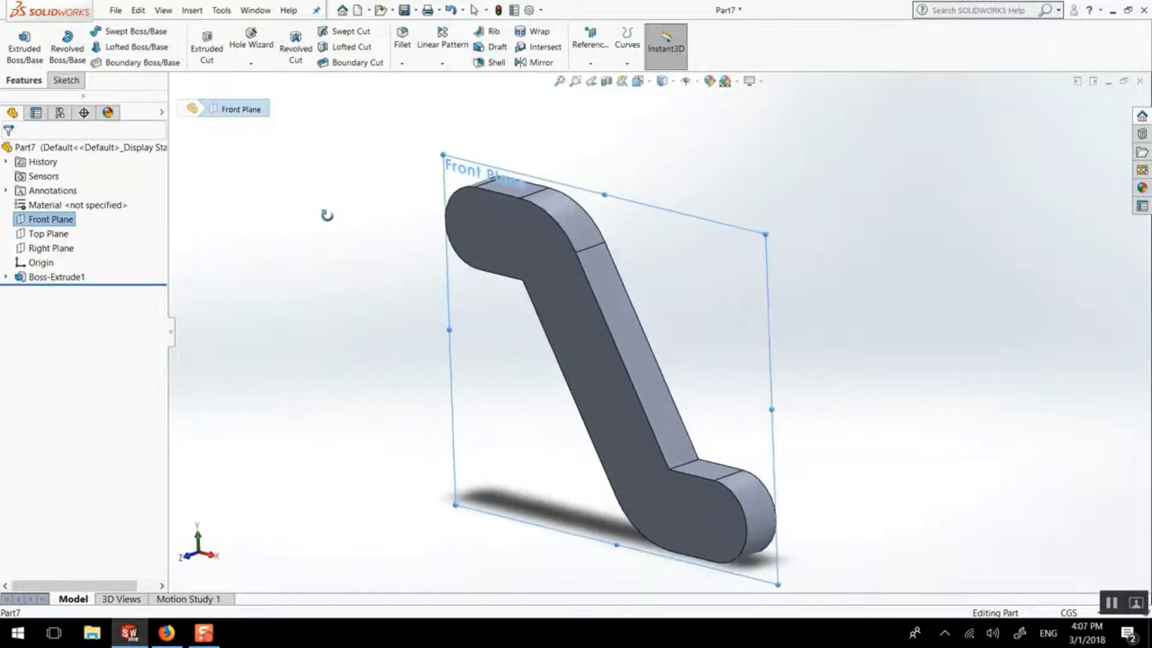
{"action": "left_click", "coordinate": [486, 222]}
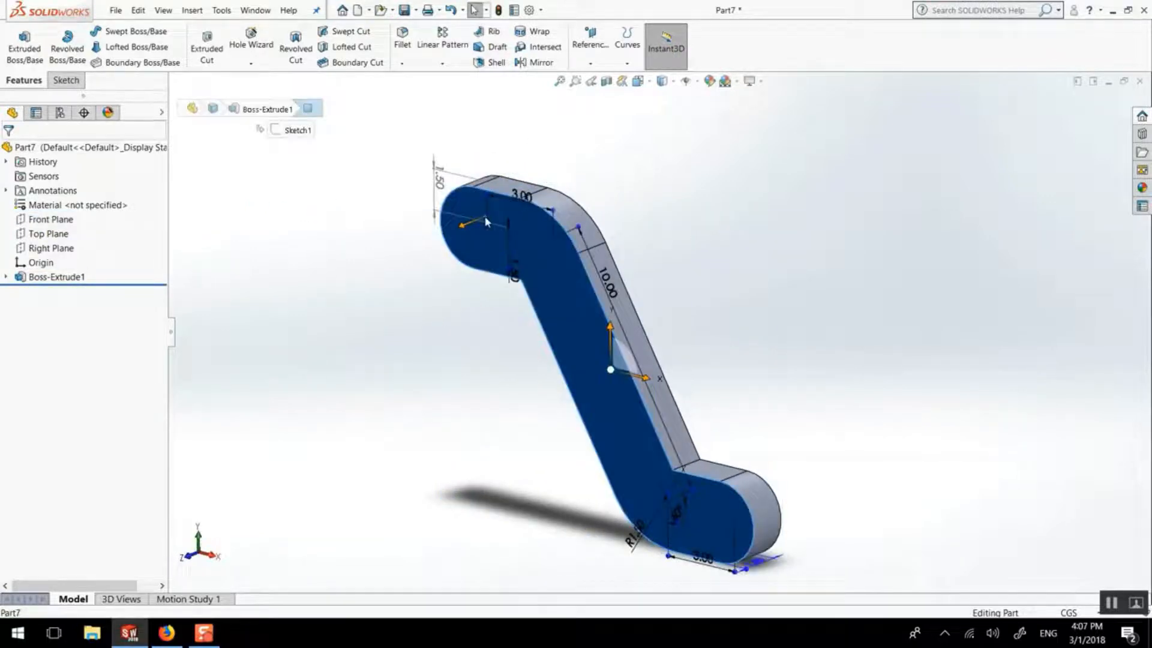
{"action": "left_click", "coordinate": [367, 198]}
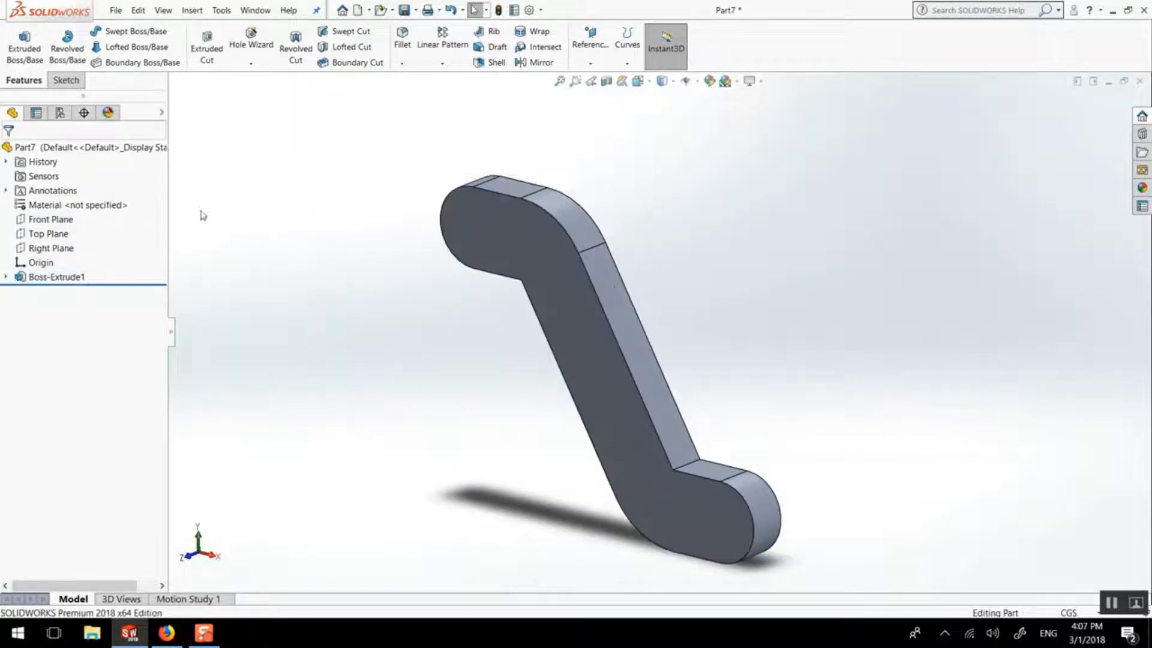
{"action": "left_click", "coordinate": [51, 219]}
{"action": "left_click", "coordinate": [93, 202]}
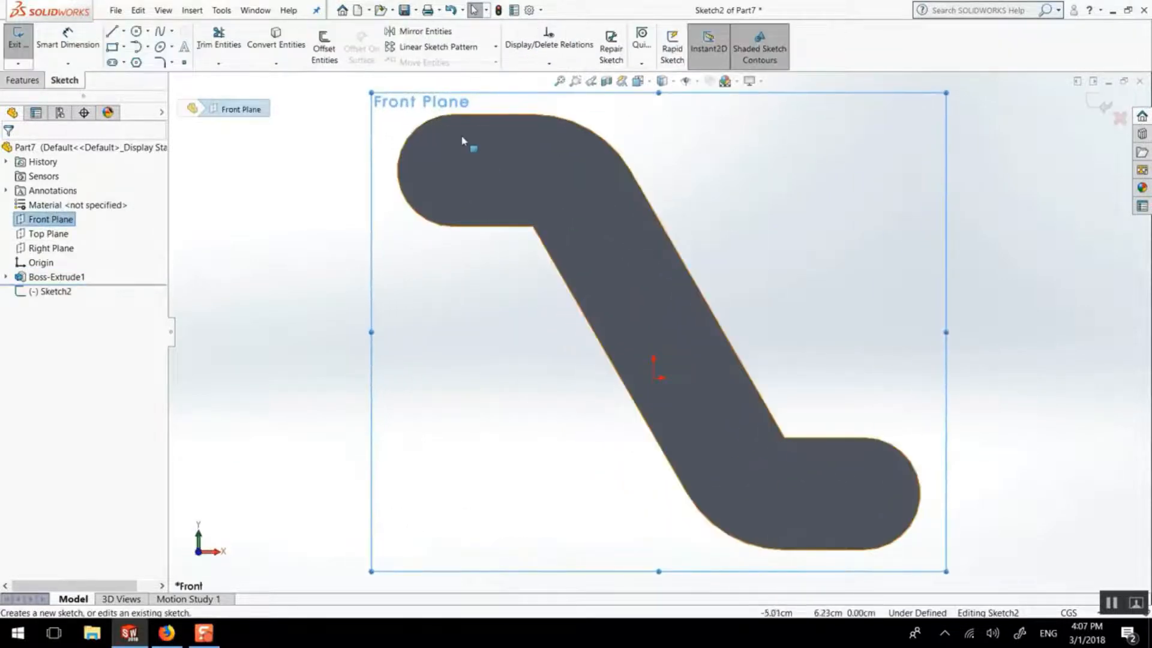
Step: Sketch a circle of about 1 cm radius concentric with each of the body's two rounded ends
{"action": "left_click", "coordinate": [137, 30]}
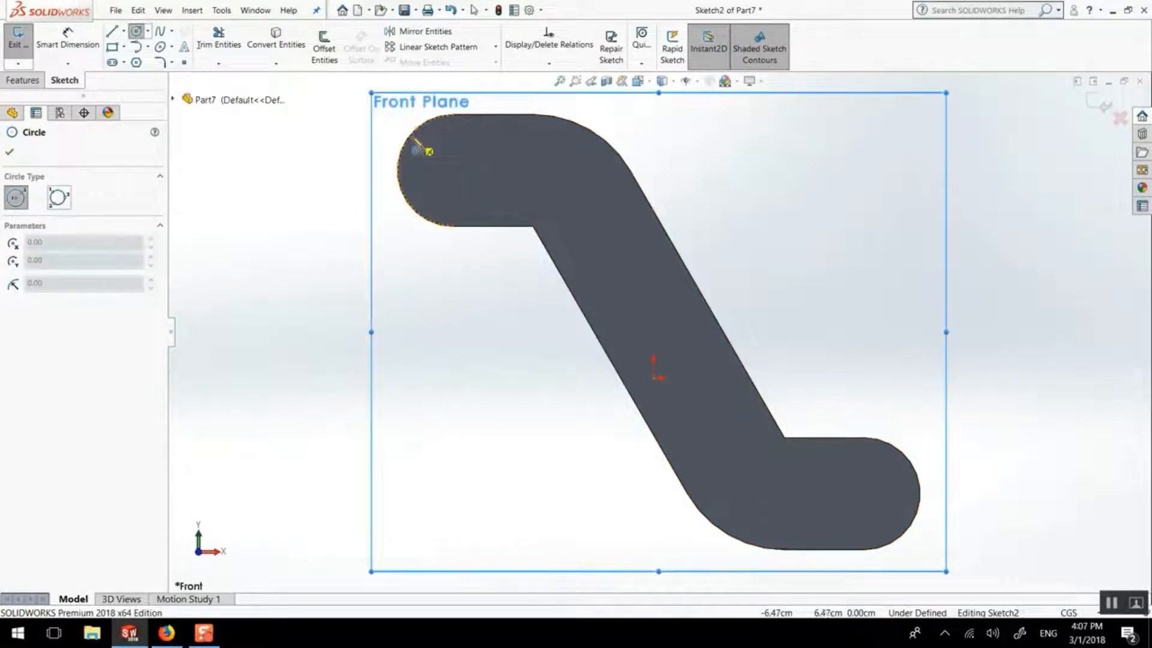
{"action": "left_click", "coordinate": [452, 171]}
{"action": "left_click", "coordinate": [452, 134]}
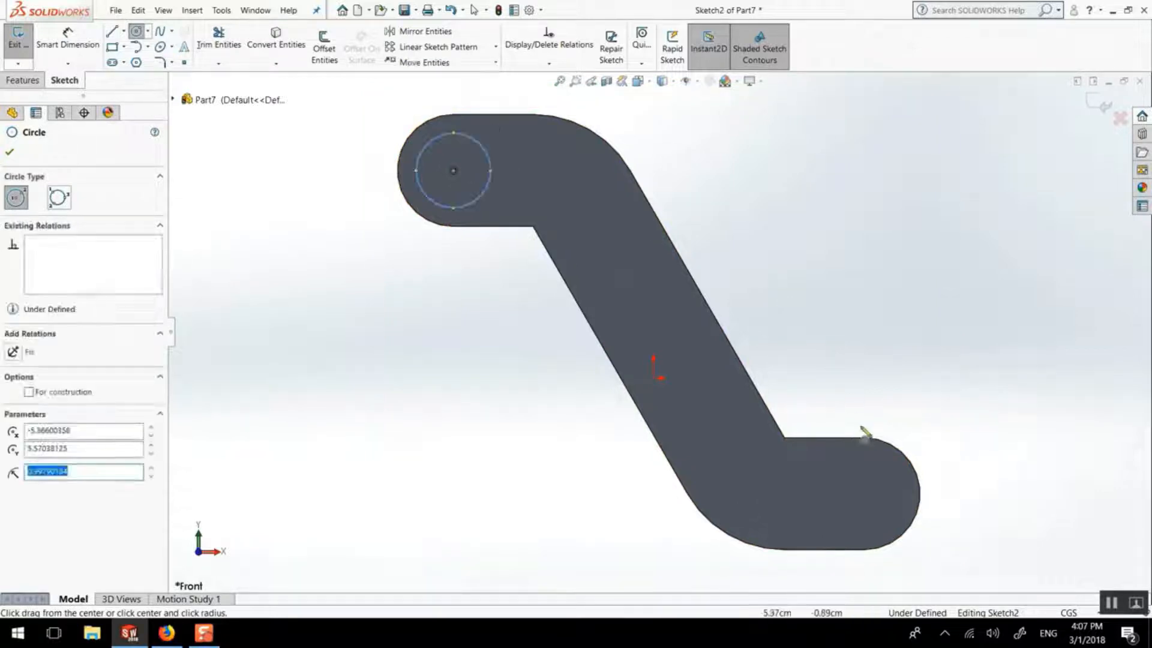
{"action": "left_click", "coordinate": [863, 493]}
{"action": "left_click", "coordinate": [863, 456]}
{"action": "left_click", "coordinate": [10, 152]}
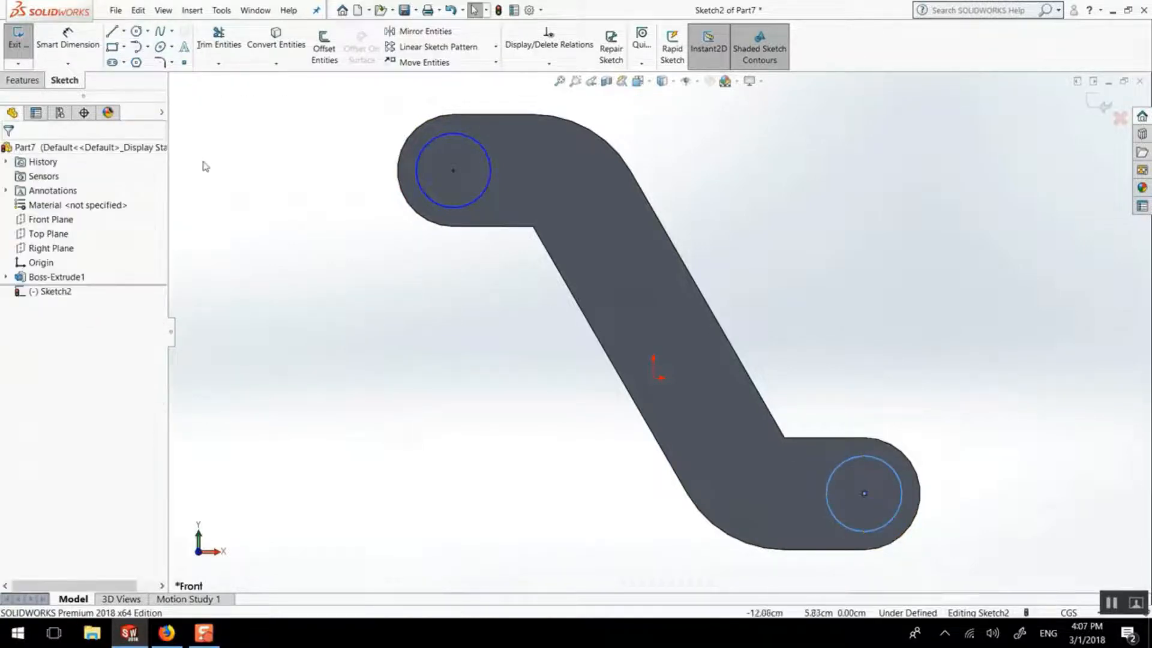
Step: Make the two circles equal in radius and dimension the upper one to a 2 cm diameter
{"action": "left_click", "coordinate": [436, 137], "text": "ctrl"}
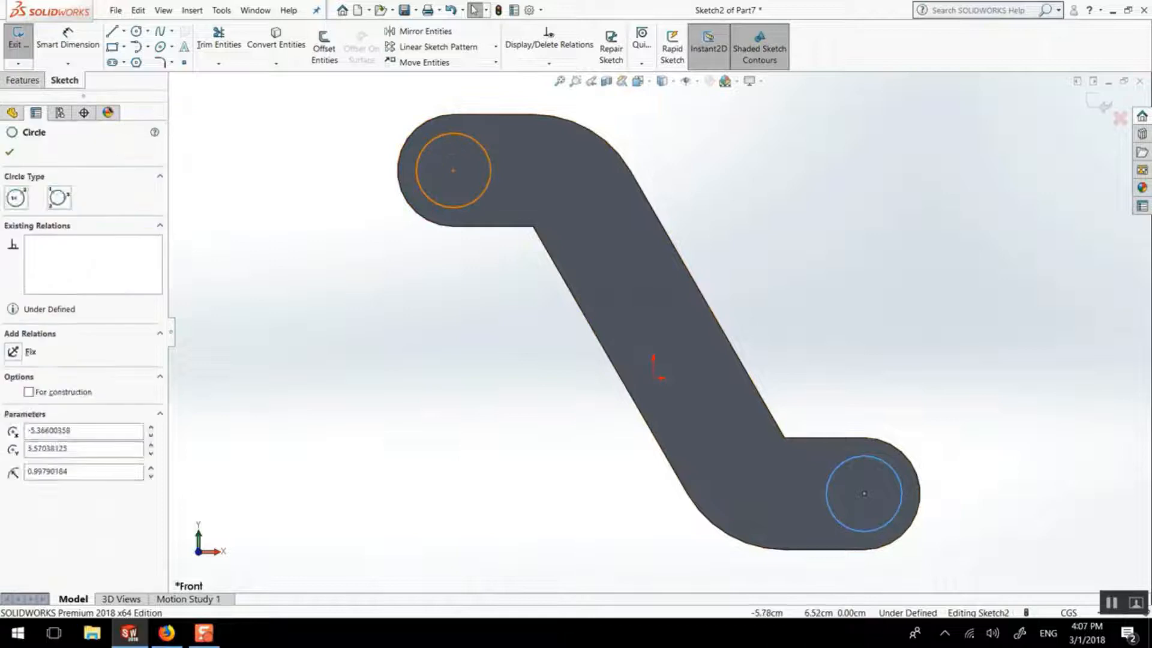
{"action": "left_click", "coordinate": [527, 82]}
{"action": "left_click", "coordinate": [68, 41]}
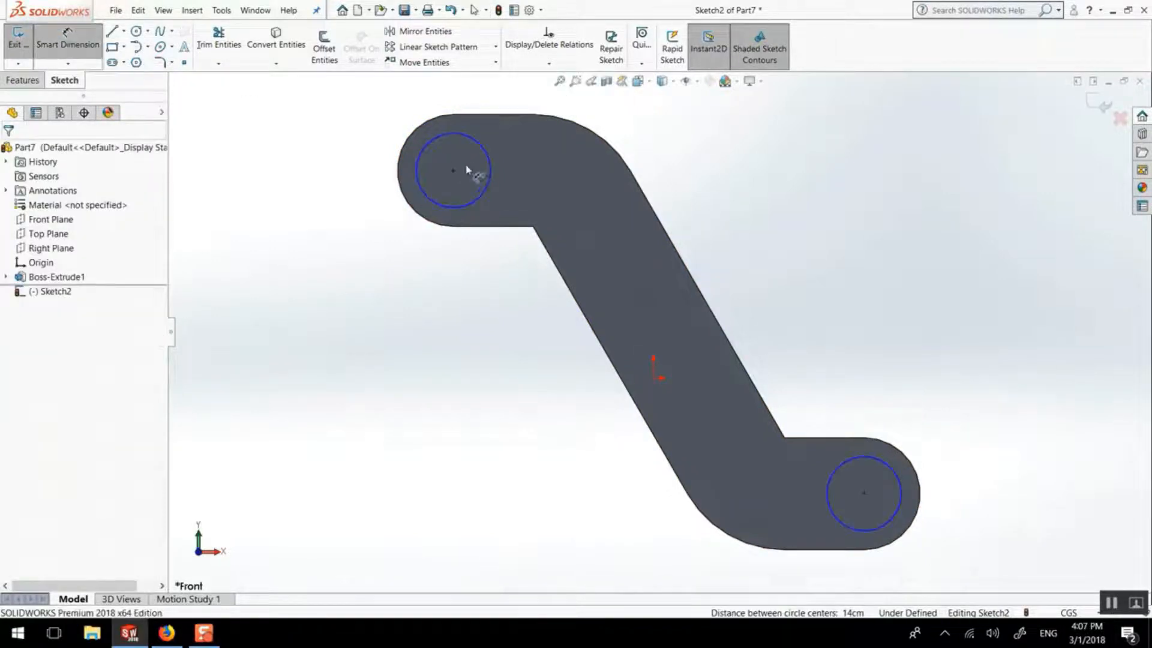
{"action": "left_click", "coordinate": [437, 147]}
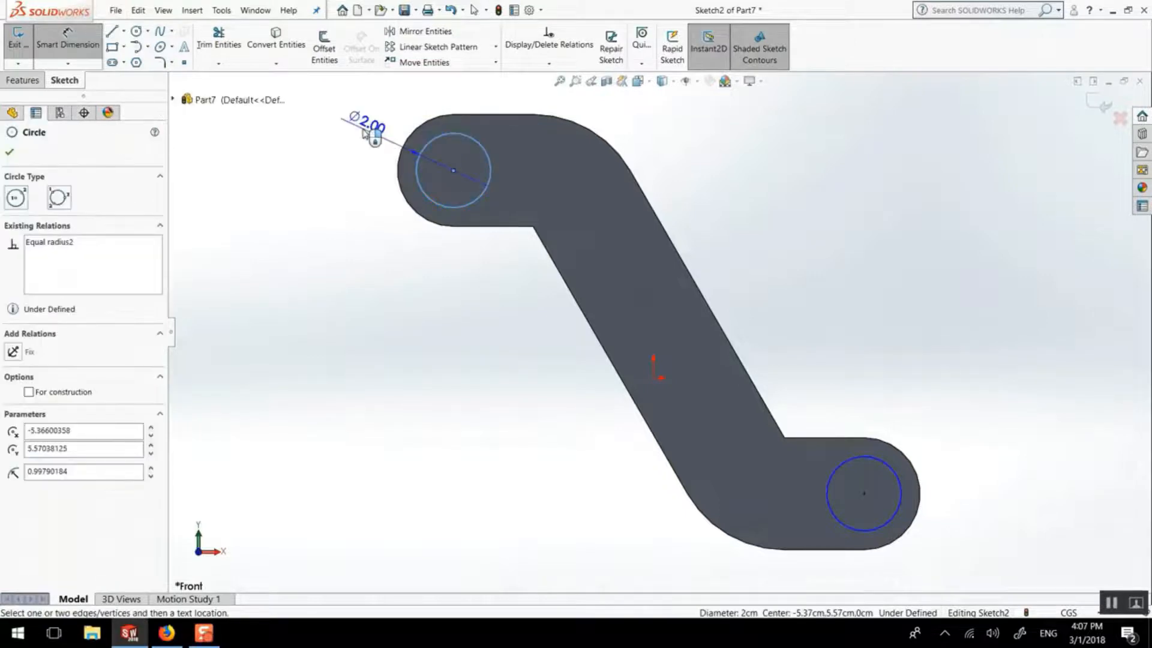
{"action": "left_click", "coordinate": [364, 133]}
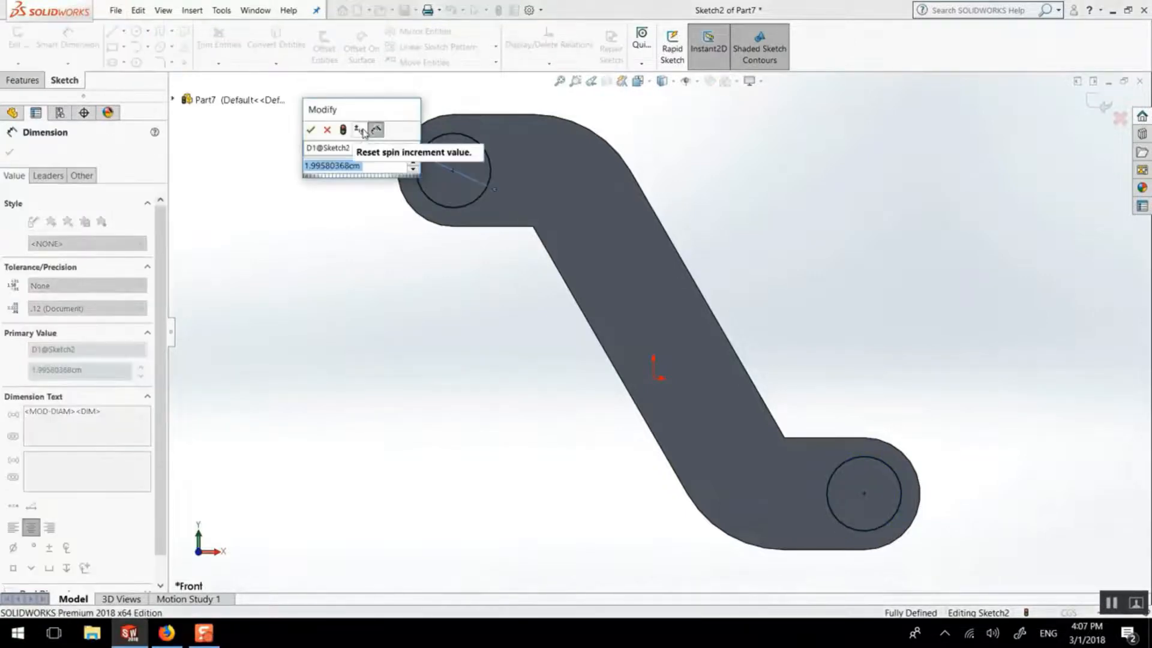
{"action": "type", "text": "2"}
{"action": "key", "text": "Return"}
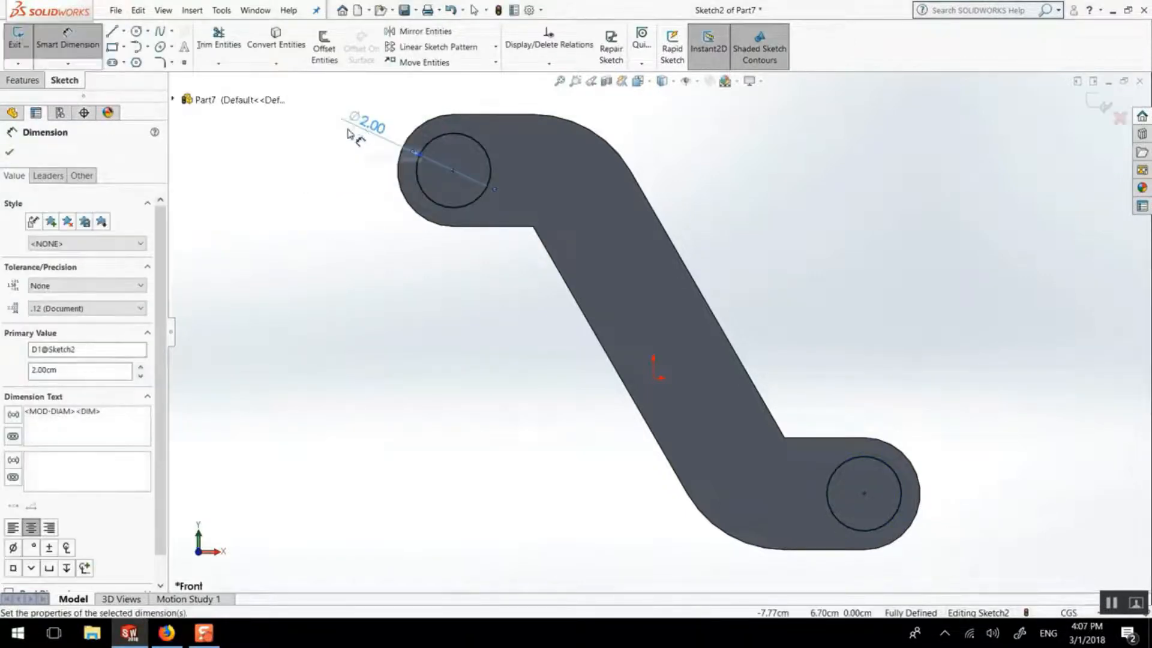
{"action": "left_click", "coordinate": [9, 154]}
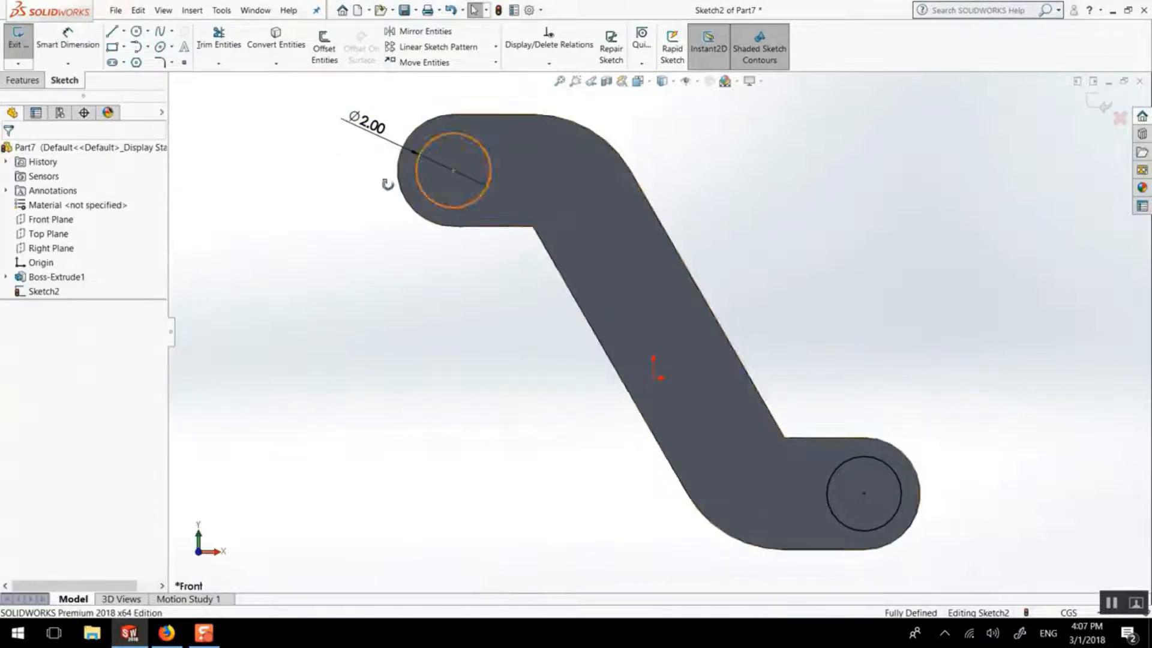
Step: Extrude both circles from the mid plane to a total depth of 2.5 cm, merged with the body
{"action": "middle_click_drag", "start_coordinate": [455, 180], "coordinate": [369, 196]}
{"action": "left_click", "coordinate": [23, 80]}
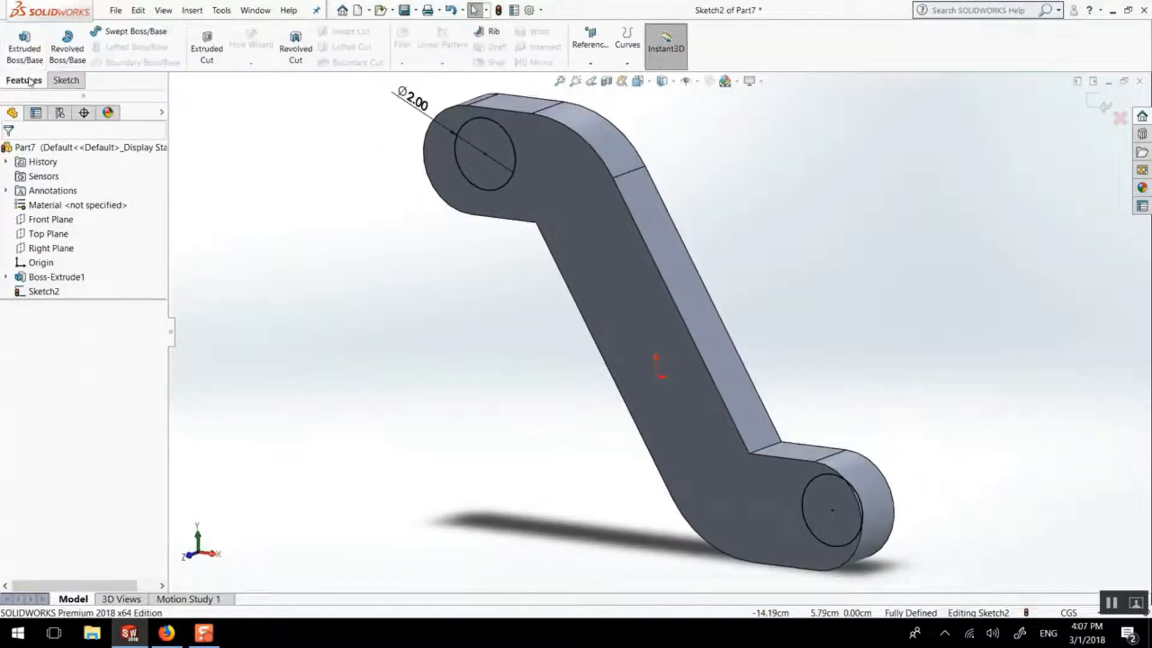
{"action": "left_click", "coordinate": [24, 48]}
{"action": "middle_click_drag", "start_coordinate": [436, 191], "coordinate": [565, 135]}
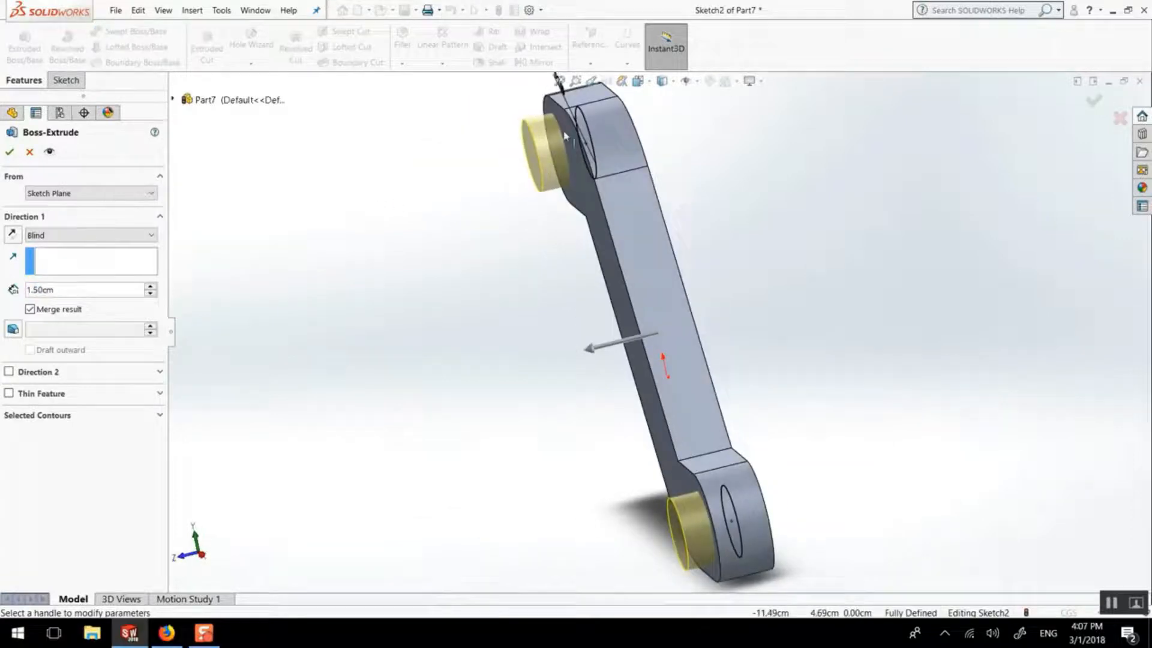
{"action": "left_click", "coordinate": [115, 234]}
{"action": "left_click", "coordinate": [91, 311]}
{"action": "type", "text": "3"}
{"action": "key", "text": "Return"}
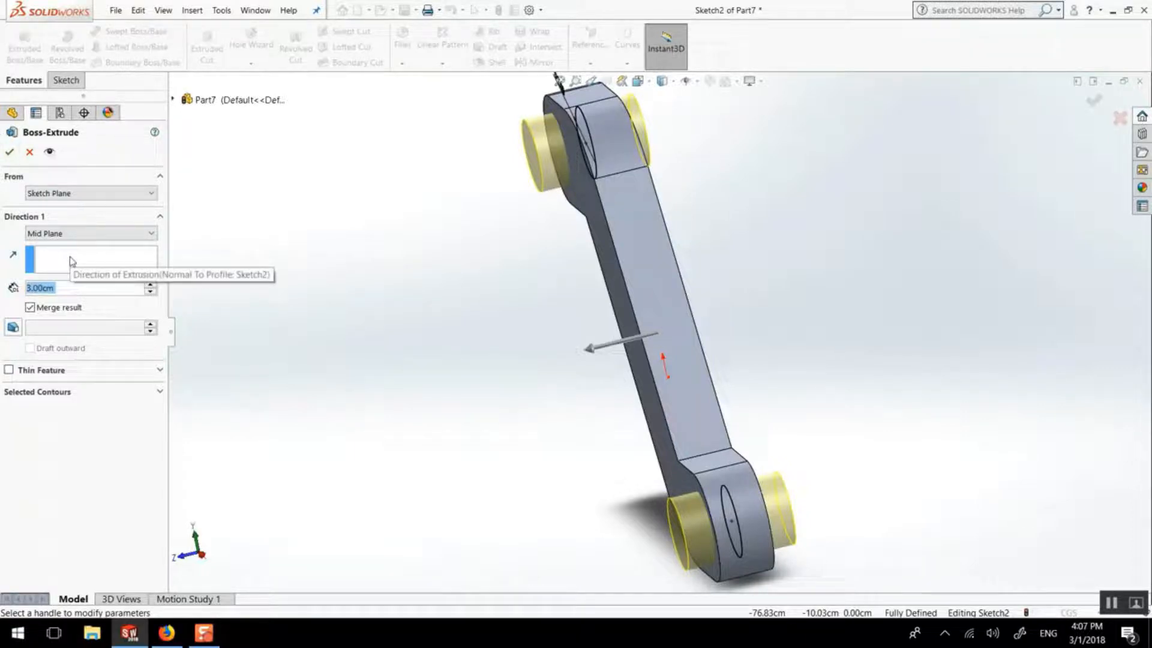
{"action": "type", "text": "2.5"}
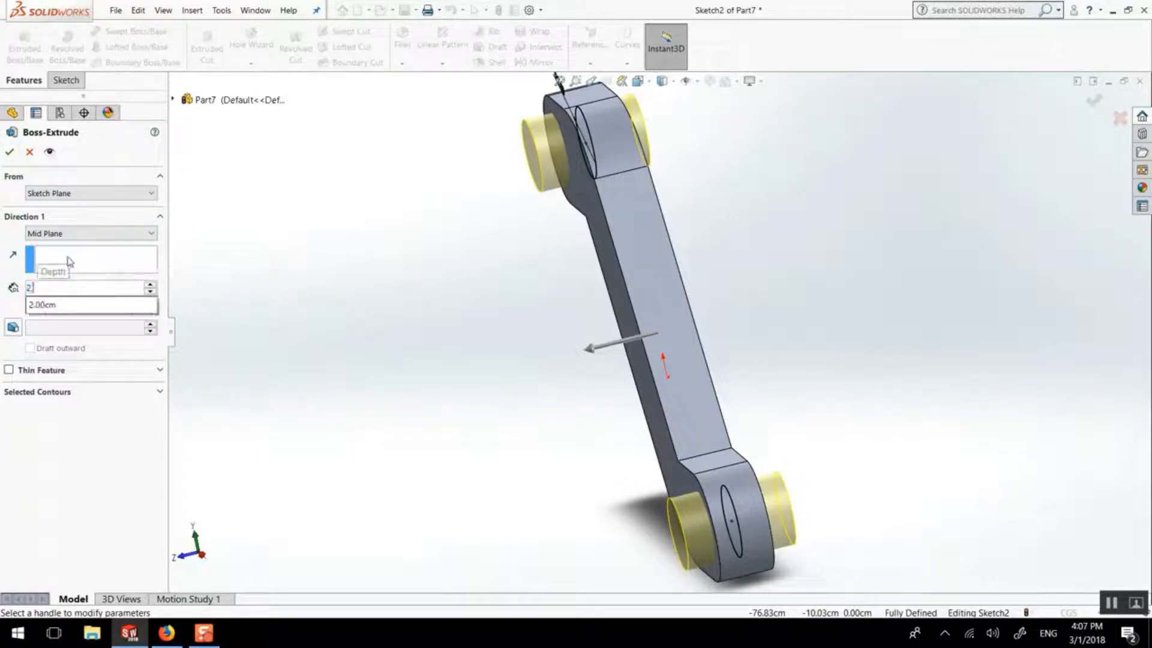
{"action": "key", "text": "Return"}
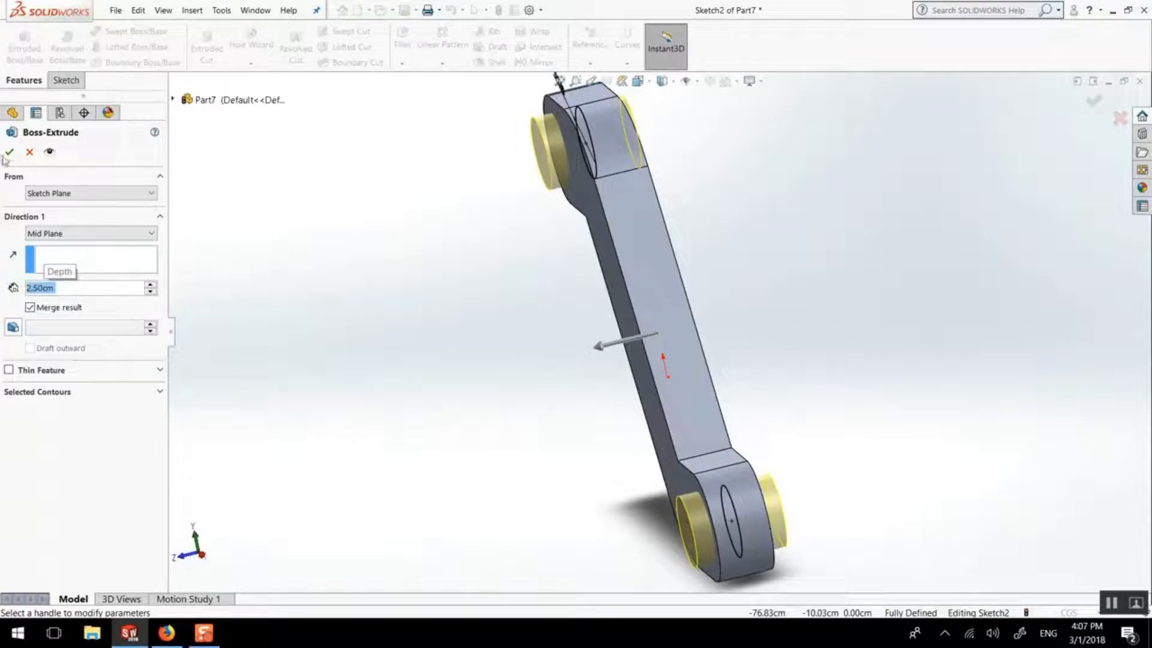
{"action": "left_click", "coordinate": [9, 152]}
Step: On the upper boss's end face, sketch circles of about 0.6 cm radius concentric with both bosses
{"action": "middle_click_drag", "start_coordinate": [521, 300], "coordinate": [608, 327]}
{"action": "left_click", "coordinate": [521, 152]}
{"action": "key", "text": "ctrl+8"}
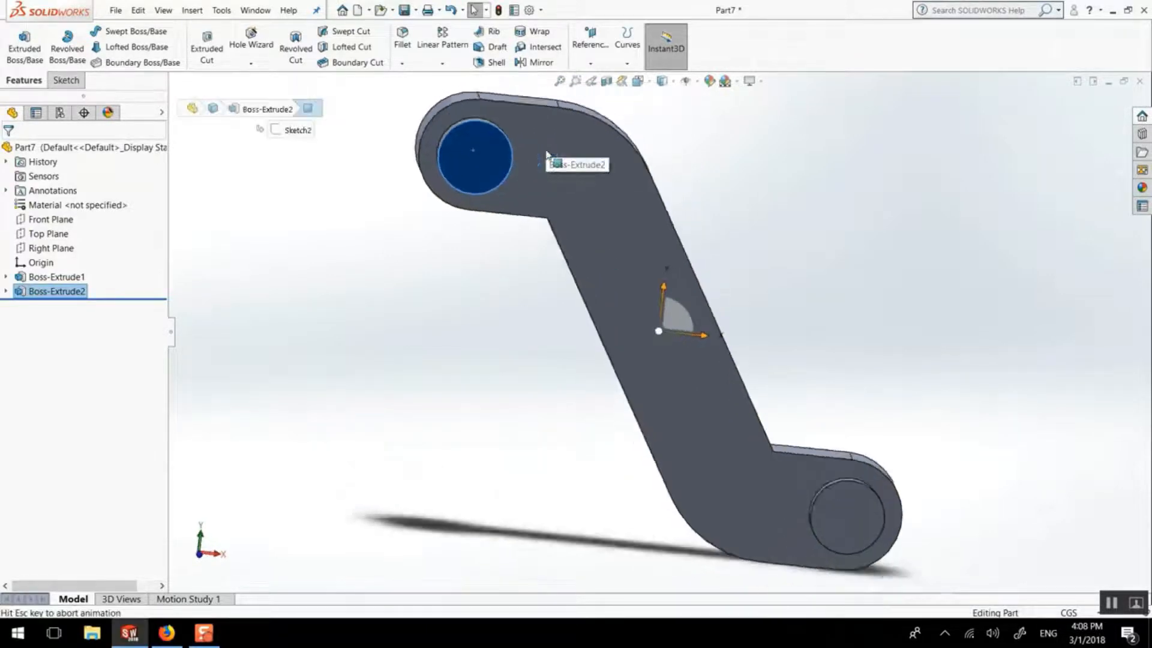
{"action": "type", "text": "8"}
{"action": "left_click", "coordinate": [66, 80]}
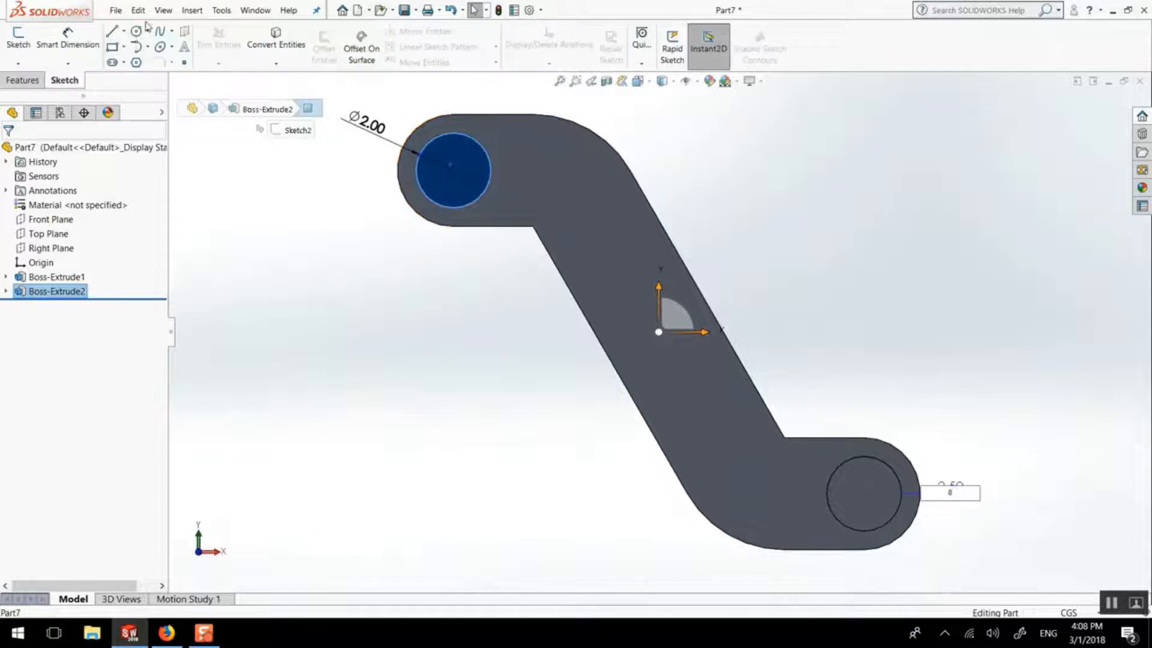
{"action": "left_click", "coordinate": [137, 32]}
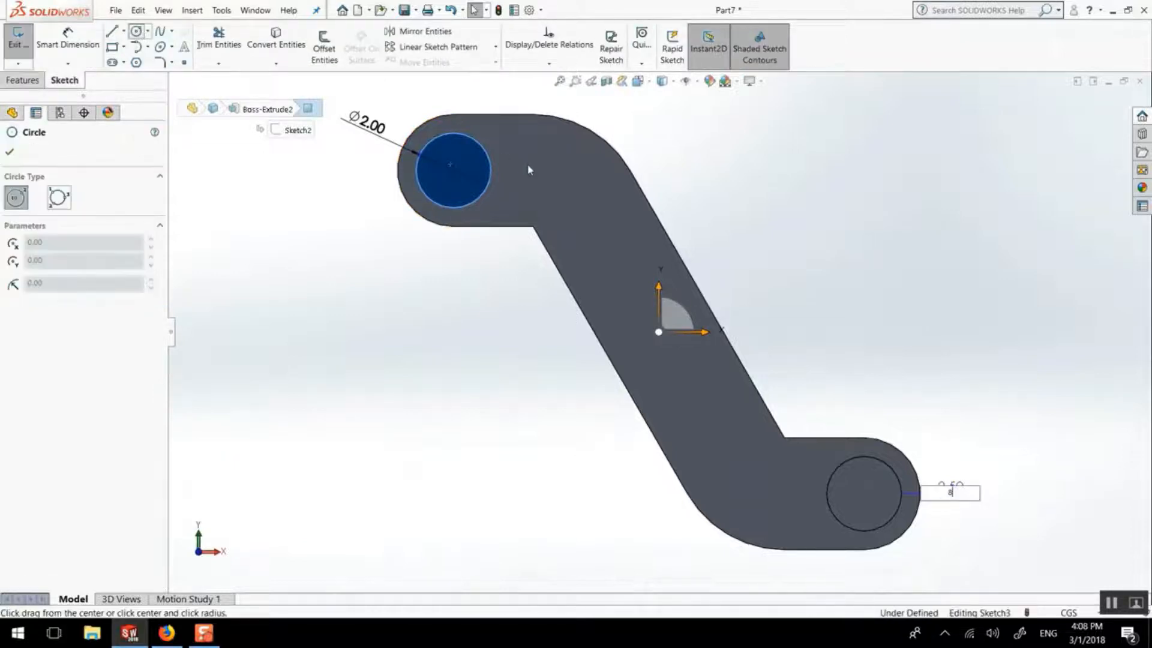
{"action": "left_click", "coordinate": [457, 175]}
{"action": "left_click", "coordinate": [459, 149]}
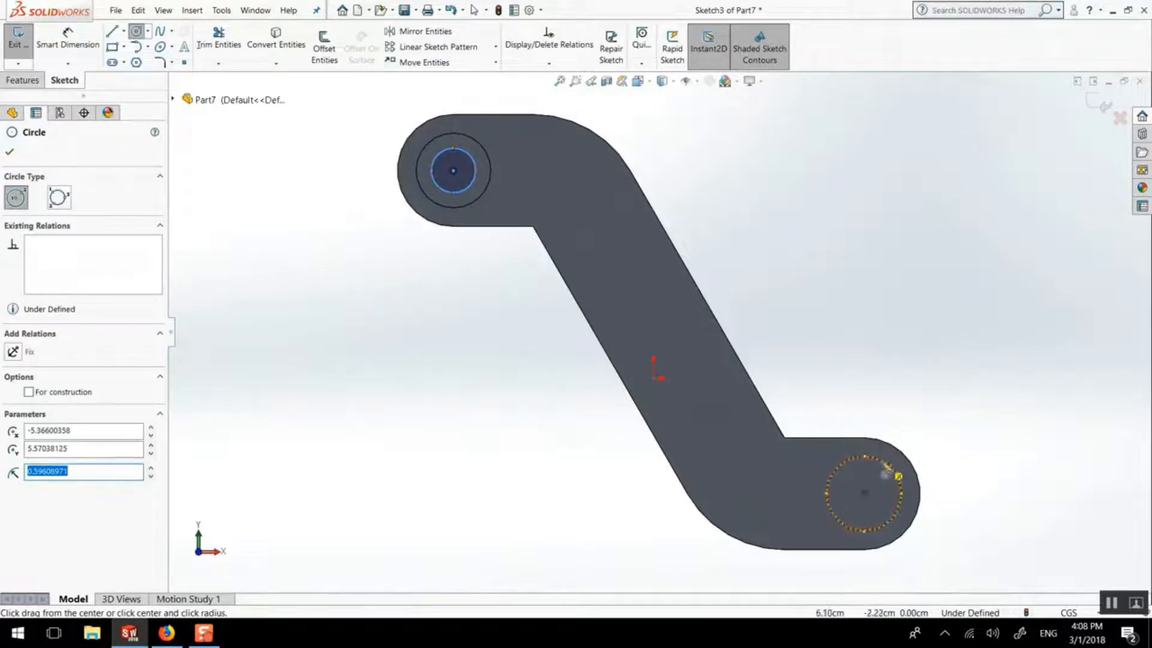
{"action": "left_click", "coordinate": [864, 493]}
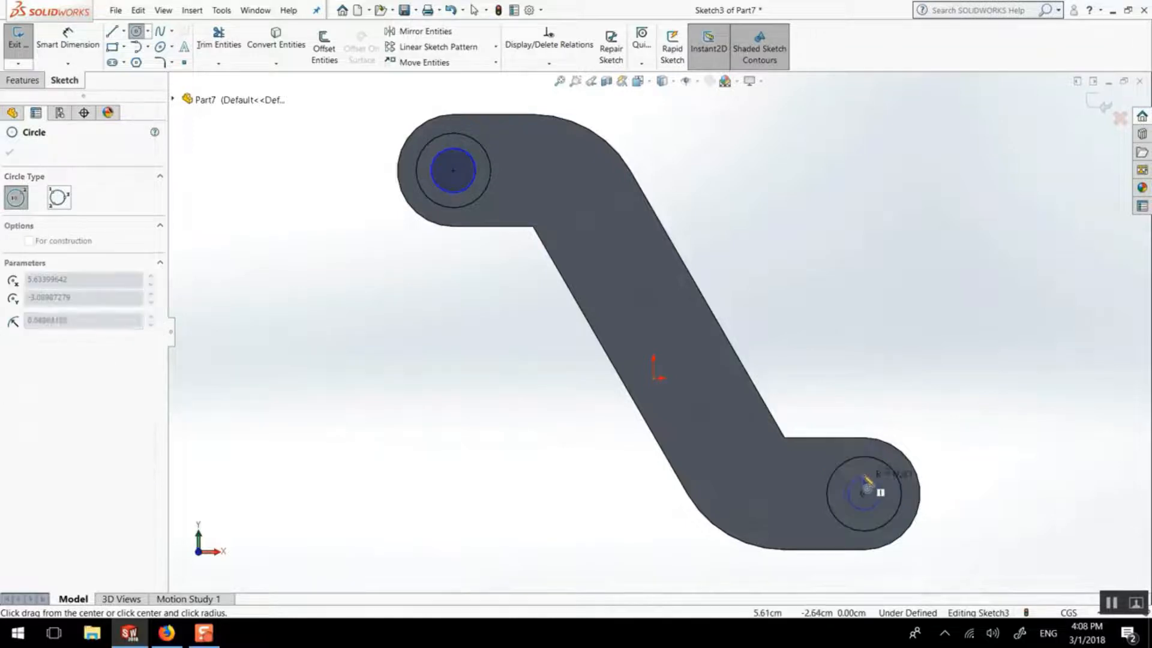
{"action": "left_click", "coordinate": [880, 480]}
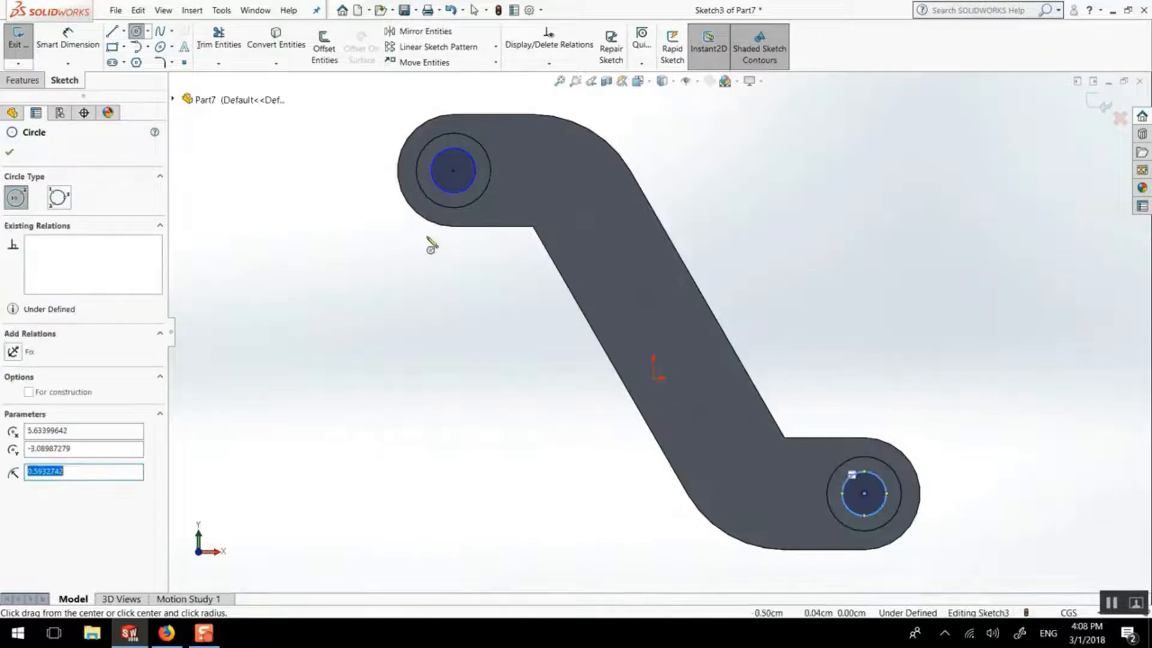
{"action": "left_click", "coordinate": [10, 153]}
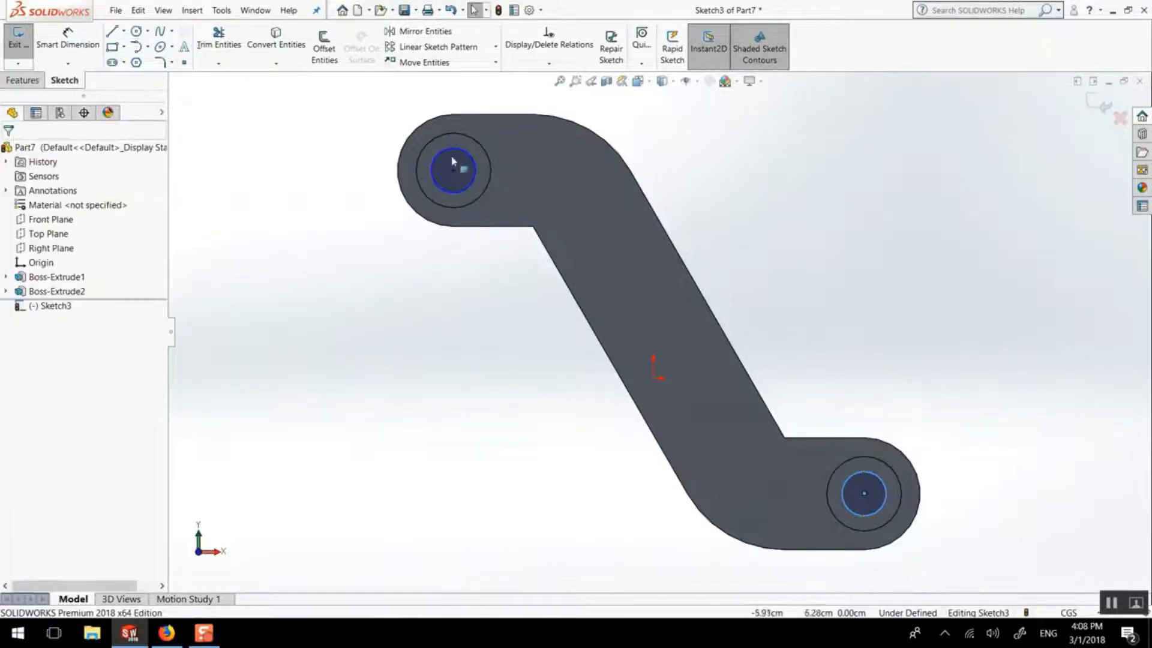
Step: Make the two boss-face circles equal in radius and dimension the upper one to a 1.5 cm diameter
{"action": "left_click", "coordinate": [452, 152], "text": "ctrl"}
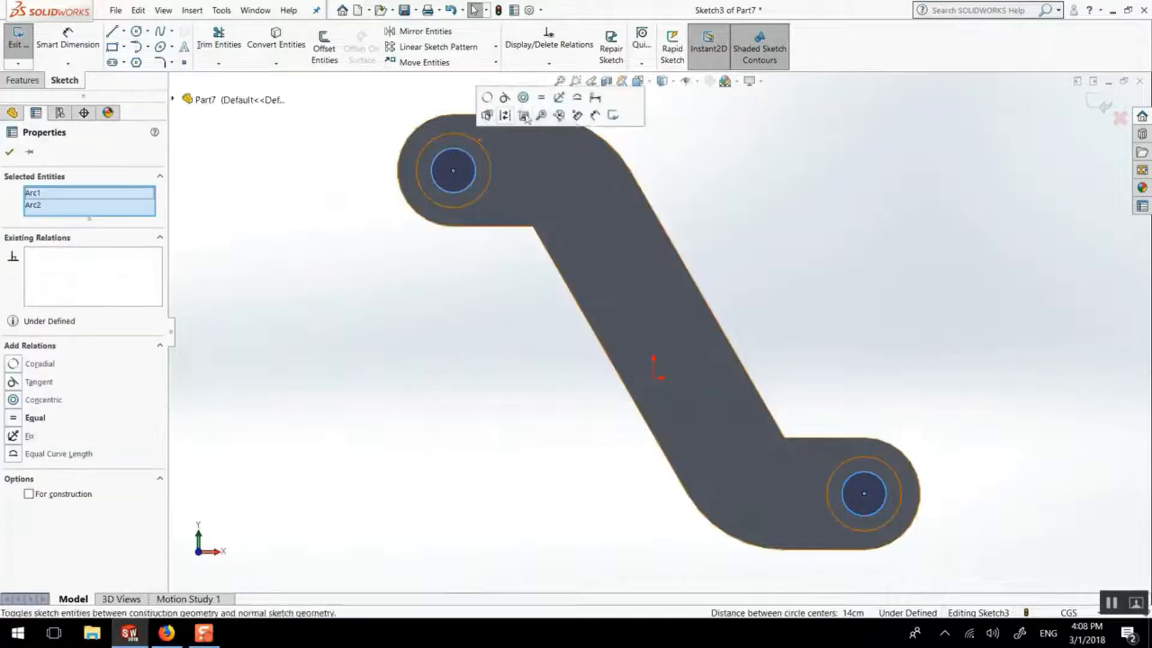
{"action": "left_click", "coordinate": [542, 98]}
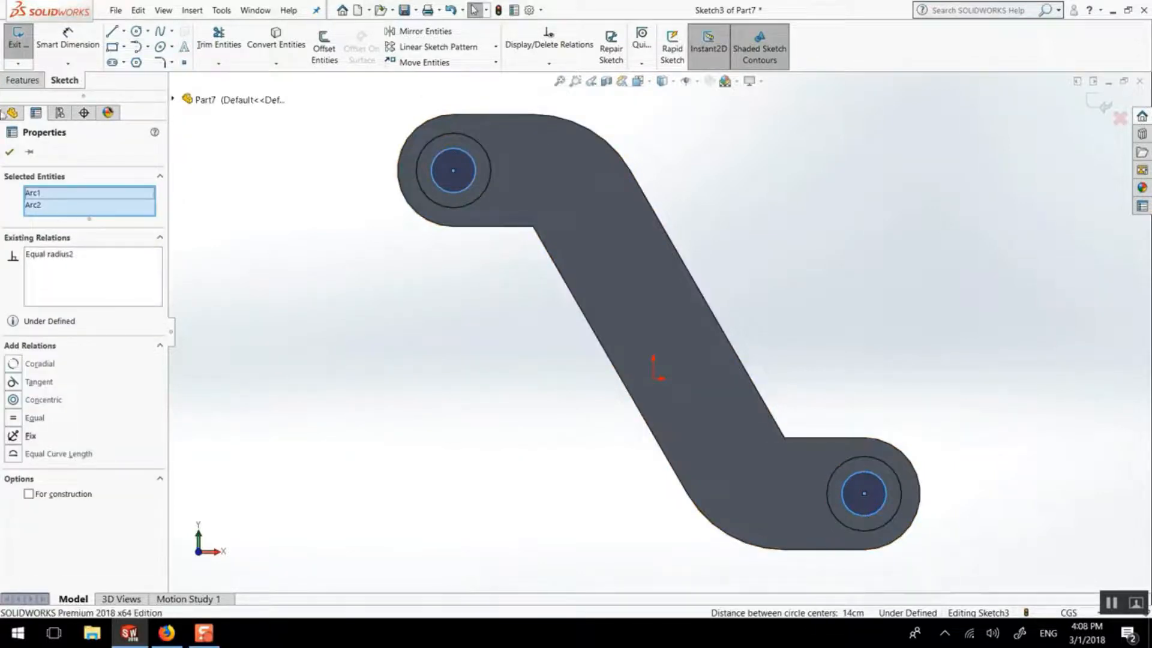
{"action": "left_click", "coordinate": [9, 153]}
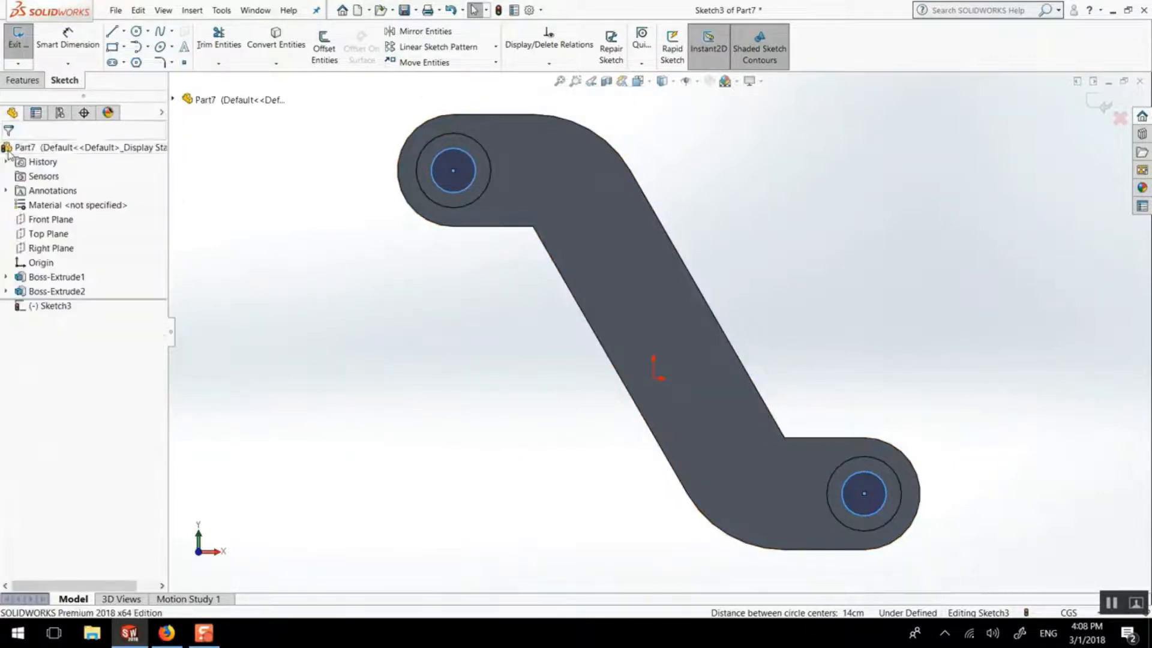
{"action": "left_click", "coordinate": [60, 37]}
{"action": "left_click", "coordinate": [440, 192]}
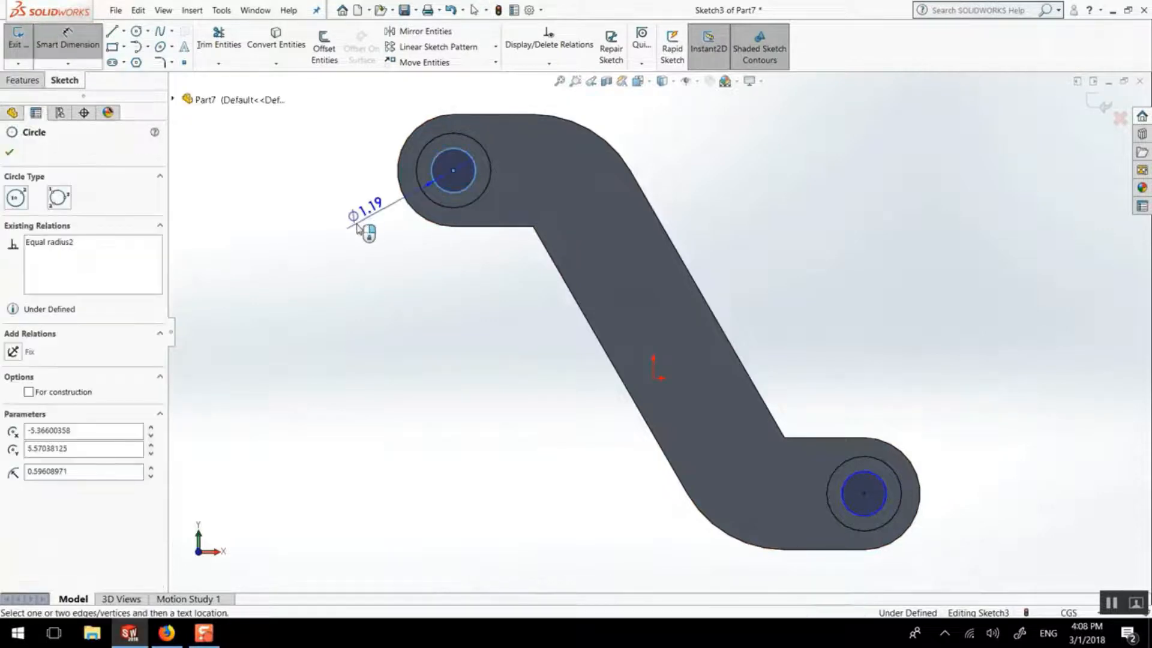
{"action": "left_click", "coordinate": [360, 231]}
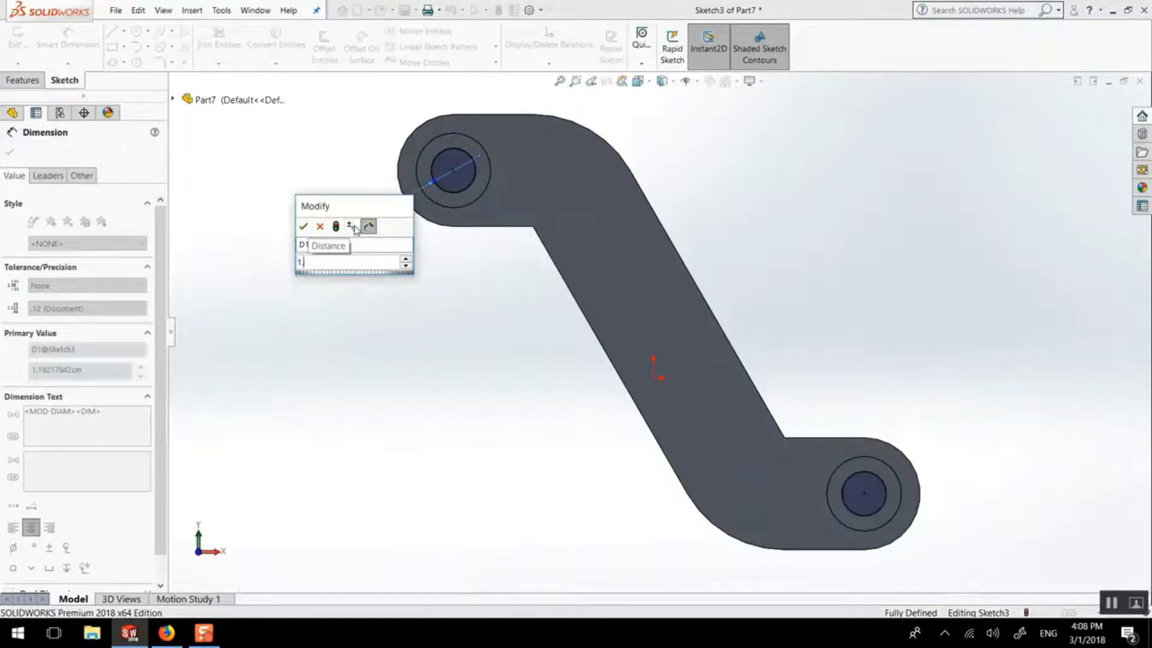
{"action": "key", "text": "Return"}
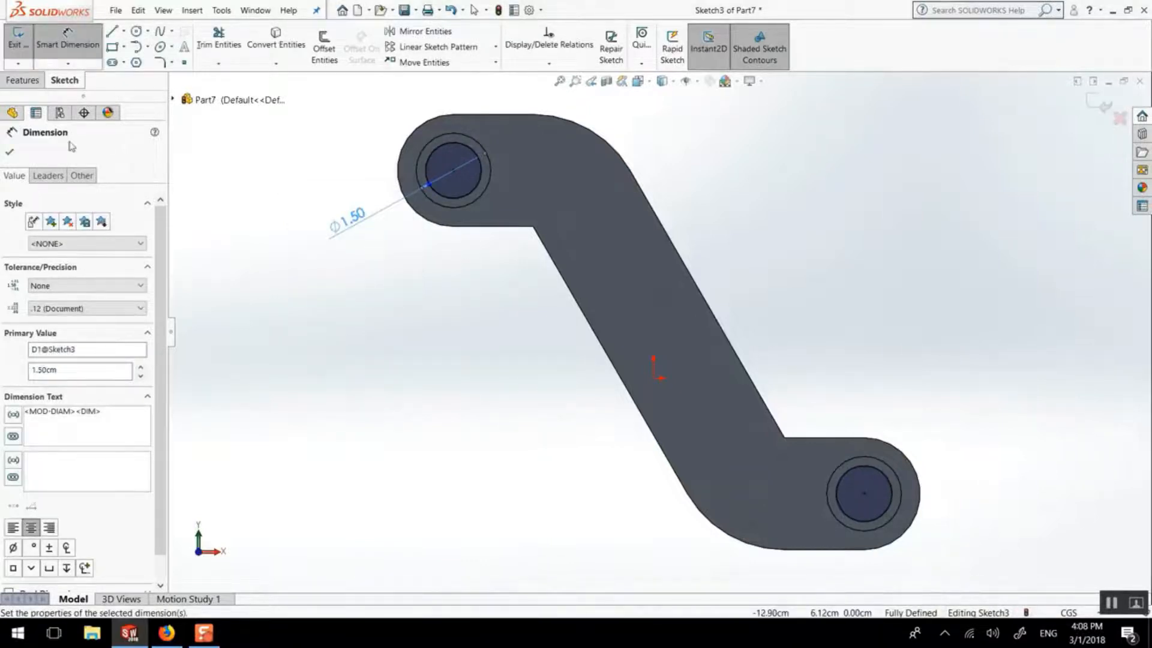
{"action": "left_click", "coordinate": [8, 155]}
Step: Close the circle sketch and set the mid-plane depth of the cylindrical boss extrusion to 2.5 cm
{"action": "middle_click_drag", "start_coordinate": [412, 257], "coordinate": [339, 271]}
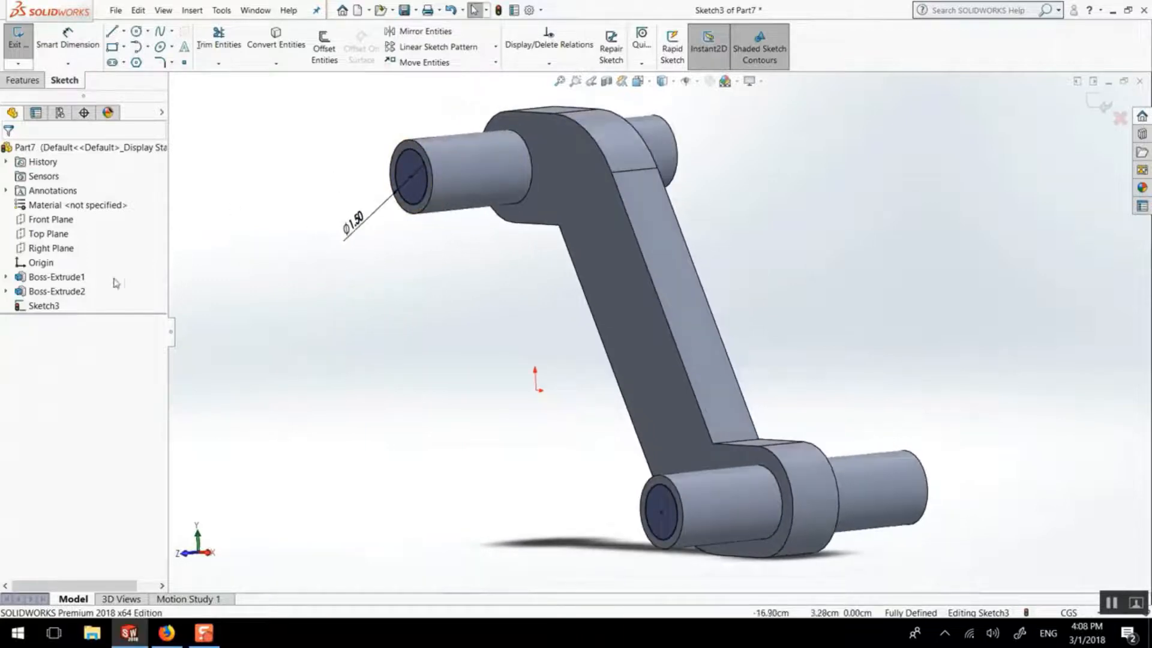
{"action": "left_click", "coordinate": [48, 291]}
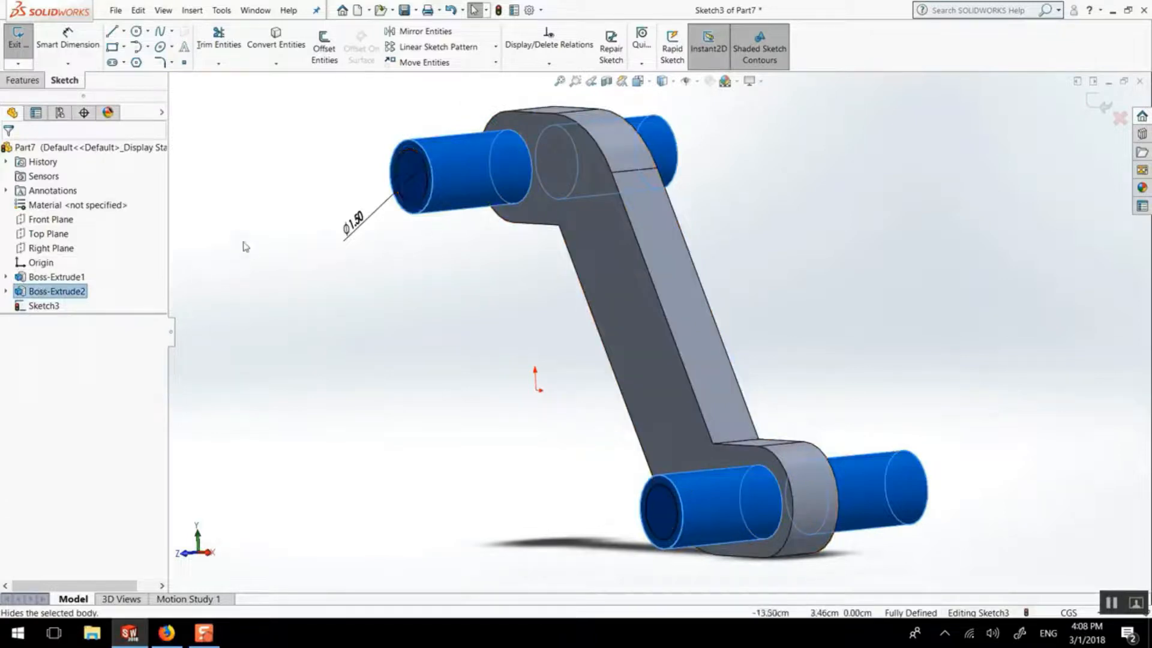
{"action": "left_click", "coordinate": [1050, 165]}
{"action": "left_click", "coordinate": [1107, 111]}
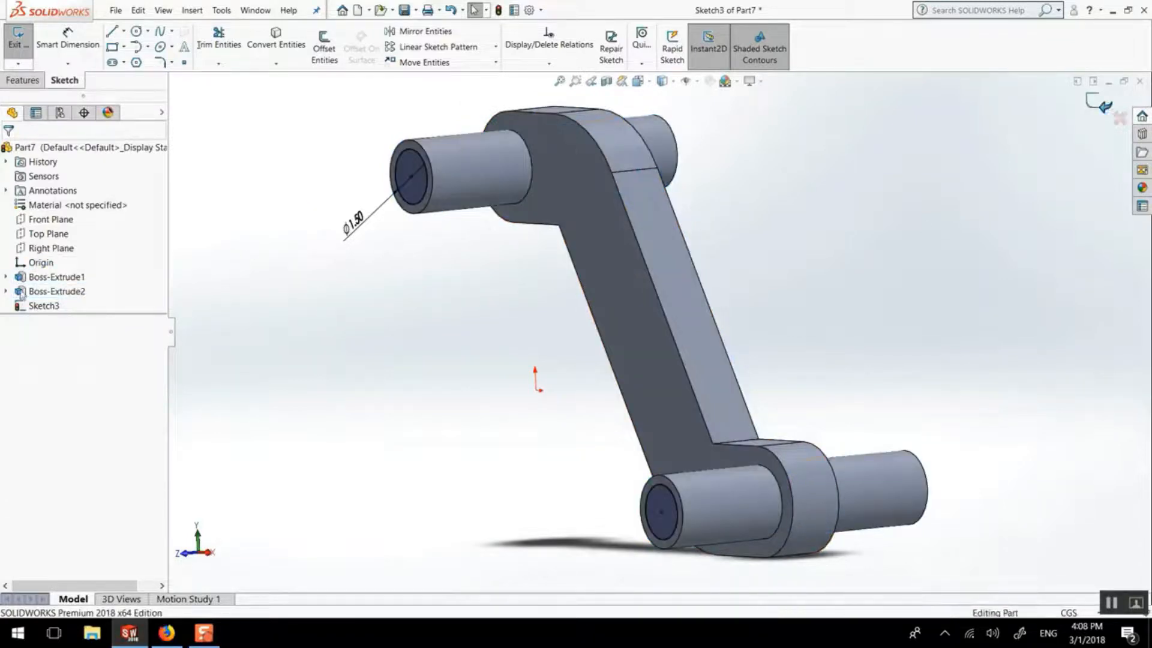
{"action": "left_click", "coordinate": [51, 291]}
{"action": "left_click", "coordinate": [46, 259]}
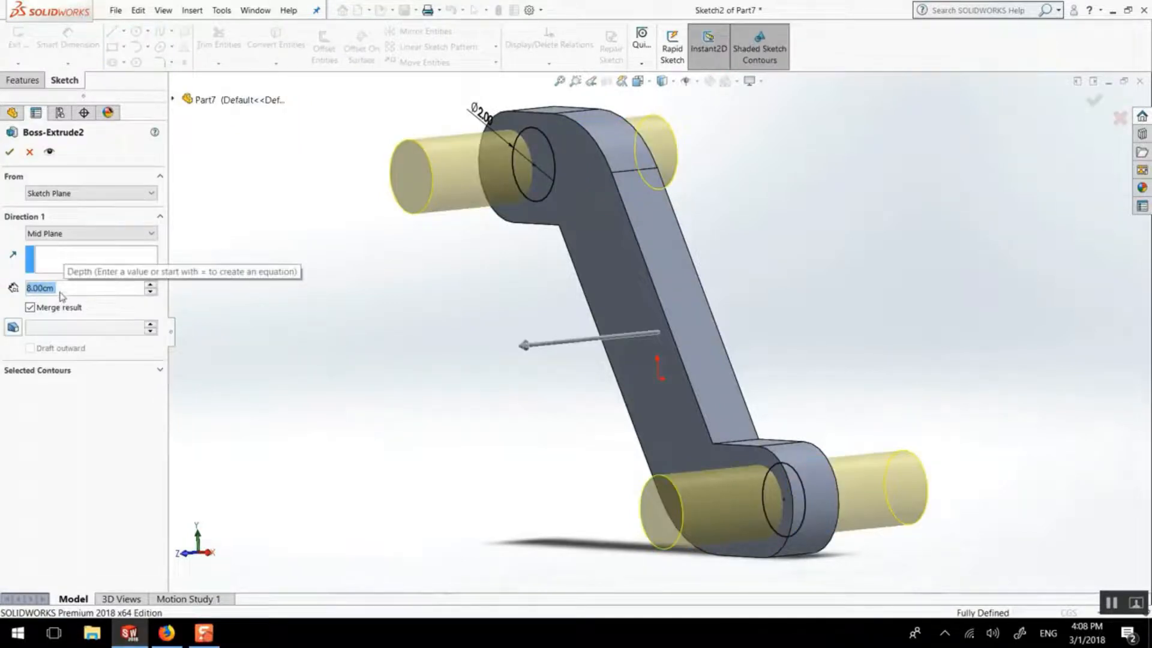
{"action": "type", "text": "2.5"}
{"action": "key", "text": "Return"}
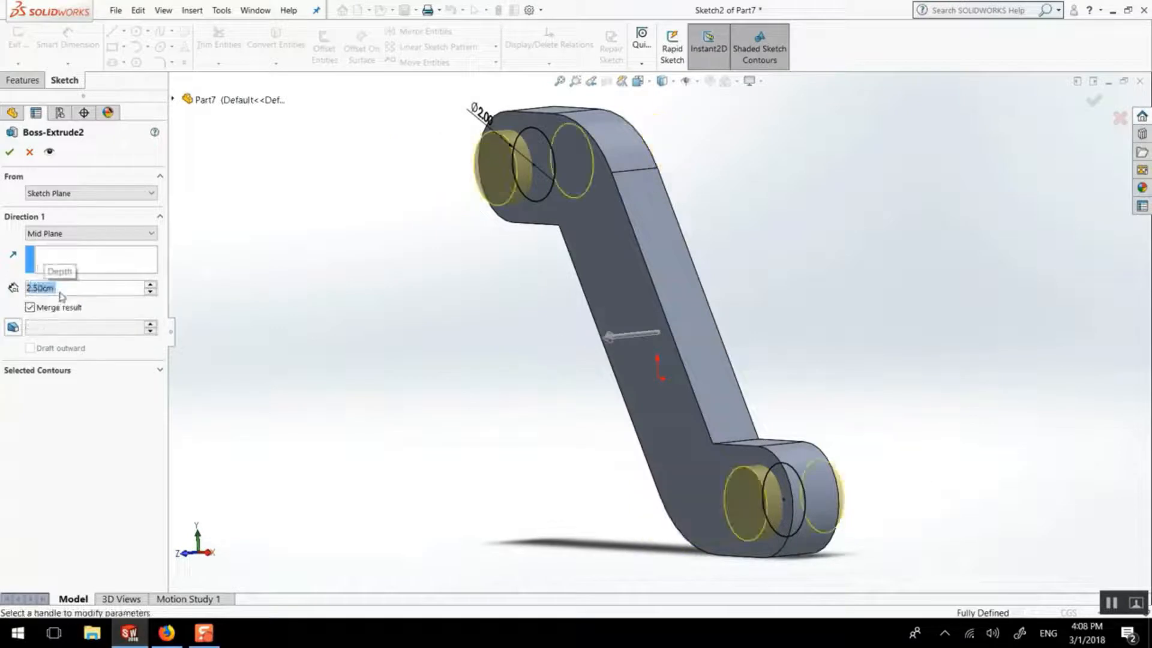
{"action": "left_click", "coordinate": [11, 153]}
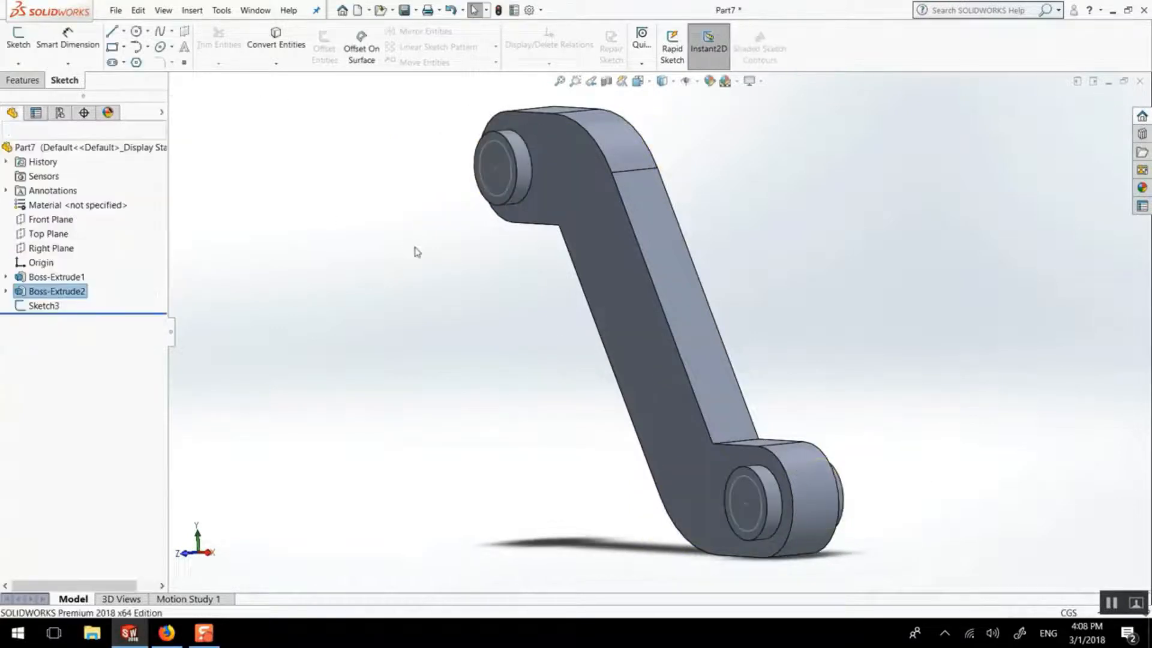
Step: Reopen the sketch with the 1.5 cm circles and cut both of them all the way through the bosses
{"action": "left_click", "coordinate": [50, 307]}
{"action": "left_click", "coordinate": [60, 265]}
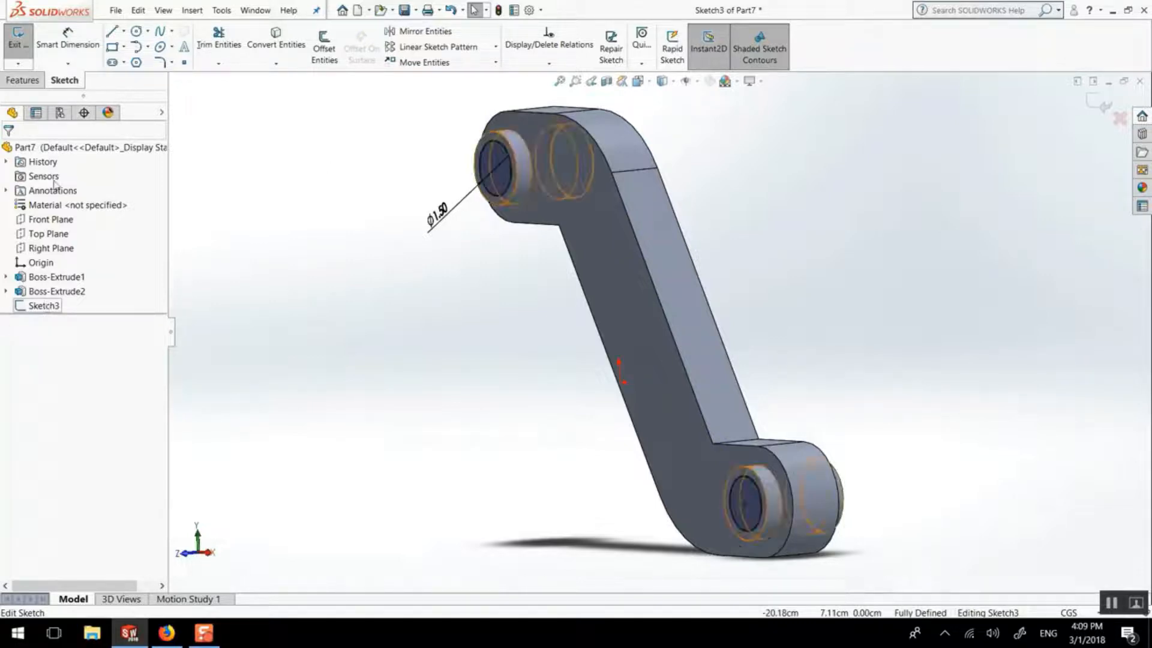
{"action": "left_click", "coordinate": [22, 81]}
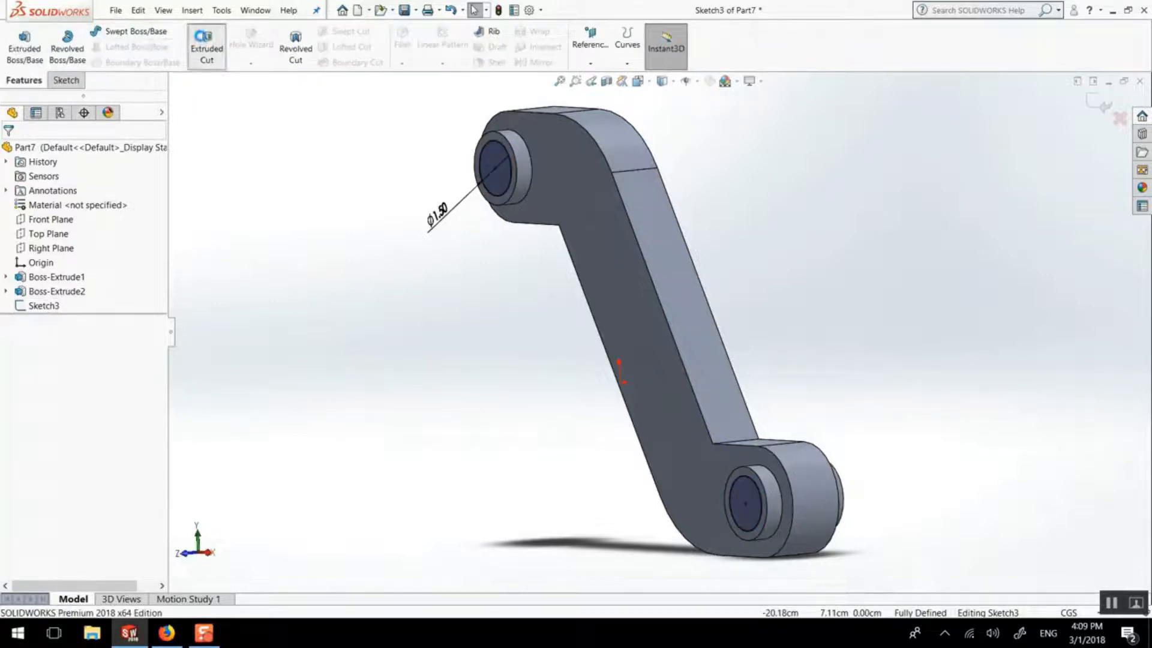
{"action": "left_click", "coordinate": [204, 43]}
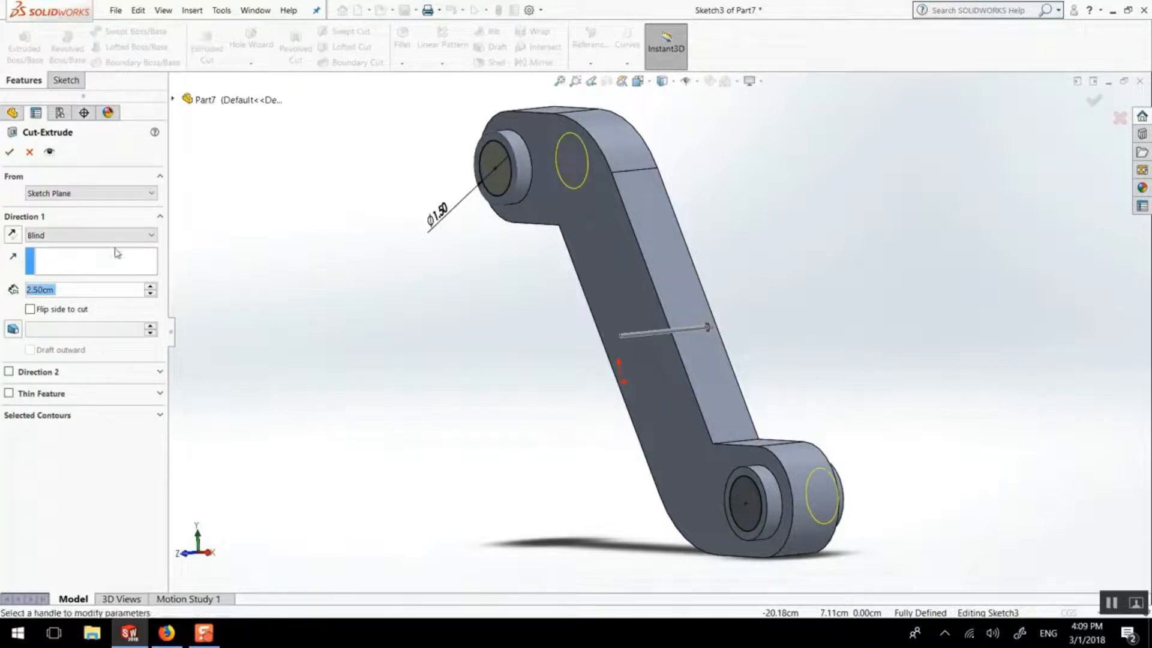
{"action": "left_click", "coordinate": [84, 235]}
{"action": "left_click", "coordinate": [60, 255]}
{"action": "left_click", "coordinate": [10, 151]}
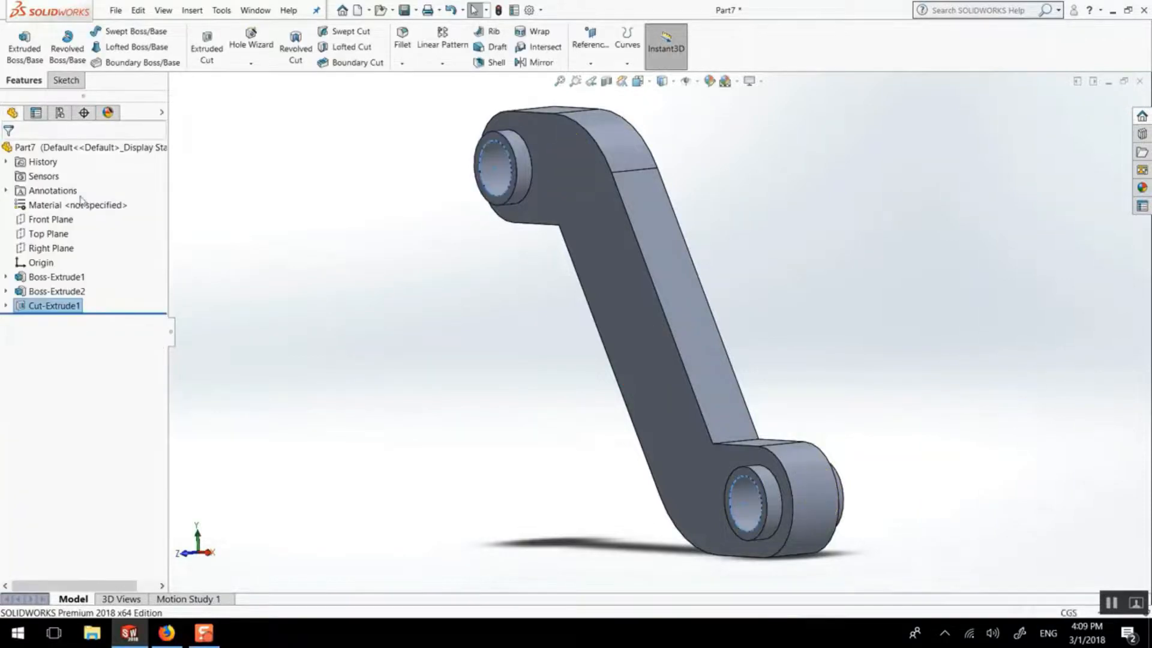
Step: Try a 0.2 cm radius fillet on the arm's entire flat face and clear the fillet selection
{"action": "key", "text": "ctrl+1"}
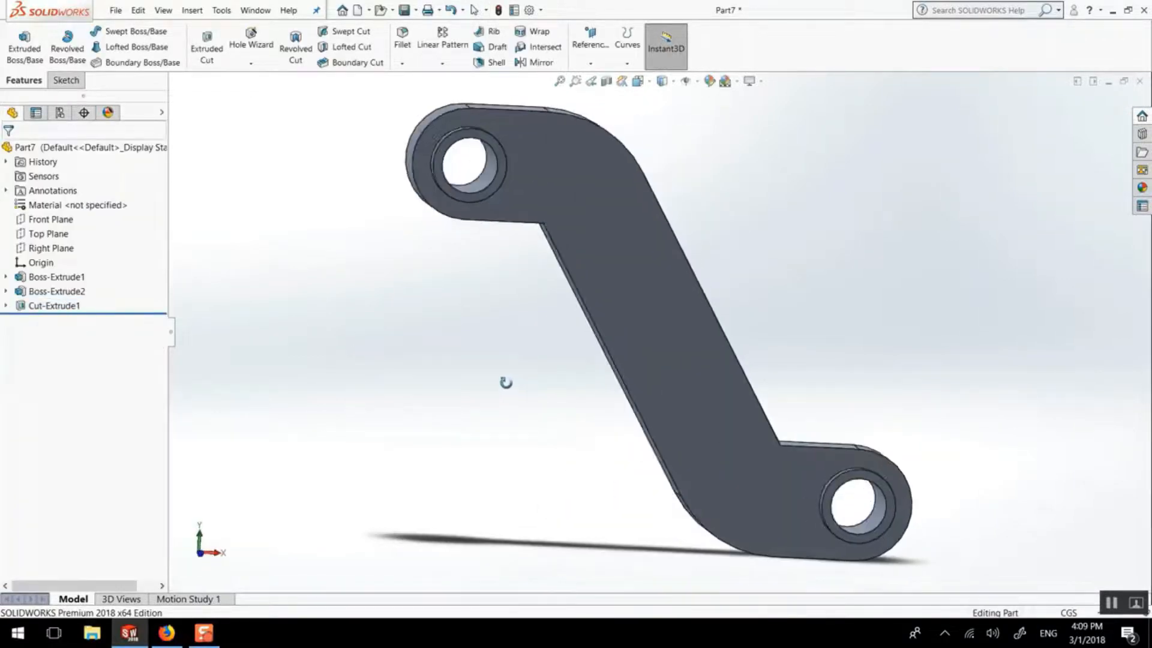
{"action": "middle_click_drag", "start_coordinate": [625, 221], "coordinate": [509, 155]}
{"action": "left_click", "coordinate": [401, 41]}
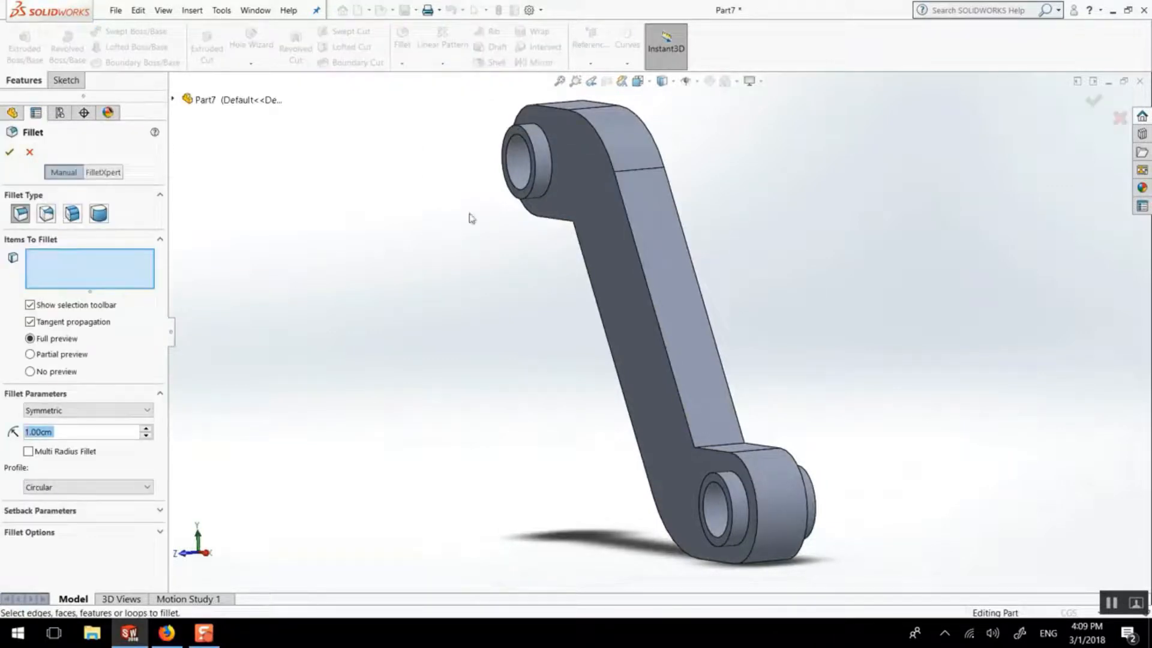
{"action": "left_click", "coordinate": [613, 171]}
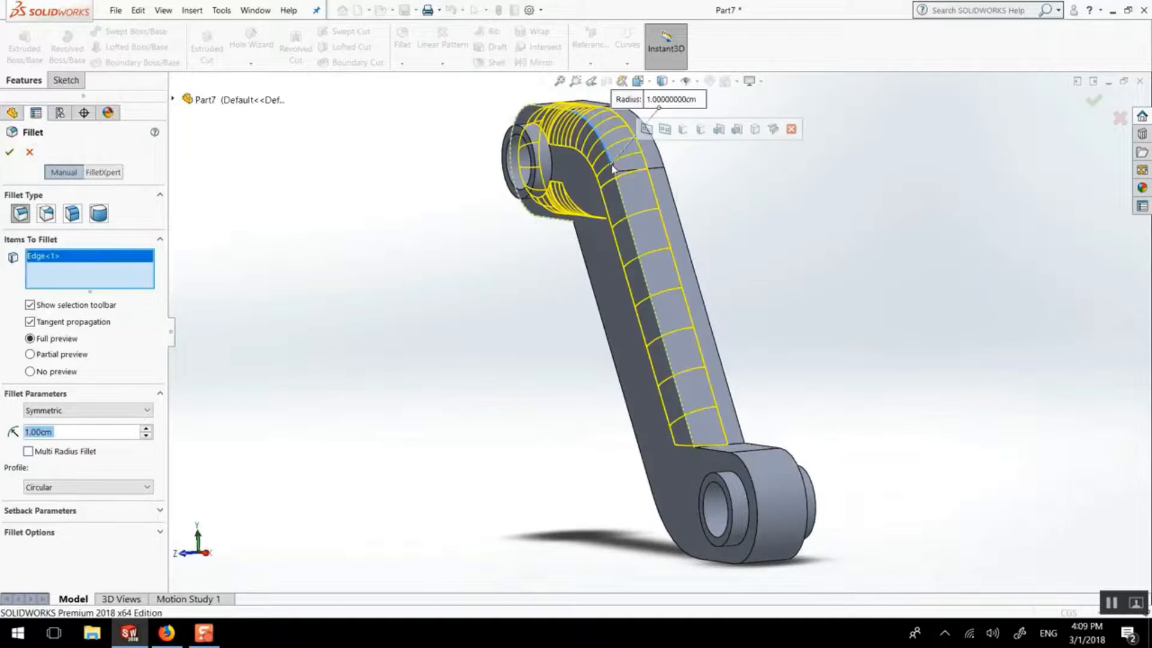
{"action": "right_click", "coordinate": [56, 275]}
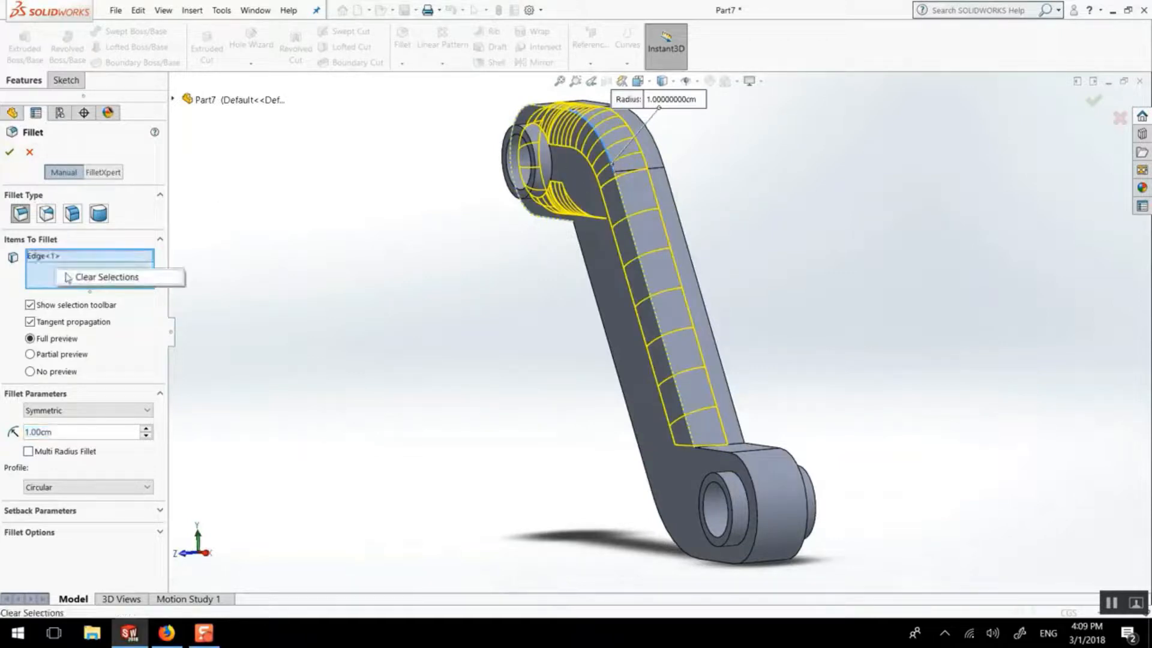
{"action": "left_click", "coordinate": [71, 276]}
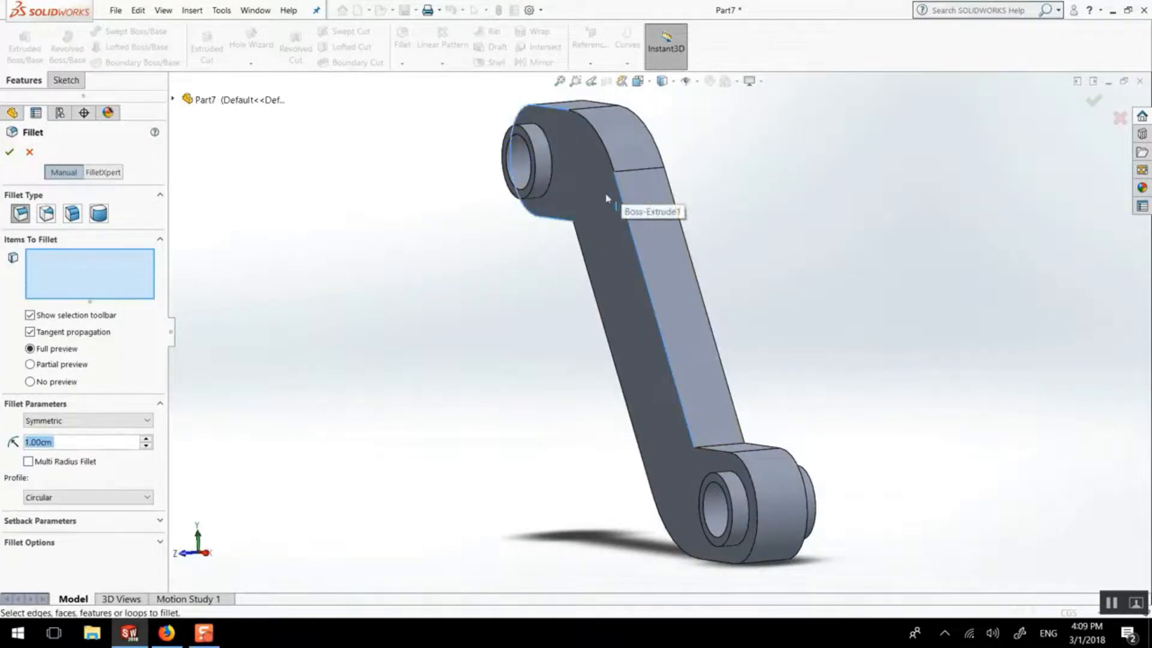
{"action": "left_click", "coordinate": [606, 198]}
{"action": "type", "text": "0.2"}
{"action": "key", "text": "Return"}
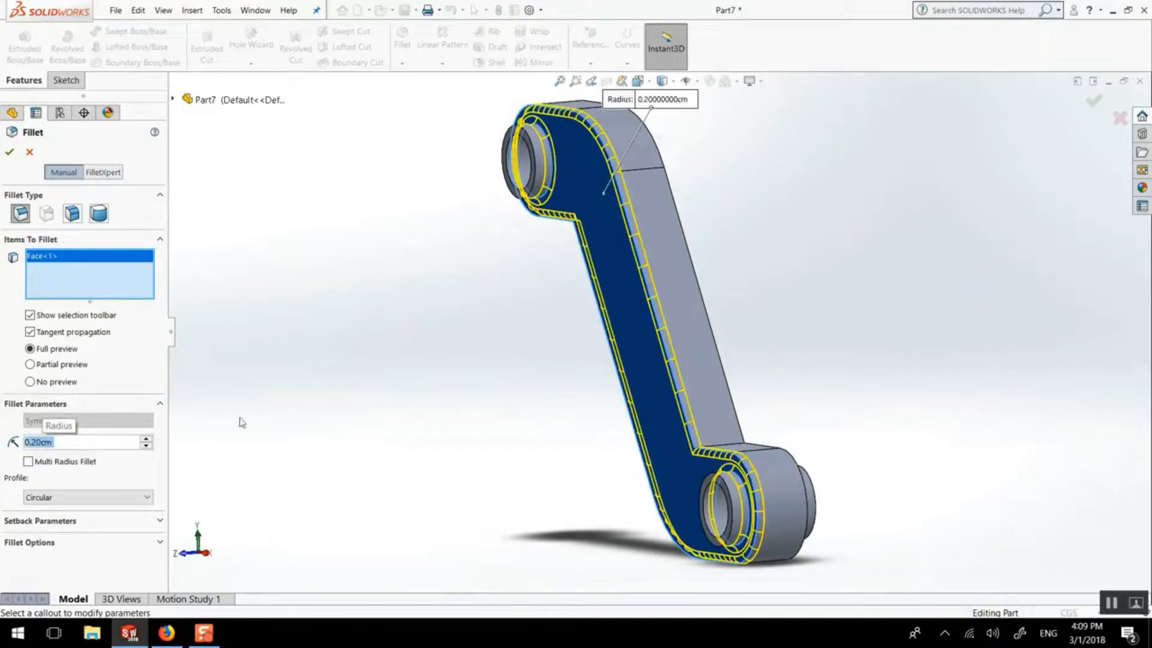
{"action": "middle_click_drag", "start_coordinate": [575, 397], "coordinate": [717, 432]}
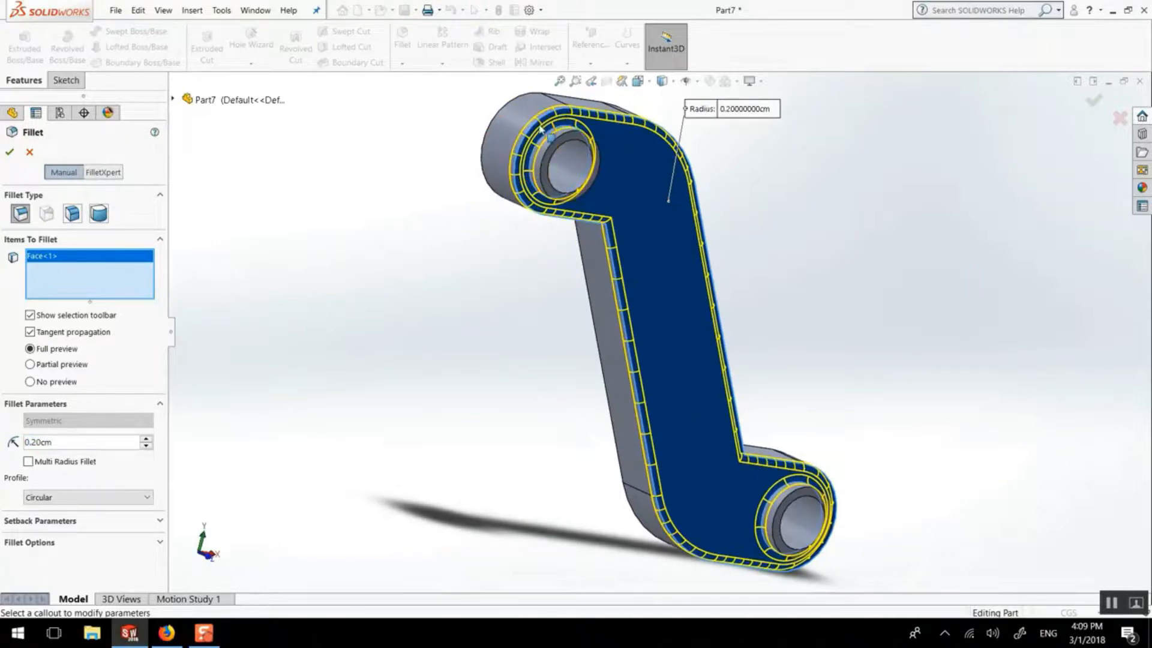
{"action": "right_click", "coordinate": [65, 264]}
{"action": "left_click", "coordinate": [96, 267]}
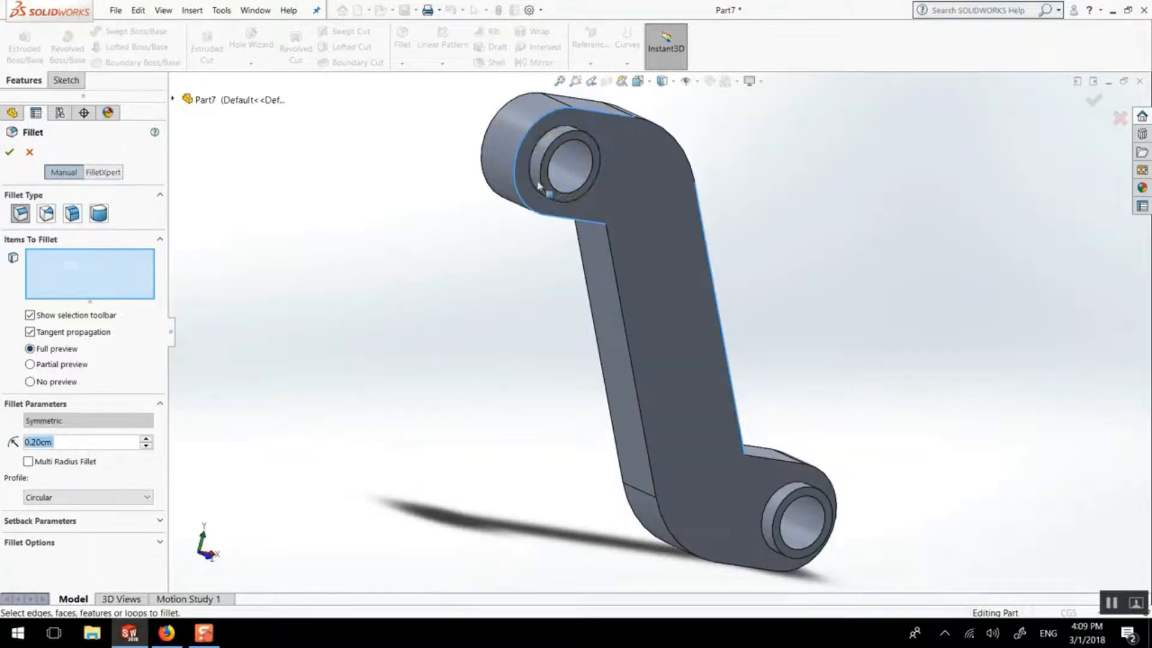
Step: Fillet the outer perimeter edges on both sides of the arm with a 0.2 cm radius, and undo the fillet
{"action": "left_click", "coordinate": [586, 115]}
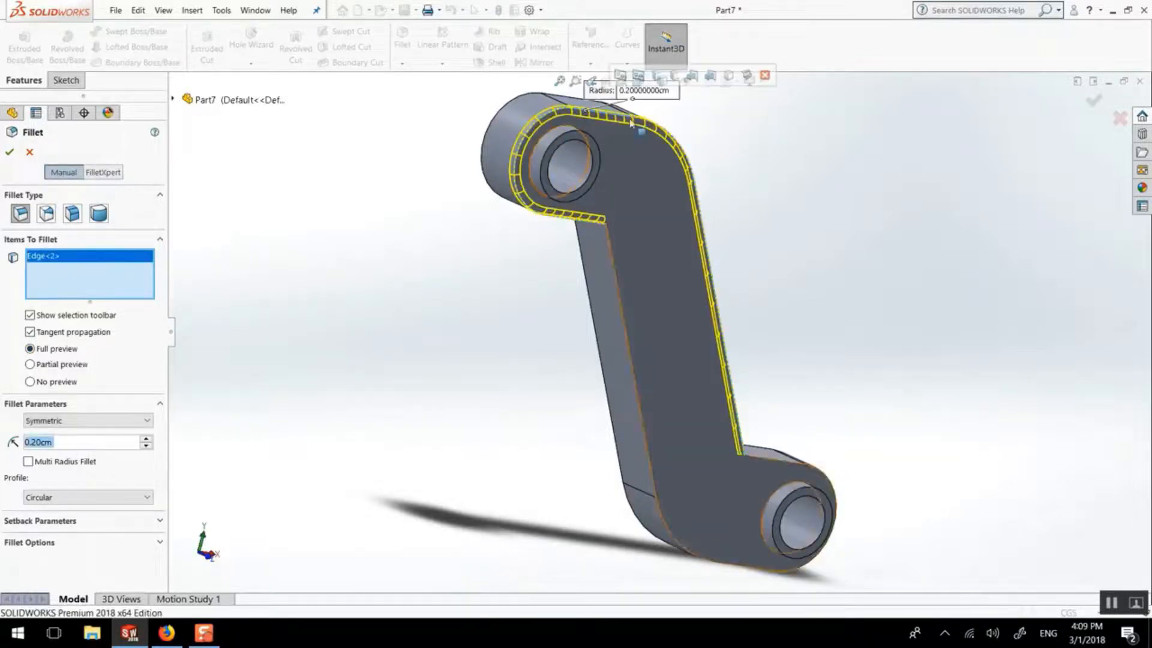
{"action": "left_click", "coordinate": [612, 264]}
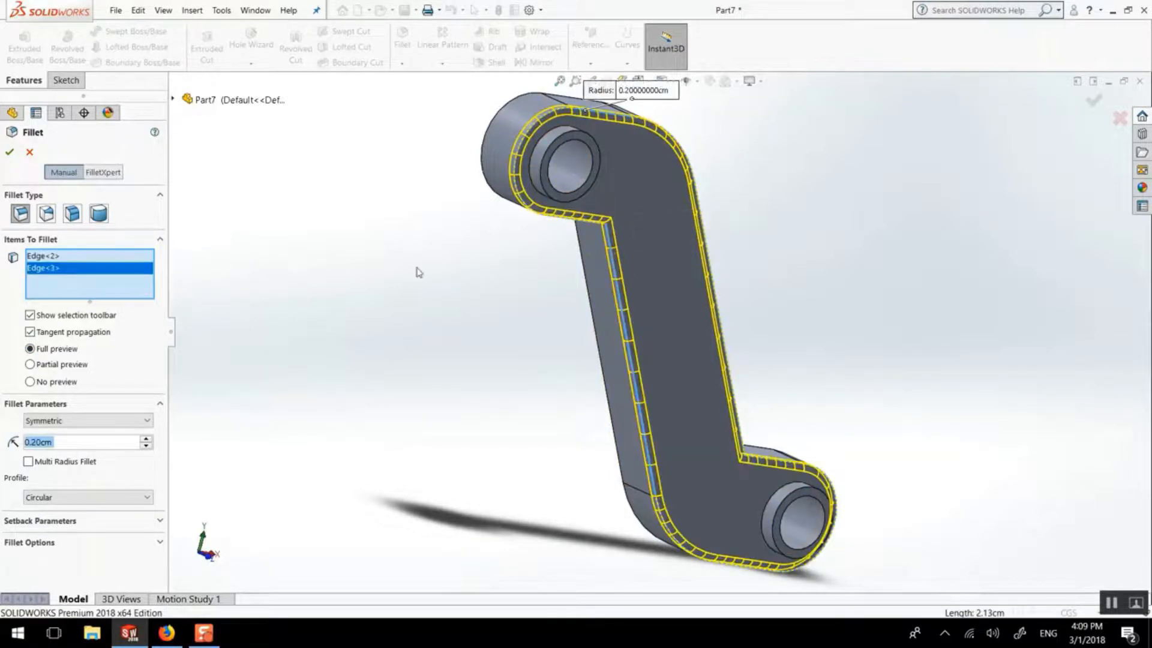
{"action": "middle_click_drag", "start_coordinate": [428, 298], "coordinate": [690, 240]}
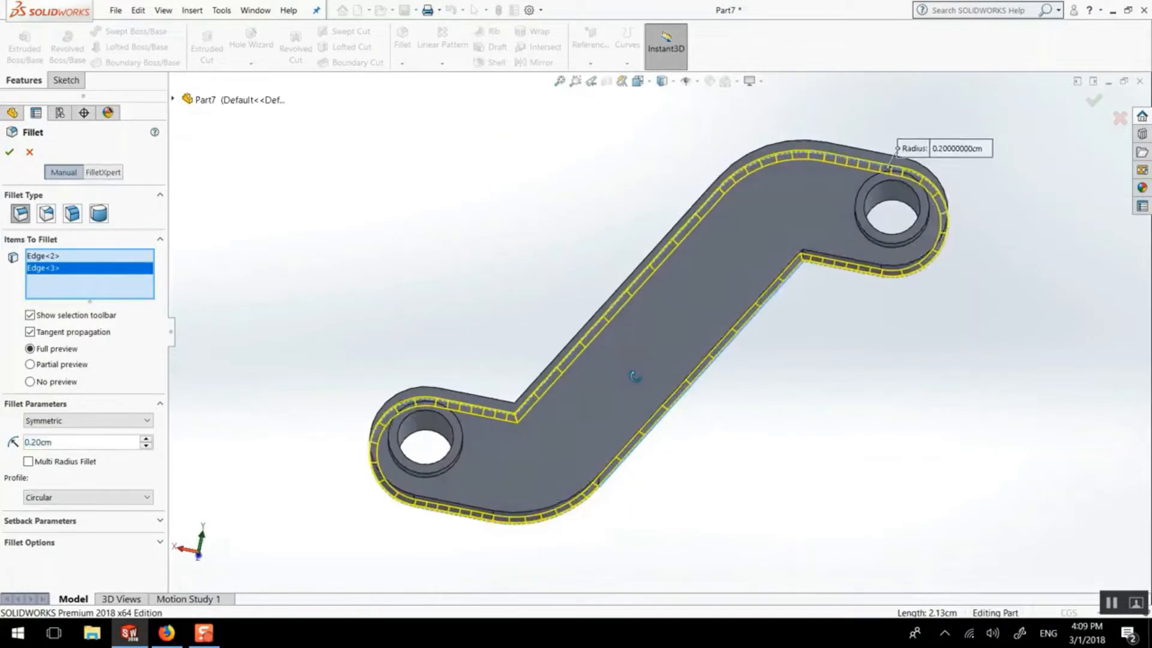
{"action": "left_click", "coordinate": [848, 149]}
{"action": "middle_click_drag", "start_coordinate": [746, 240], "coordinate": [755, 342]}
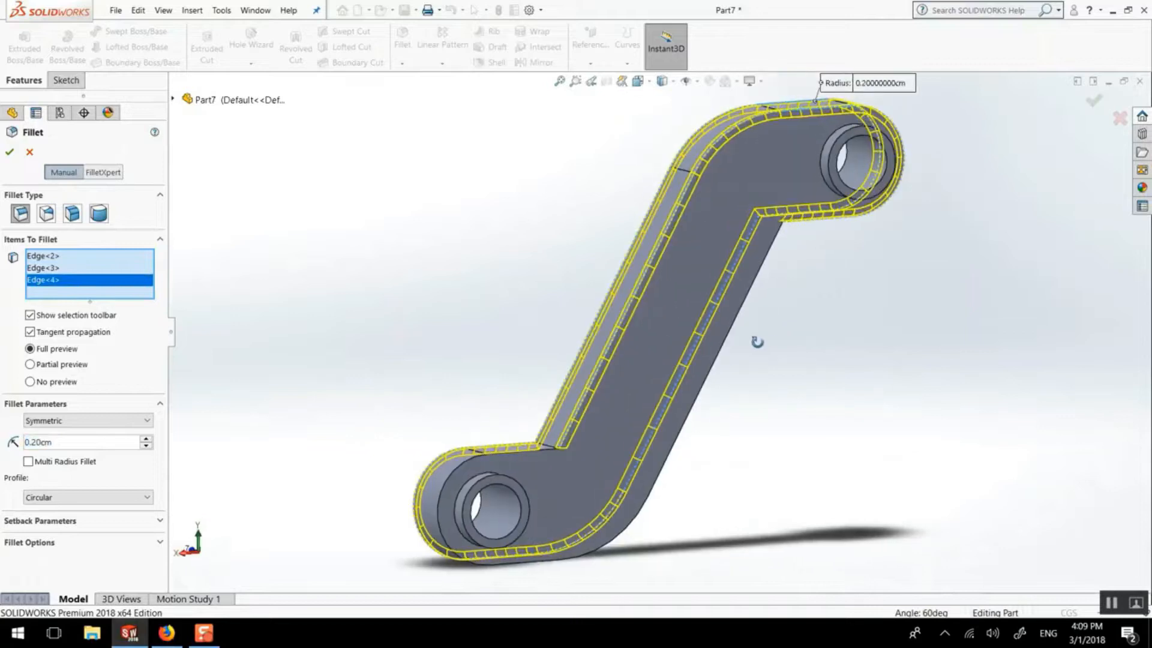
{"action": "left_click", "coordinate": [526, 457]}
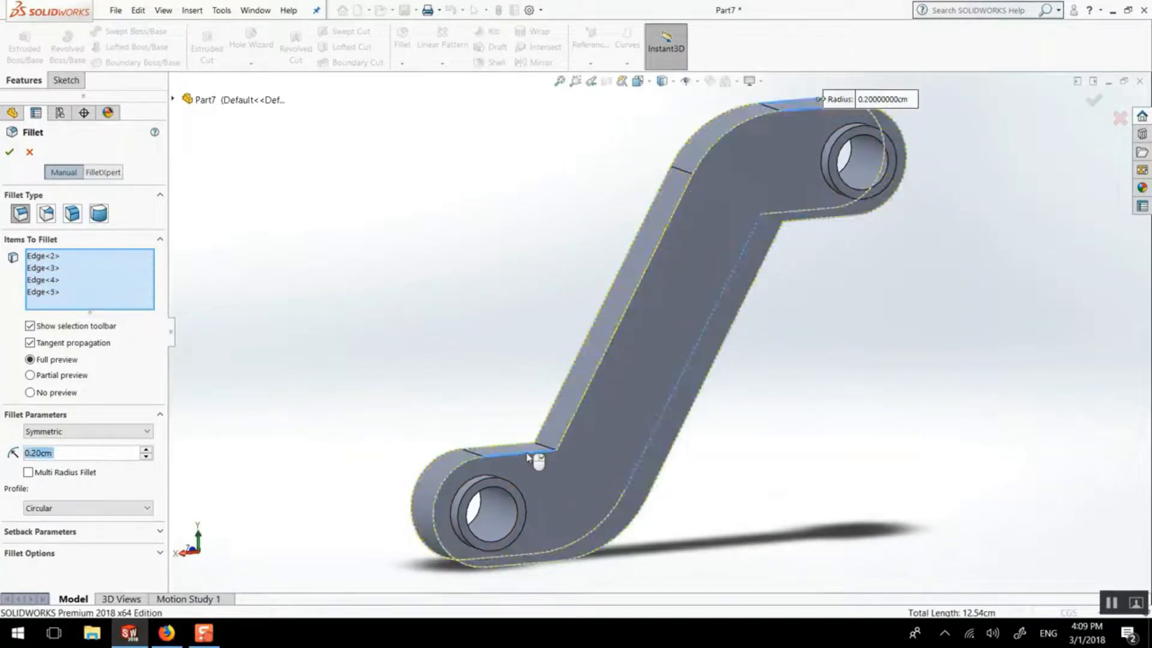
{"action": "middle_click_drag", "start_coordinate": [488, 364], "coordinate": [632, 456]}
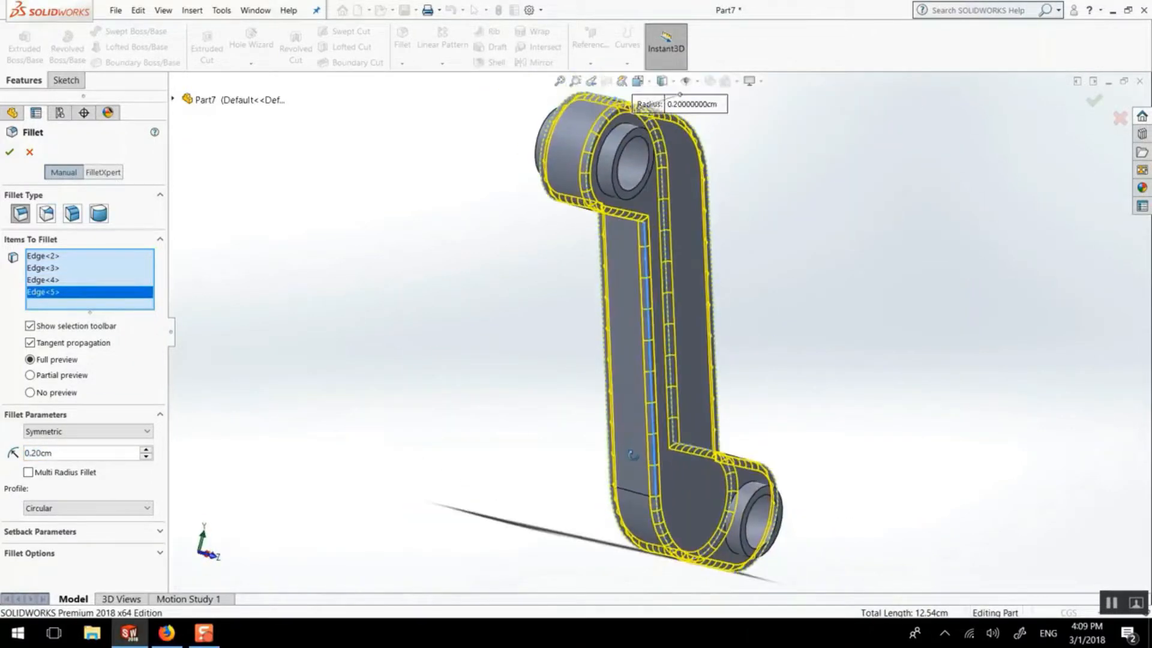
{"action": "left_click", "coordinate": [9, 151]}
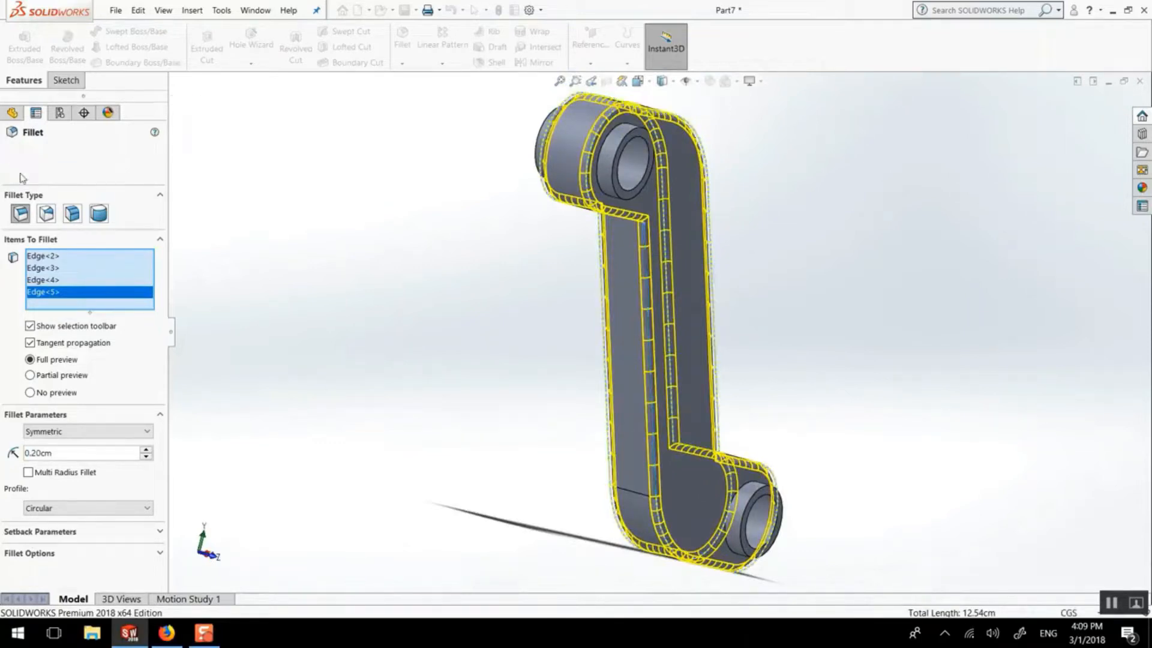
{"action": "middle_click_drag", "start_coordinate": [348, 242], "coordinate": [240, 231]}
{"action": "key", "text": "ctrl+z"}
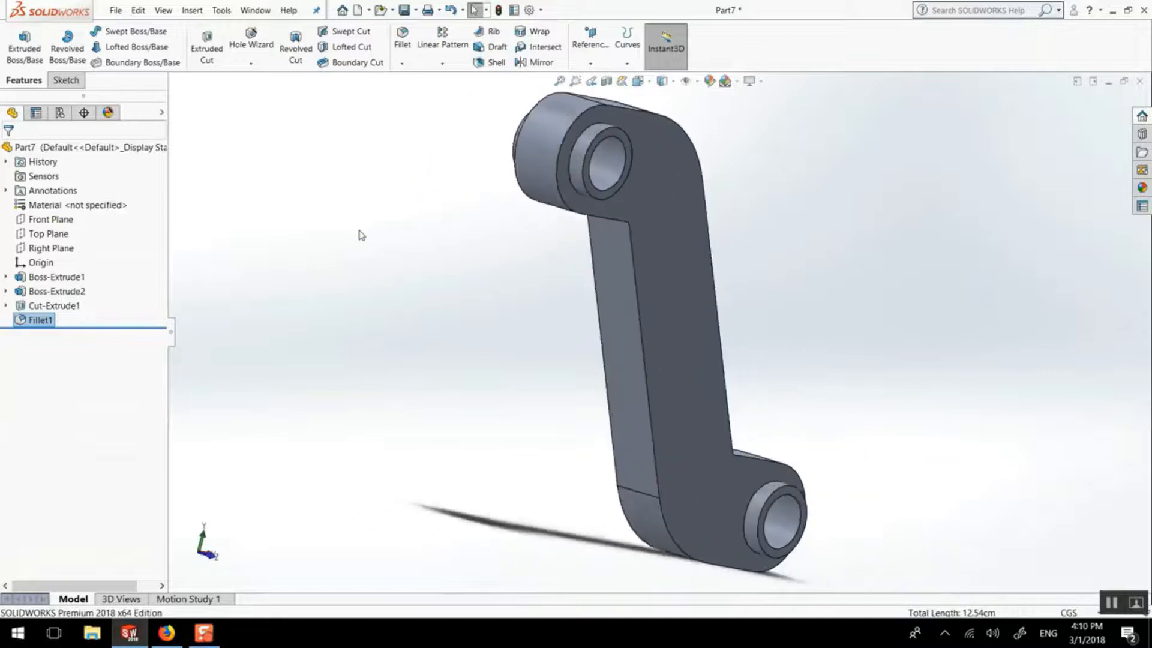
Step: Chamfer the outer perimeter edges on both sides of the arm with a 0.2 cm distance at 45 degrees
{"action": "left_click", "coordinate": [401, 62]}
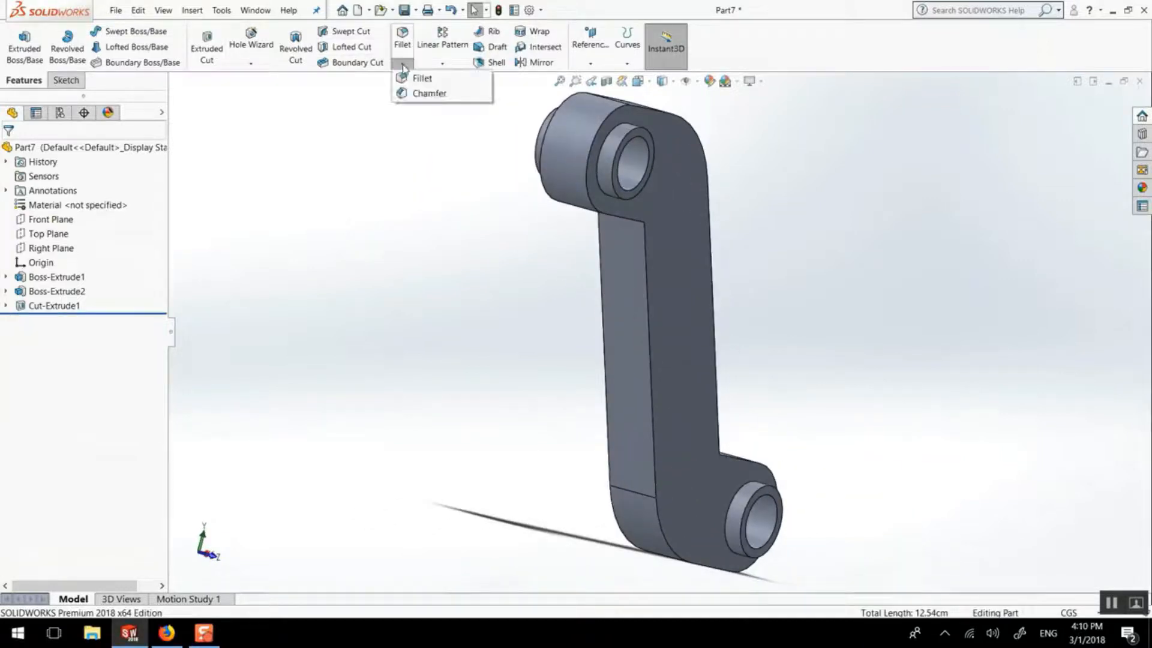
{"action": "left_click", "coordinate": [413, 92]}
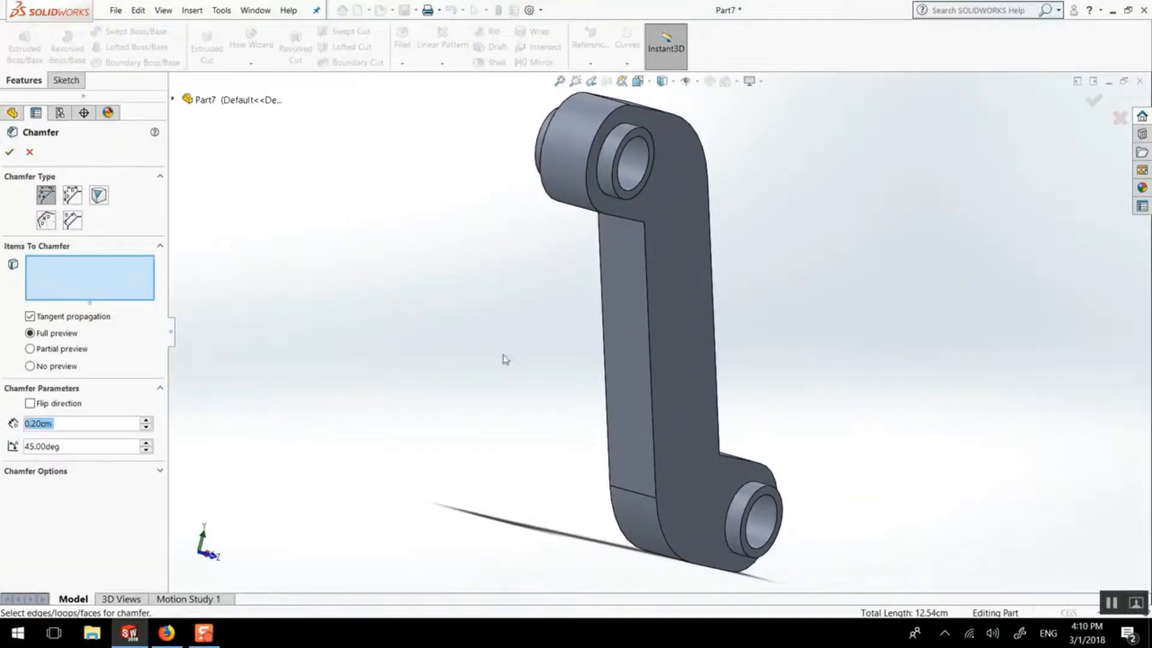
{"action": "left_click", "coordinate": [647, 260]}
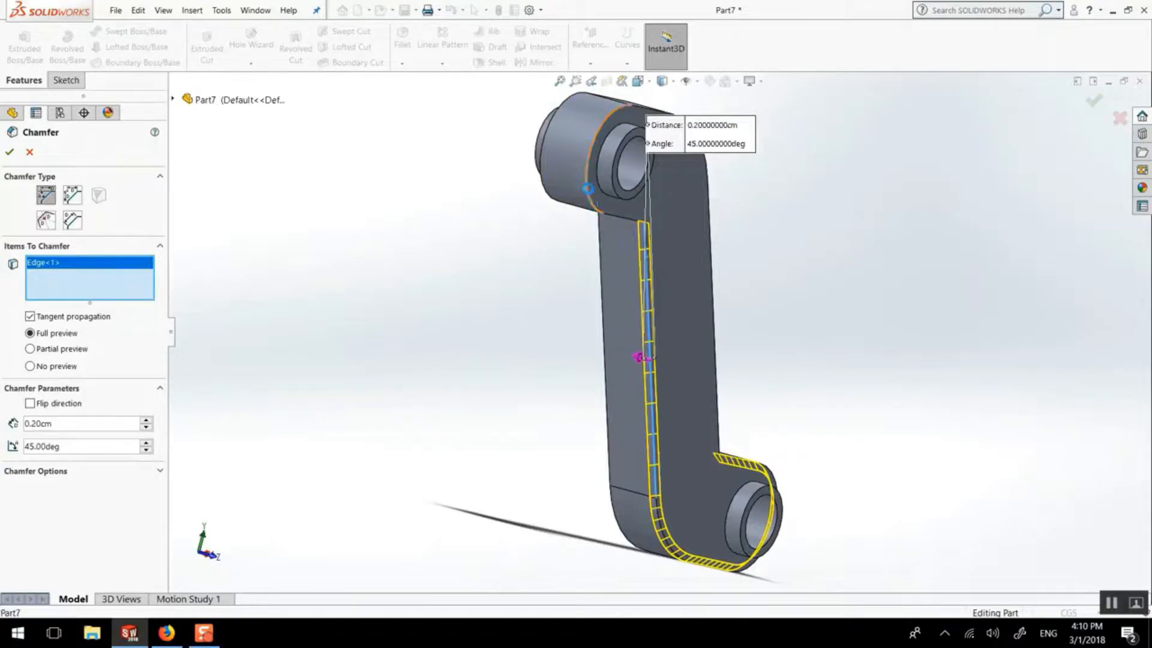
{"action": "left_click", "coordinate": [585, 198]}
{"action": "middle_click_drag", "start_coordinate": [586, 197], "coordinate": [372, 238]}
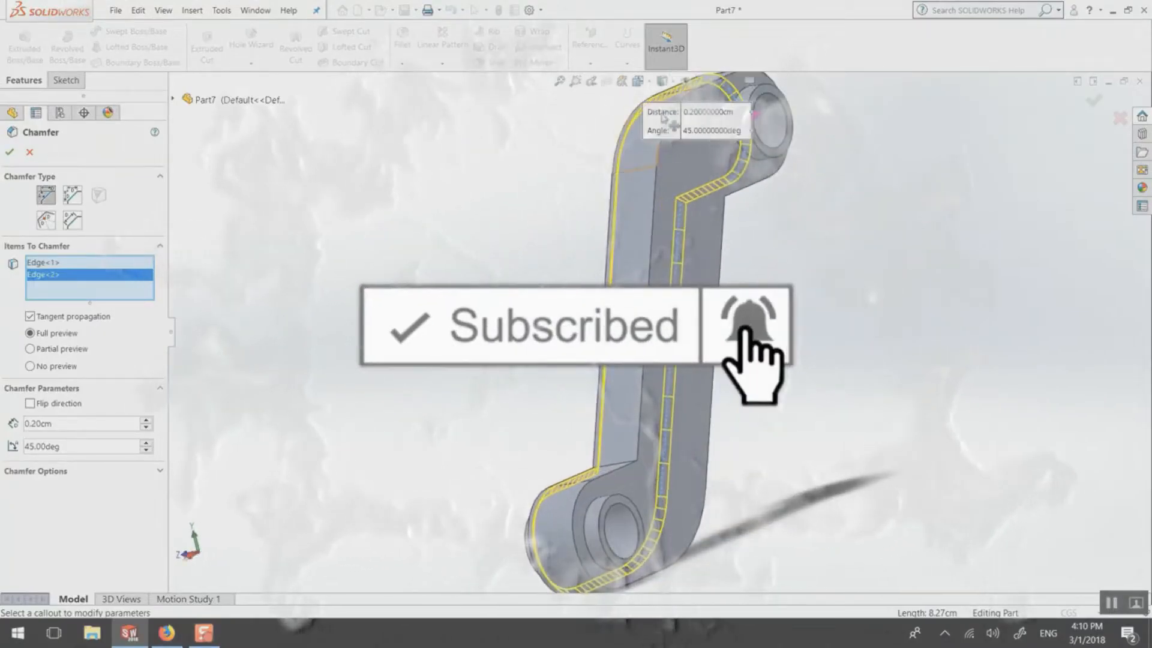
{"action": "left_click", "coordinate": [724, 219]}
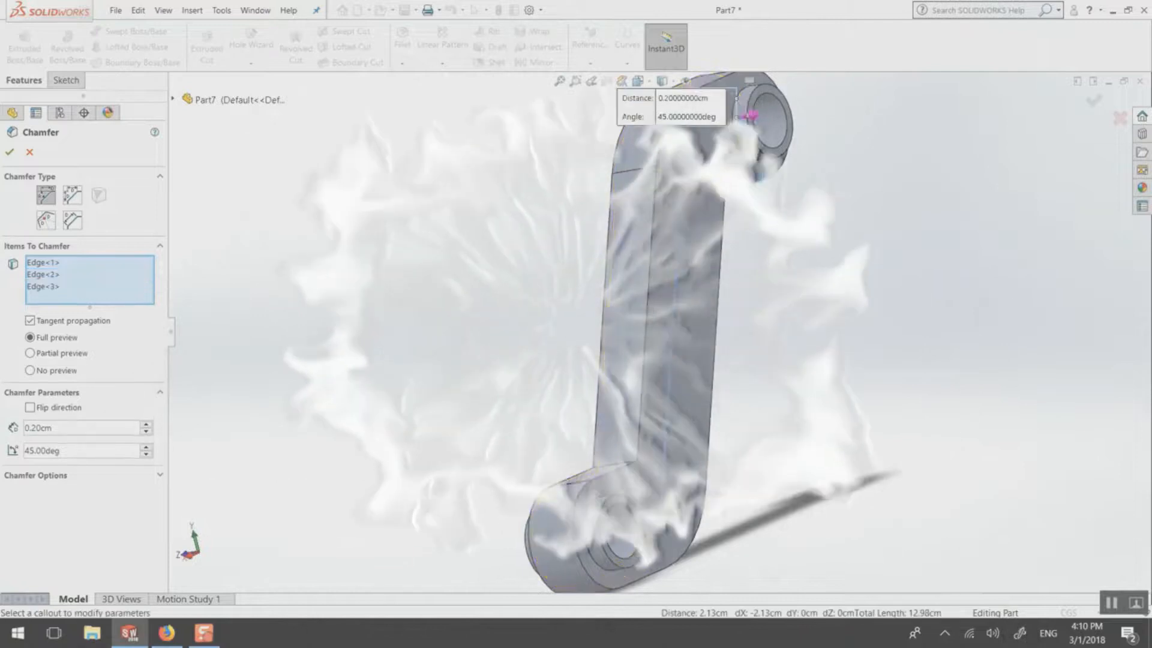
{"action": "left_click", "coordinate": [723, 215]}
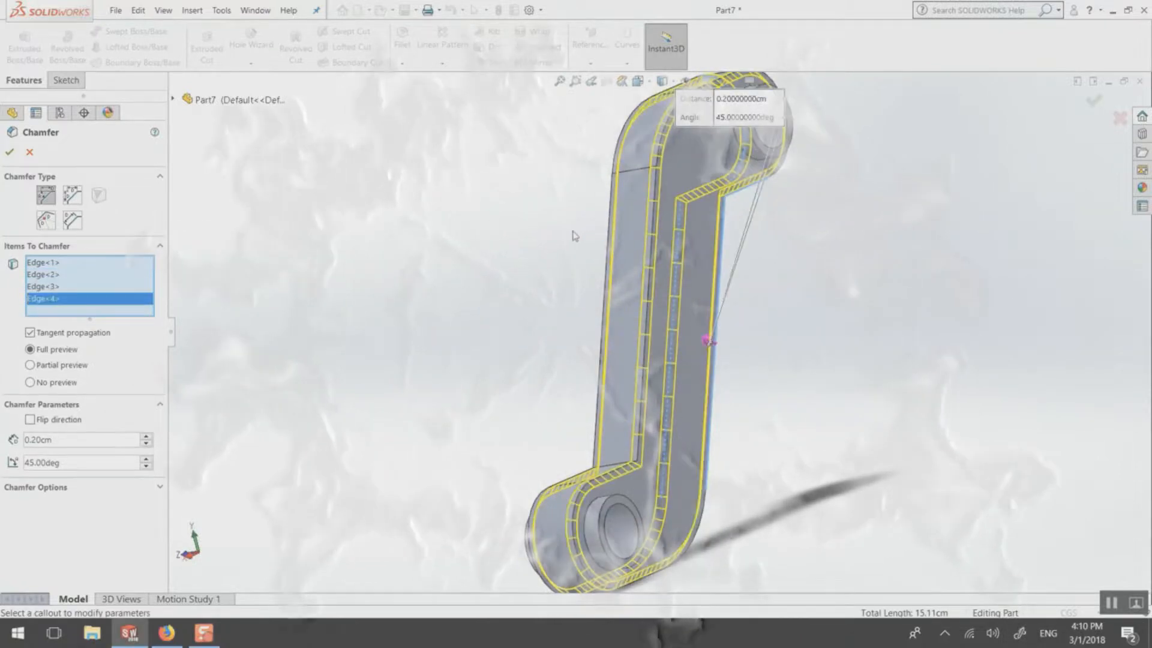
{"action": "middle_click_drag", "start_coordinate": [504, 242], "coordinate": [525, 219]}
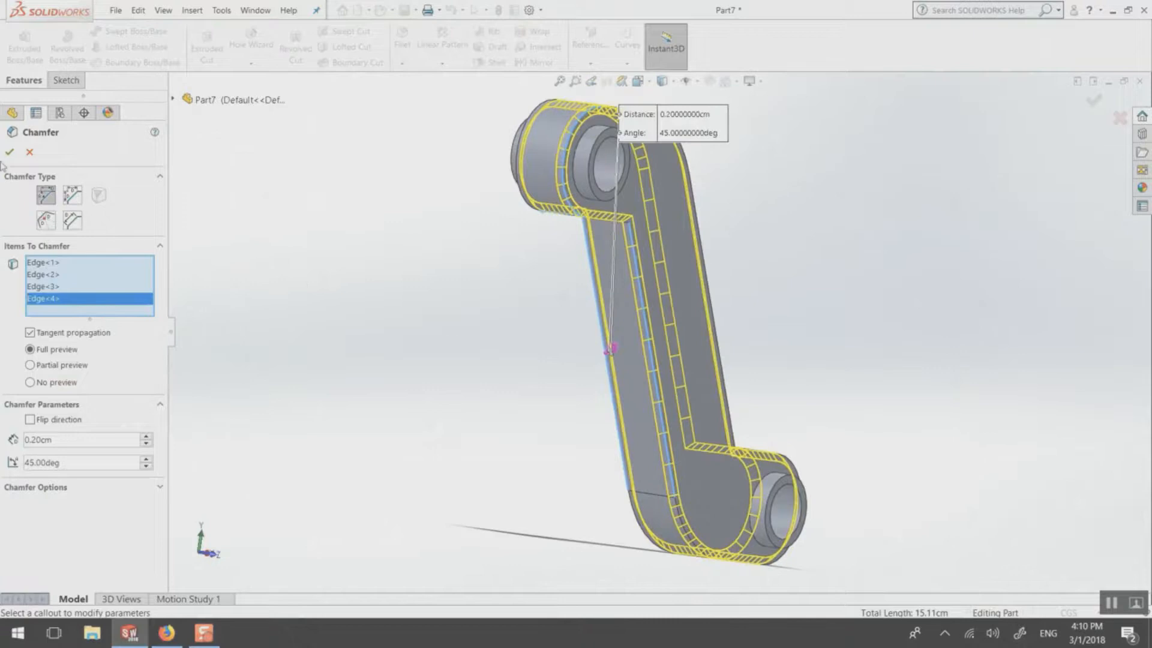
{"action": "key", "text": "Return"}
Step: Fillet the four circular edges where the cylindrical bosses meet the arm's flat faces with a 0.1 cm radius
{"action": "middle_click_drag", "start_coordinate": [547, 260], "coordinate": [420, 264]}
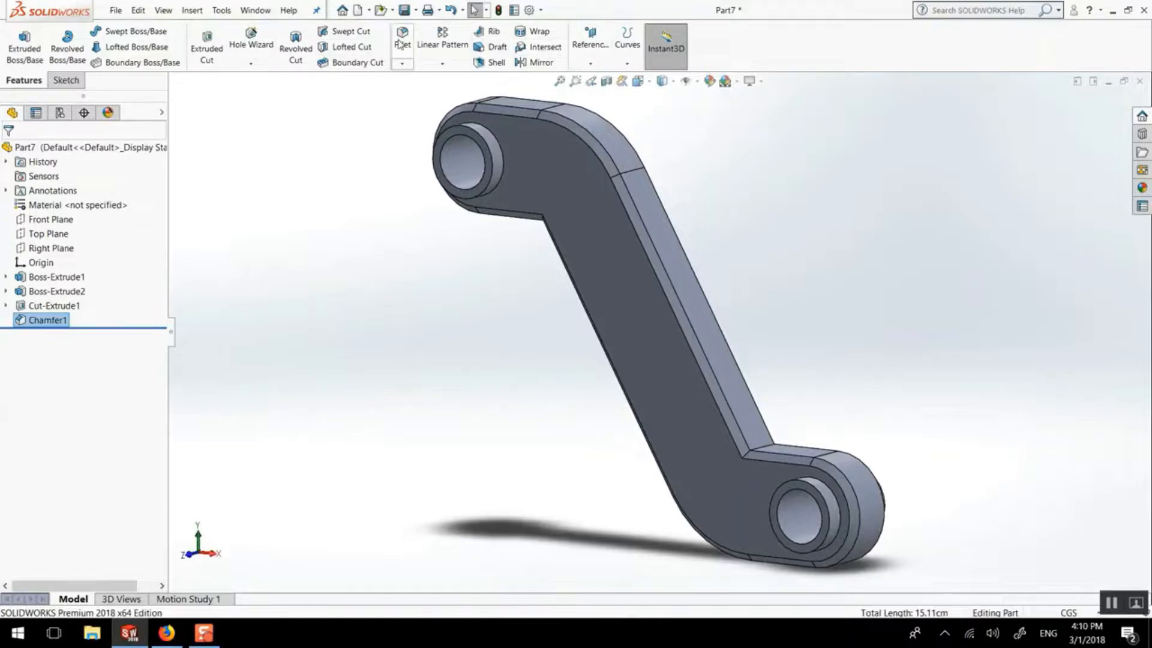
{"action": "left_click", "coordinate": [486, 130]}
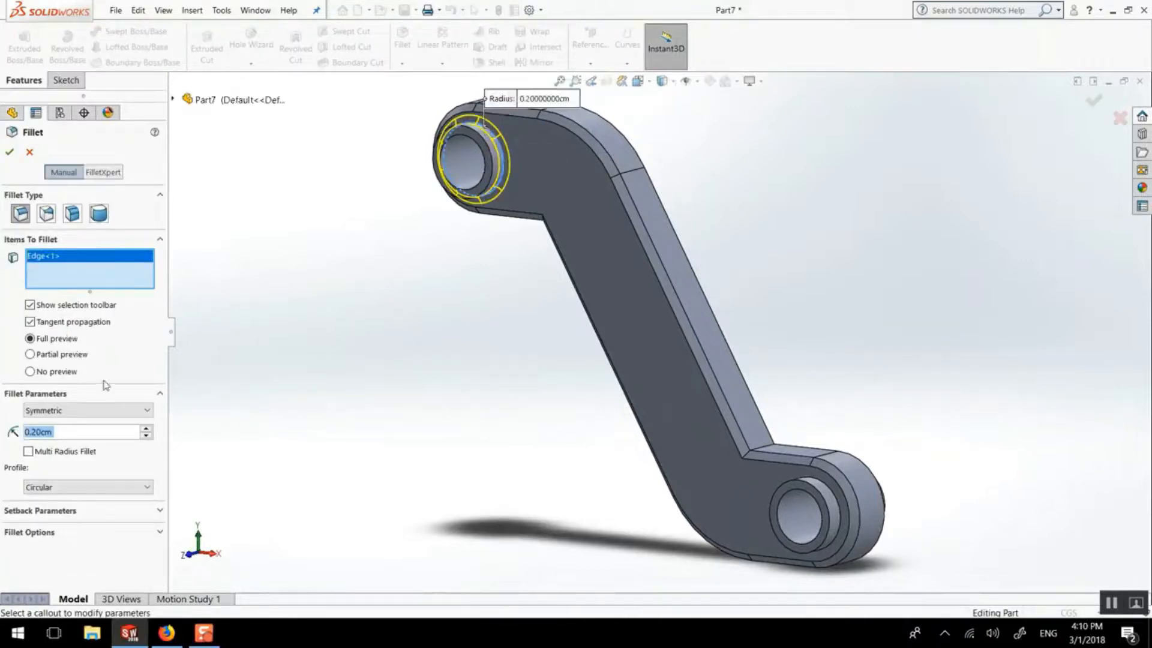
{"action": "type", "text": "0.1"}
{"action": "key", "text": "Return"}
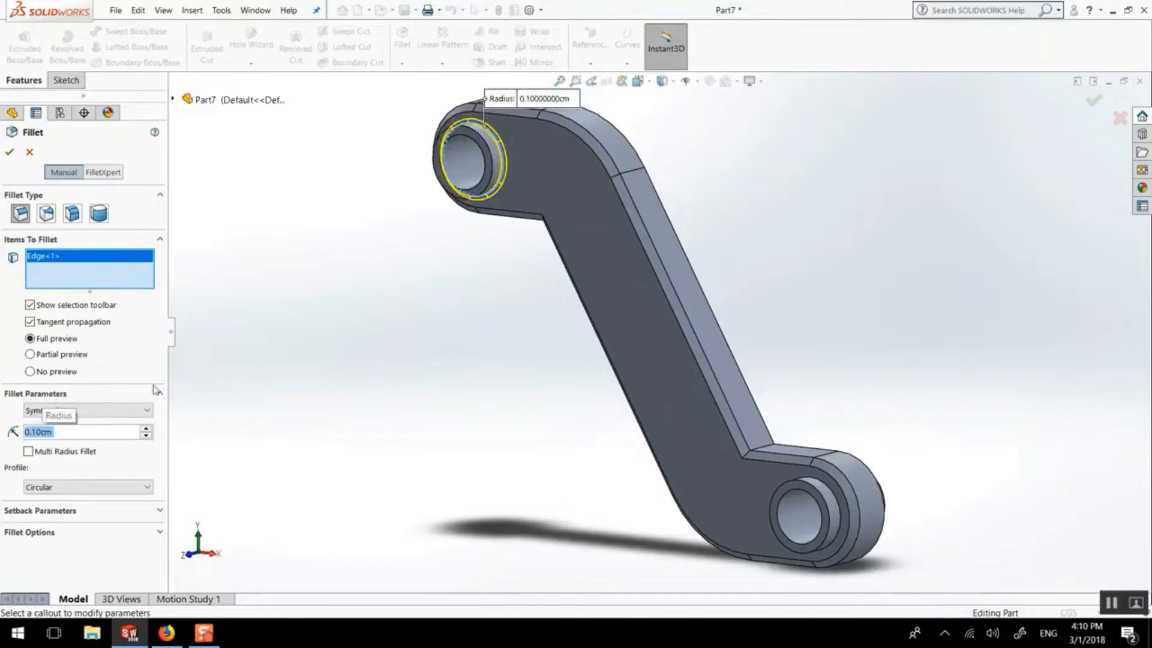
{"action": "left_click", "coordinate": [842, 509]}
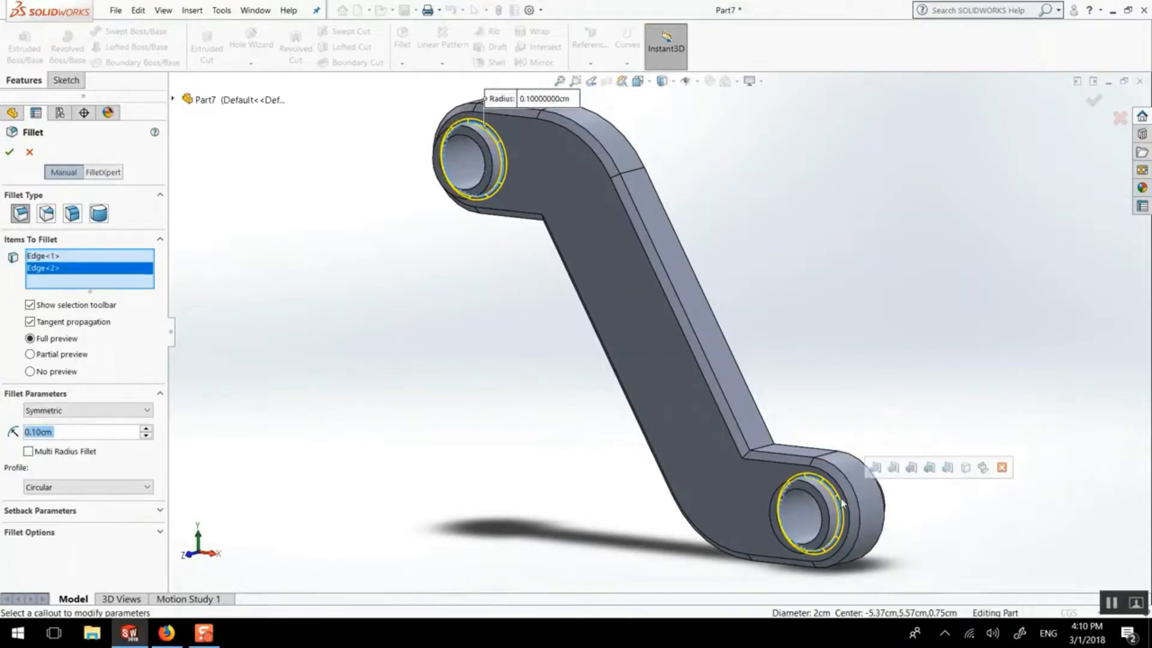
{"action": "middle_click_drag", "start_coordinate": [812, 386], "coordinate": [629, 436]}
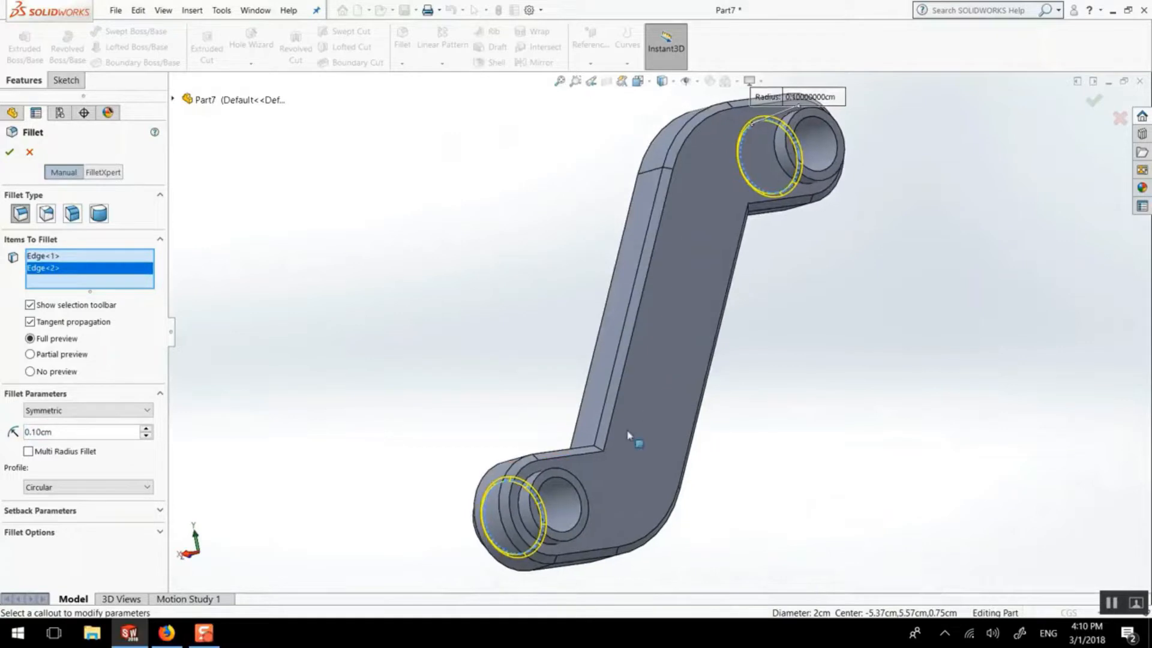
{"action": "left_click", "coordinate": [542, 480]}
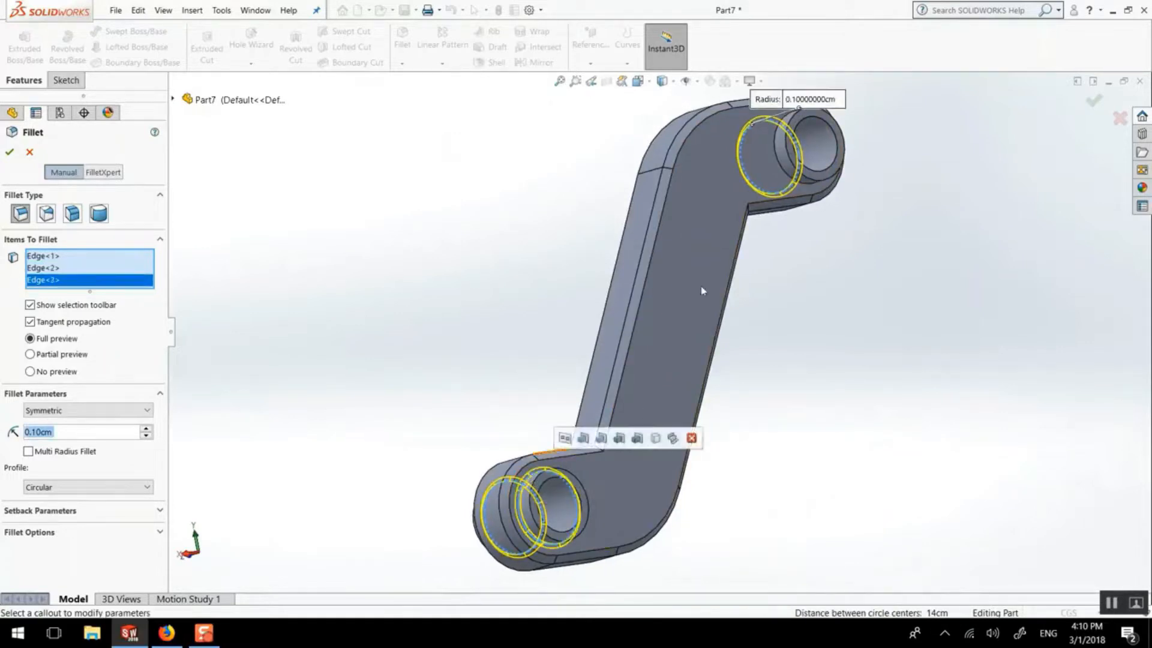
{"action": "left_click", "coordinate": [787, 125]}
{"action": "middle_click_drag", "start_coordinate": [513, 247], "coordinate": [630, 258]}
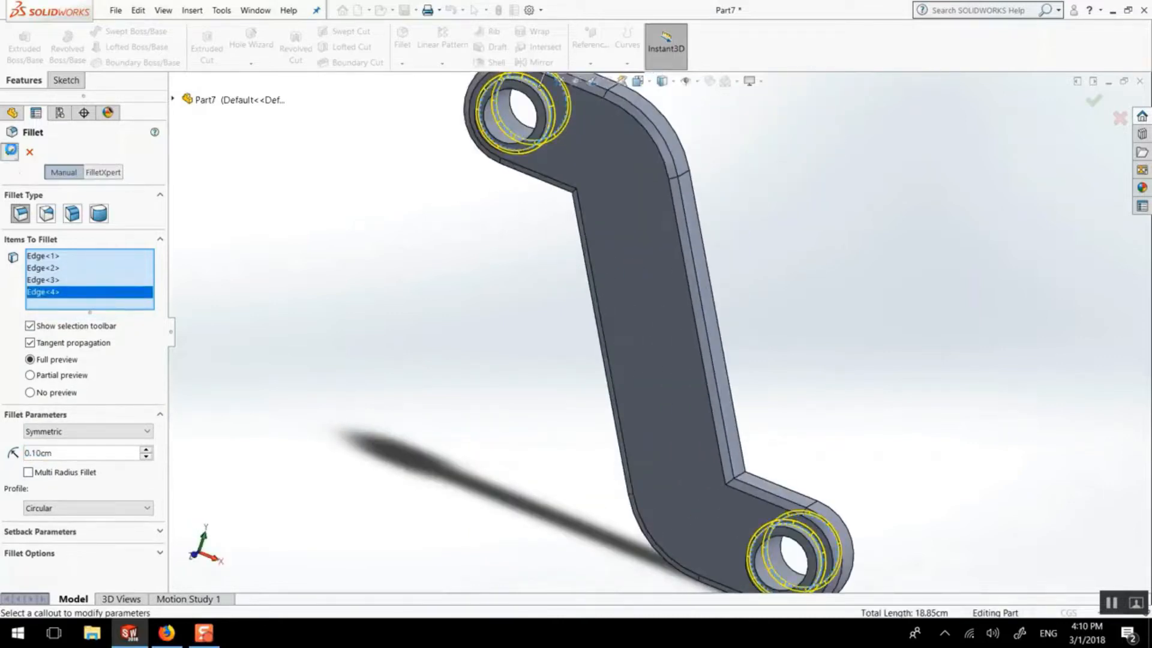
Step: Start a fillet with a 0.025 cm radius and select both ring-shaped end faces of the upper boss
{"action": "scroll", "coordinate": [670, 304], "scroll_direction": "up", "scroll_amount": 1}
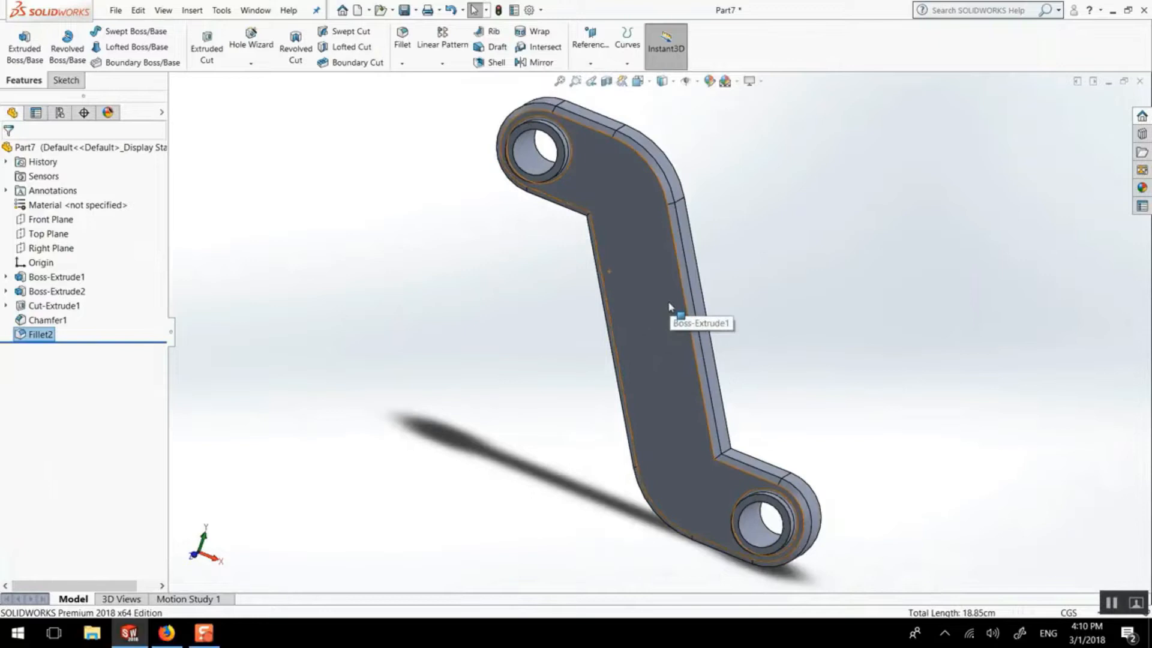
{"action": "scroll", "coordinate": [643, 162], "scroll_direction": "down", "scroll_amount": 2}
{"action": "scroll", "coordinate": [570, 151], "scroll_direction": "down", "scroll_amount": 4}
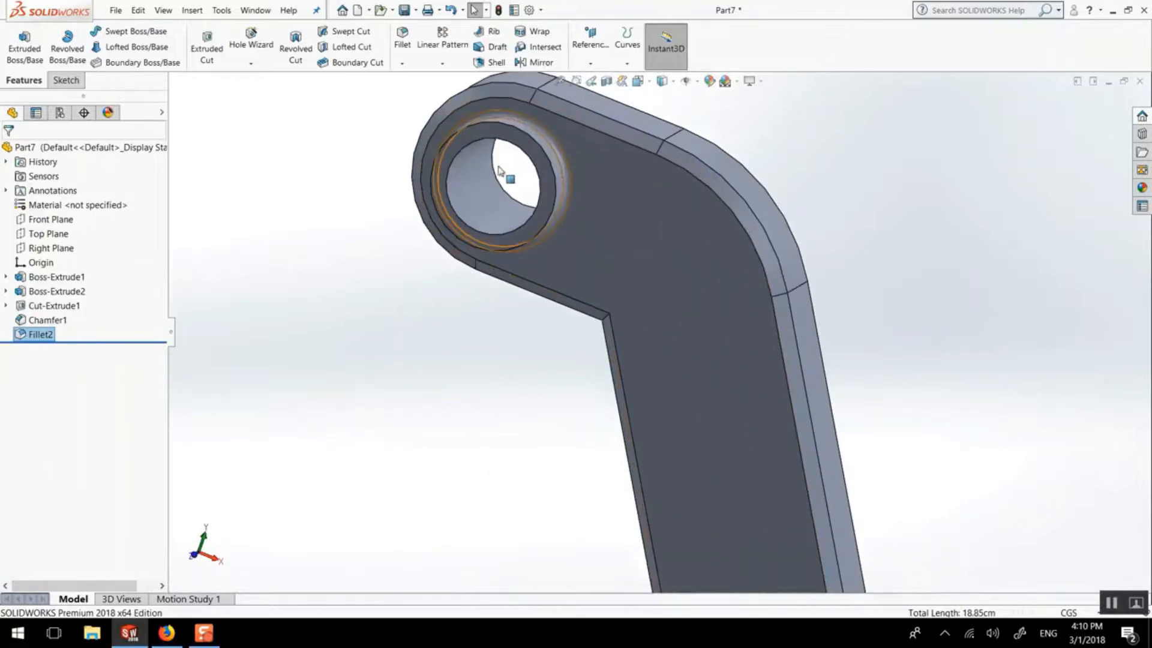
{"action": "middle_click_drag", "start_coordinate": [542, 208], "coordinate": [547, 159]}
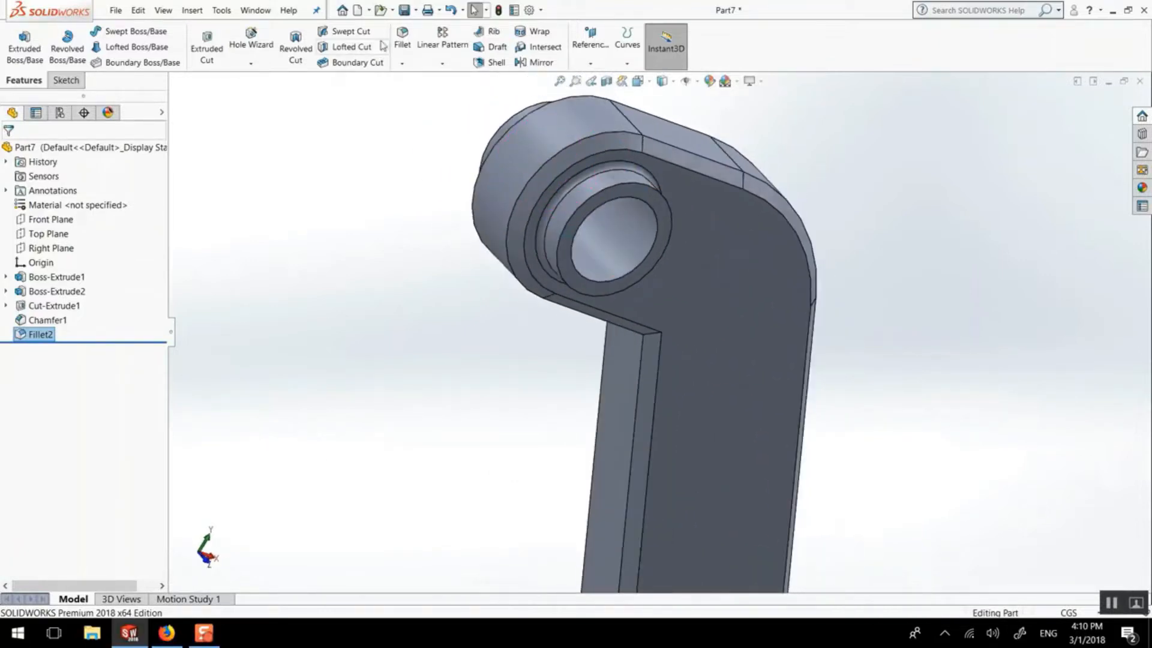
{"action": "left_click", "coordinate": [401, 37]}
{"action": "type", "text": "0.02"}
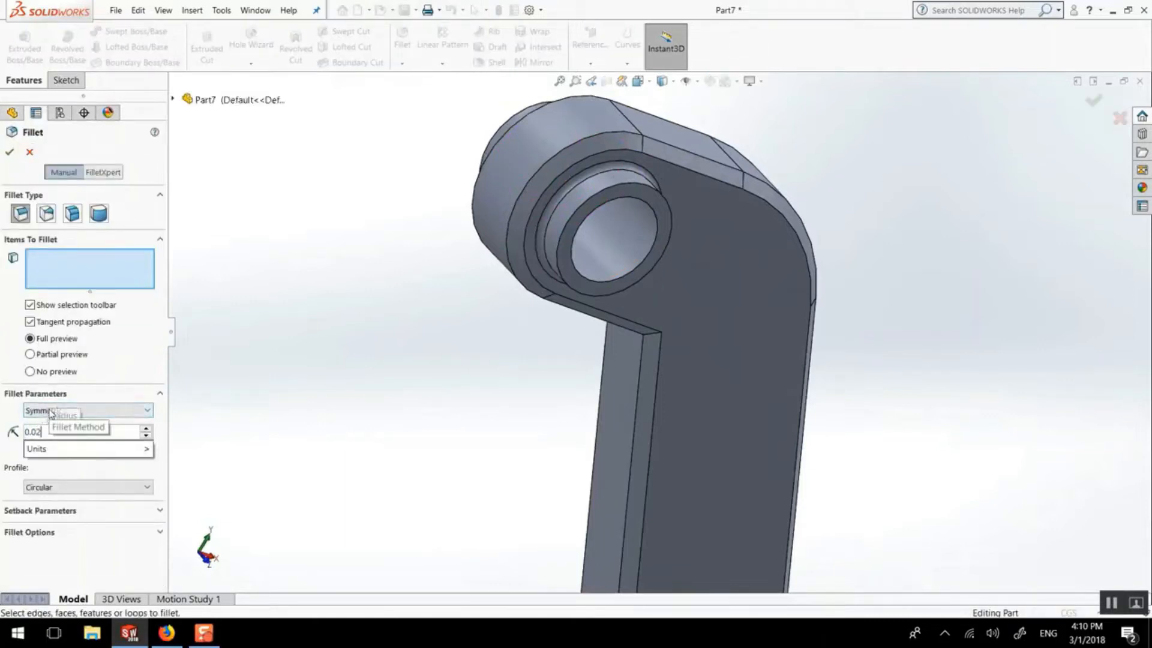
{"action": "key", "text": "Return"}
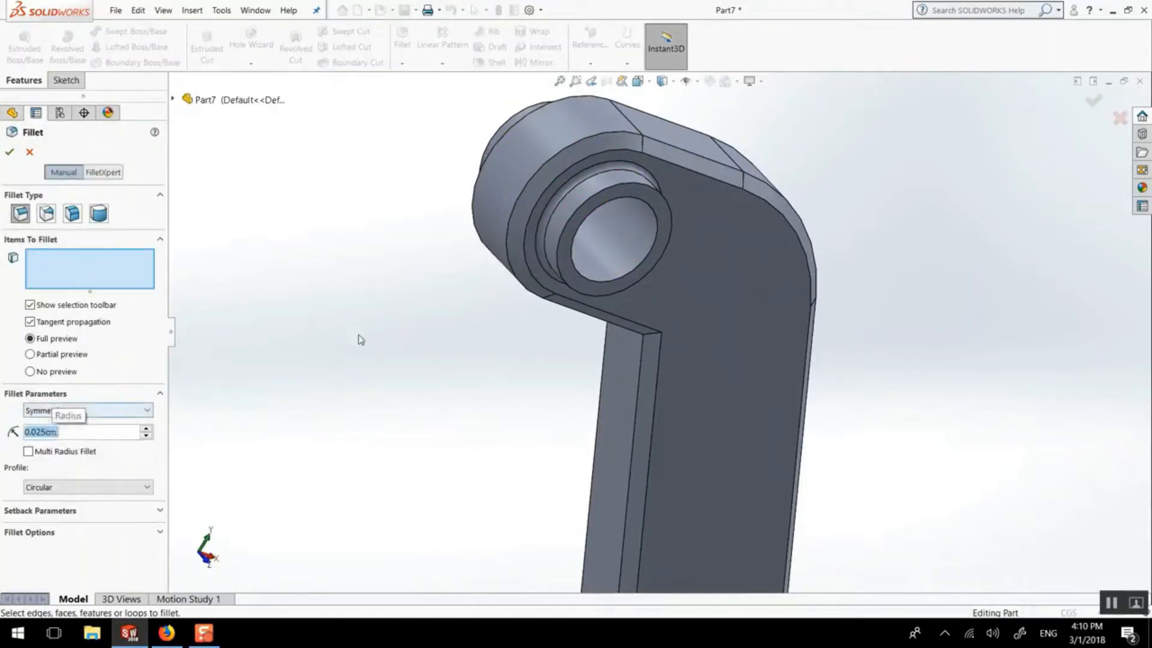
{"action": "left_click", "coordinate": [618, 197]}
{"action": "middle_click_drag", "start_coordinate": [471, 176], "coordinate": [507, 132]}
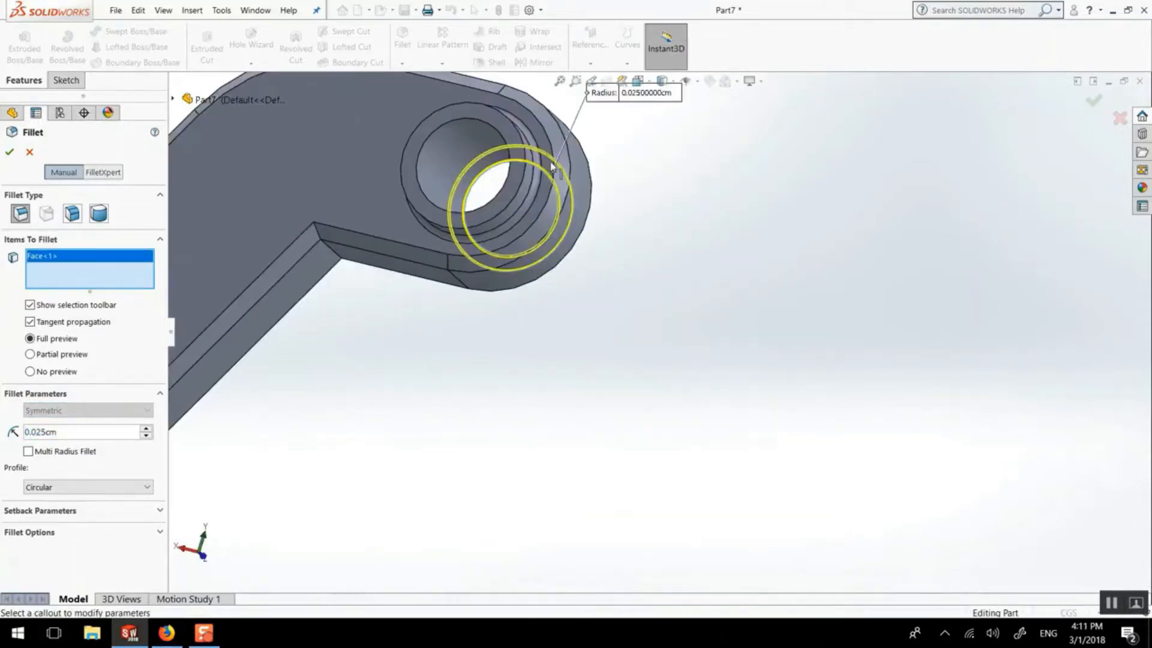
{"action": "left_click", "coordinate": [504, 129]}
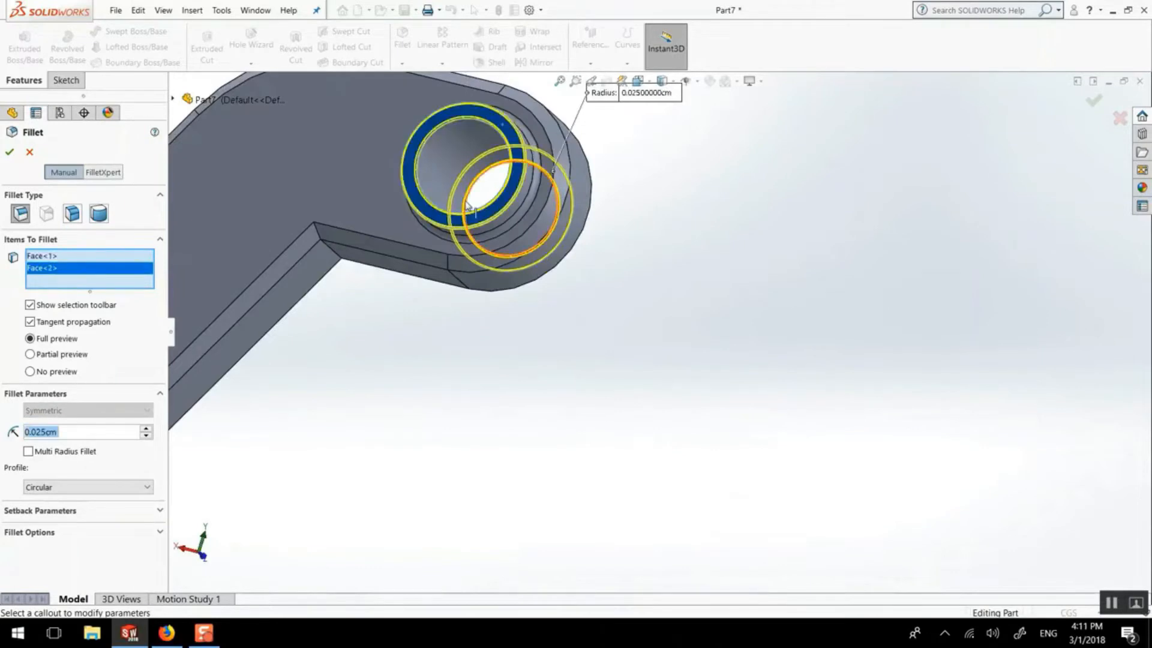
Step: Add both ring-shaped end faces of the lower boss to the 0.025 cm fillet and apply it
{"action": "scroll", "coordinate": [526, 463], "scroll_direction": "up", "scroll_amount": 5}
{"action": "scroll", "coordinate": [420, 390], "scroll_direction": "down", "scroll_amount": 2}
{"action": "scroll", "coordinate": [486, 312], "scroll_direction": "down", "scroll_amount": 3}
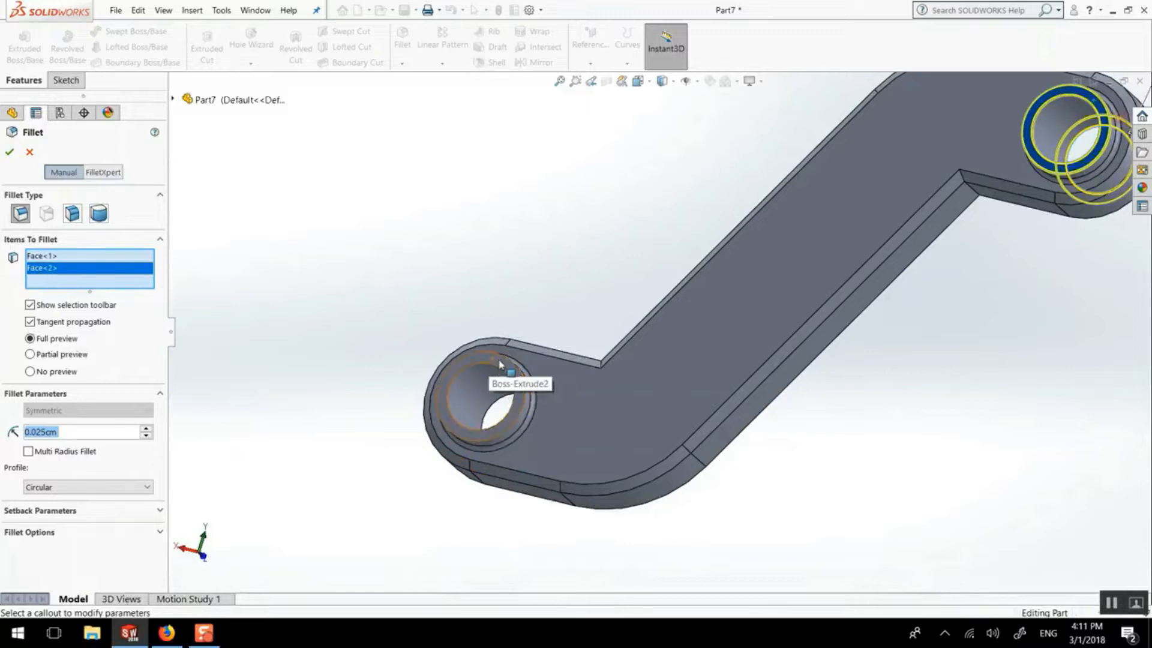
{"action": "left_click", "coordinate": [502, 363]}
{"action": "middle_click_drag", "start_coordinate": [411, 372], "coordinate": [478, 390]}
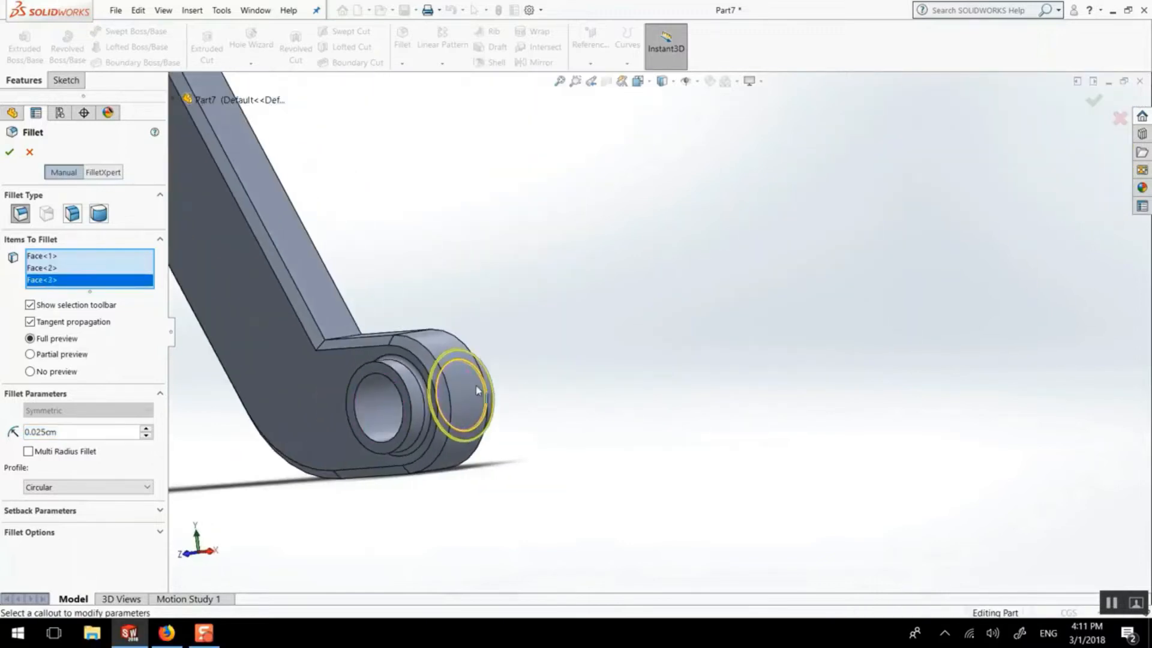
{"action": "left_click", "coordinate": [376, 375]}
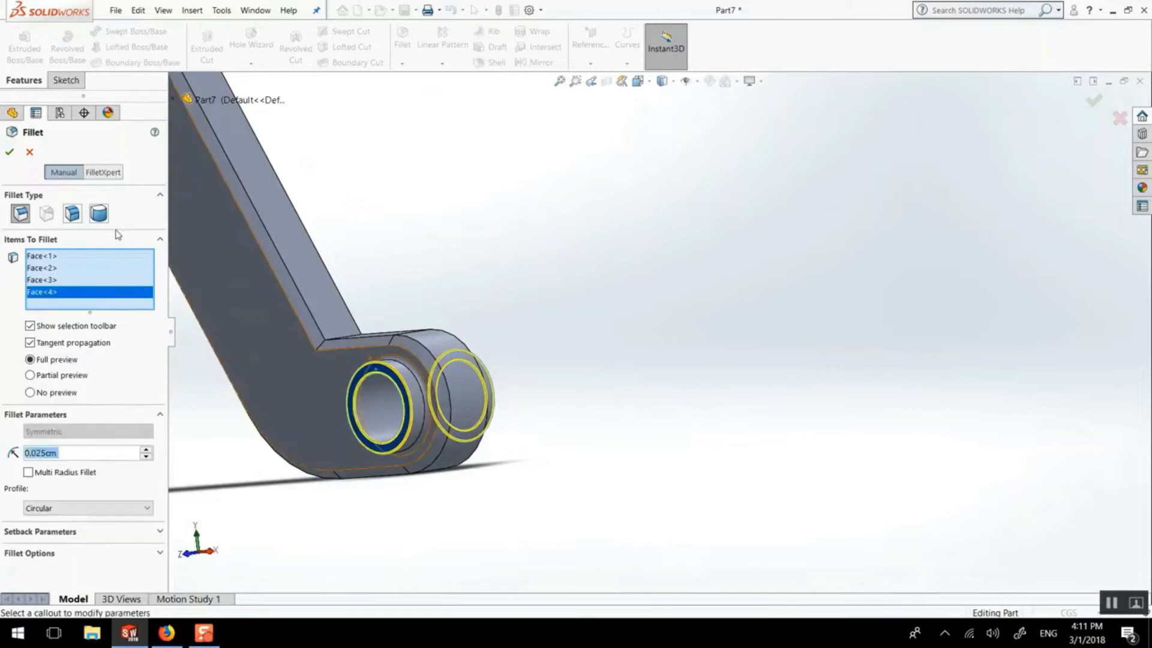
{"action": "key", "text": "Return"}
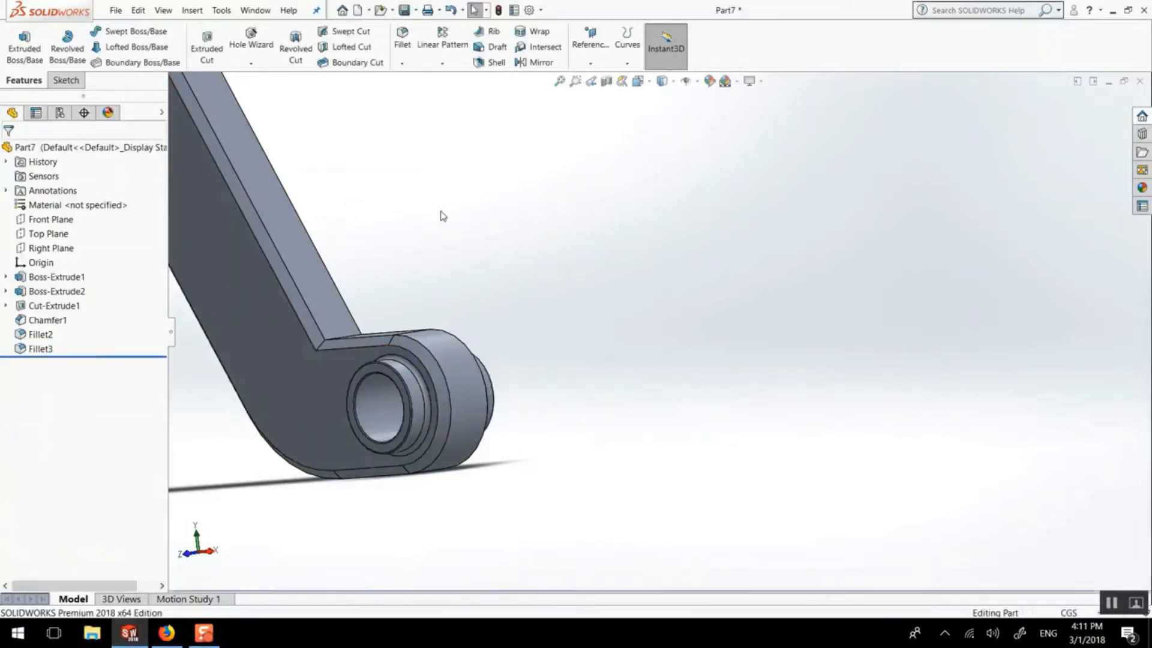
{"action": "key", "text": "f"}
{"action": "middle_click_drag", "start_coordinate": [451, 273], "coordinate": [494, 288]}
{"action": "right_click", "coordinate": [494, 289]}
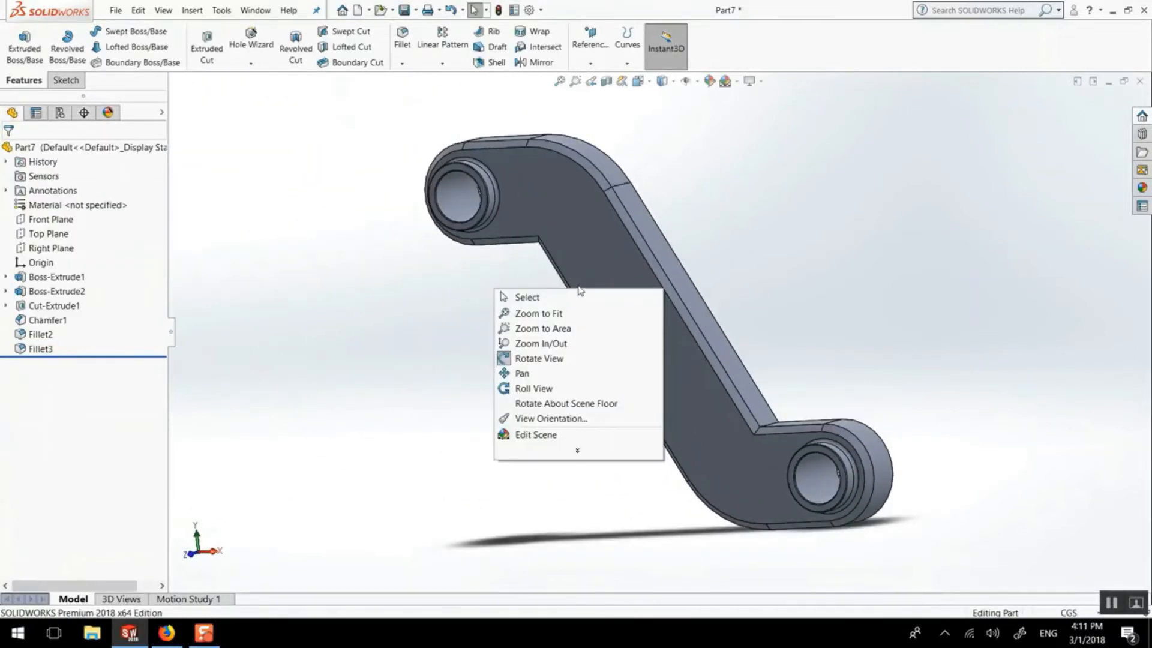
{"action": "middle_click", "coordinate": [658, 192]}
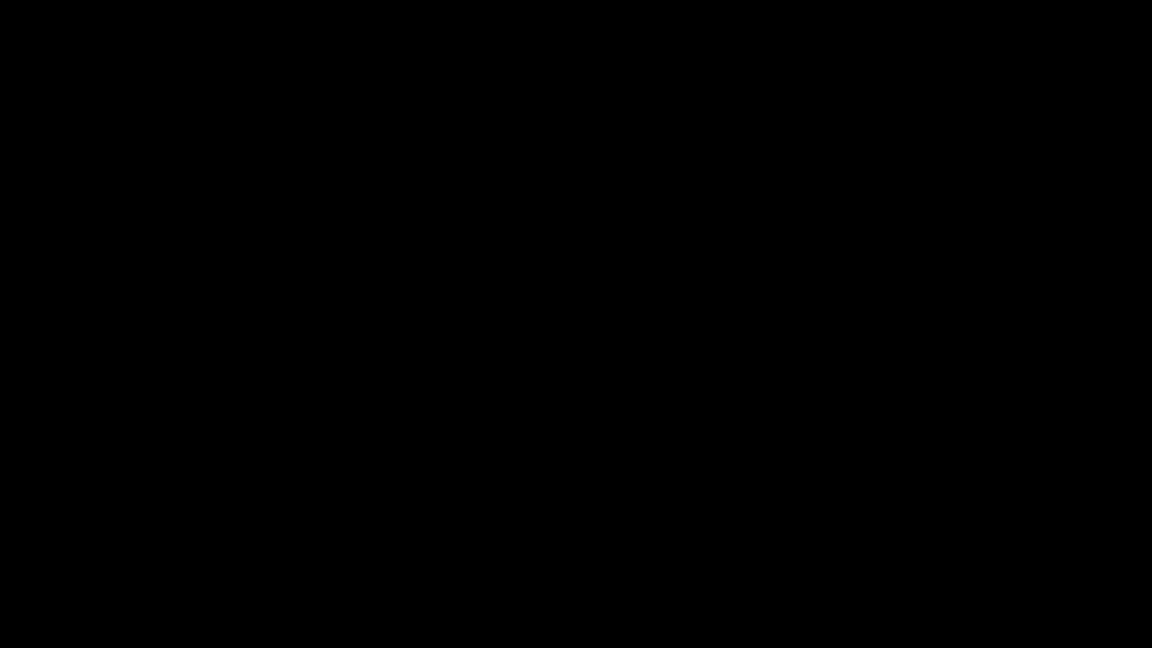